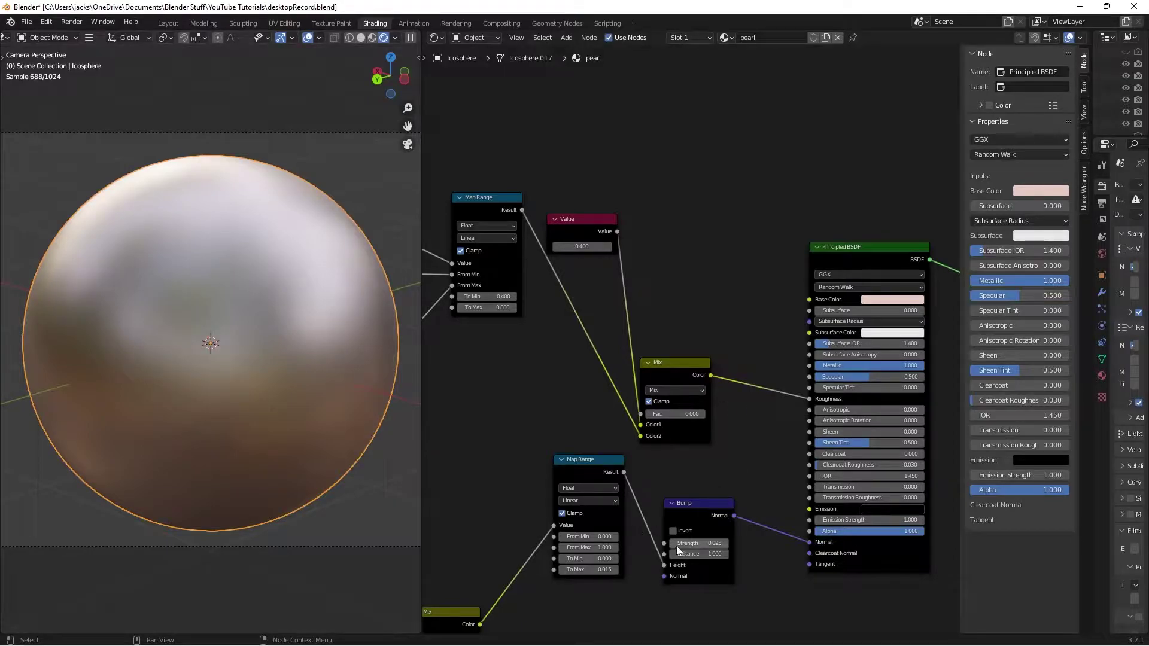
Set the pearl shader's Mix factor to 1.000, then pan across the Noise and Add nodes.
drag(658, 416, 730, 428)
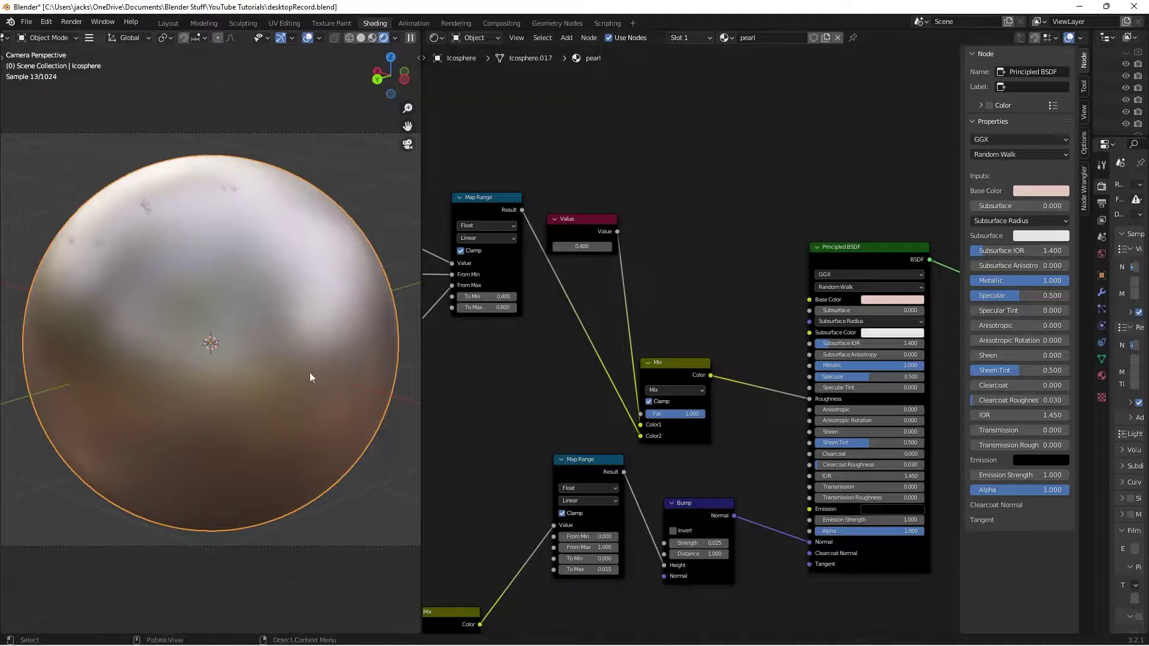
middle_drag(523, 346, 450, 336)
middle_drag(661, 254, 581, 281)
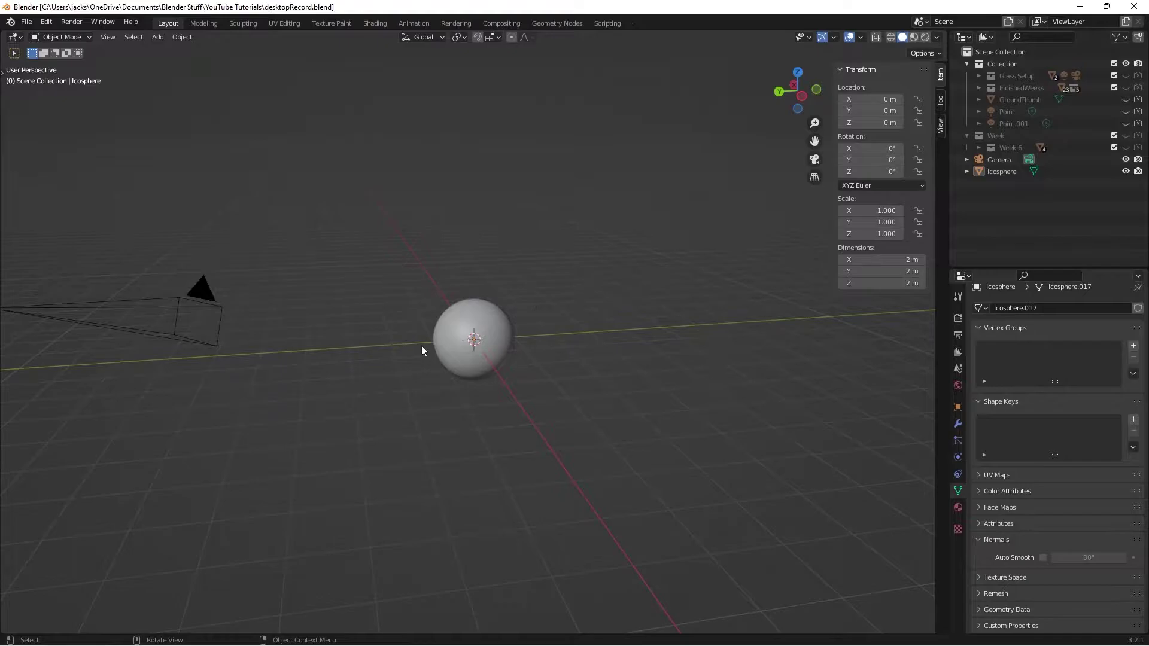
Select the icosphere and view it through the scene camera.
middle_drag(421, 350, 457, 345)
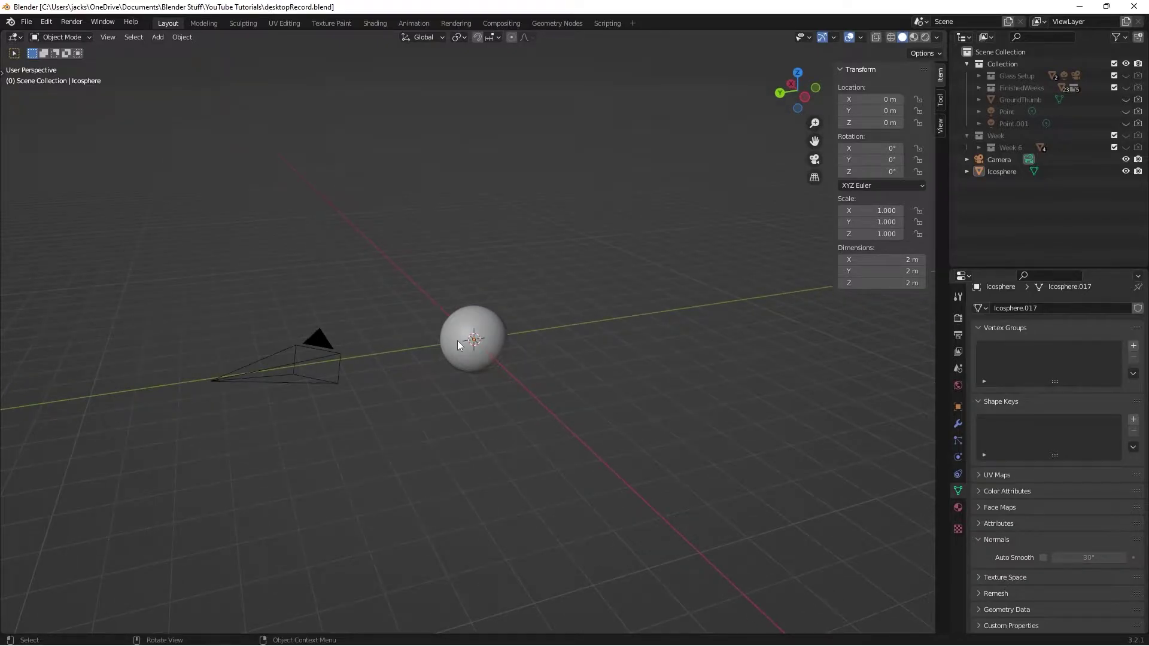
click(481, 326)
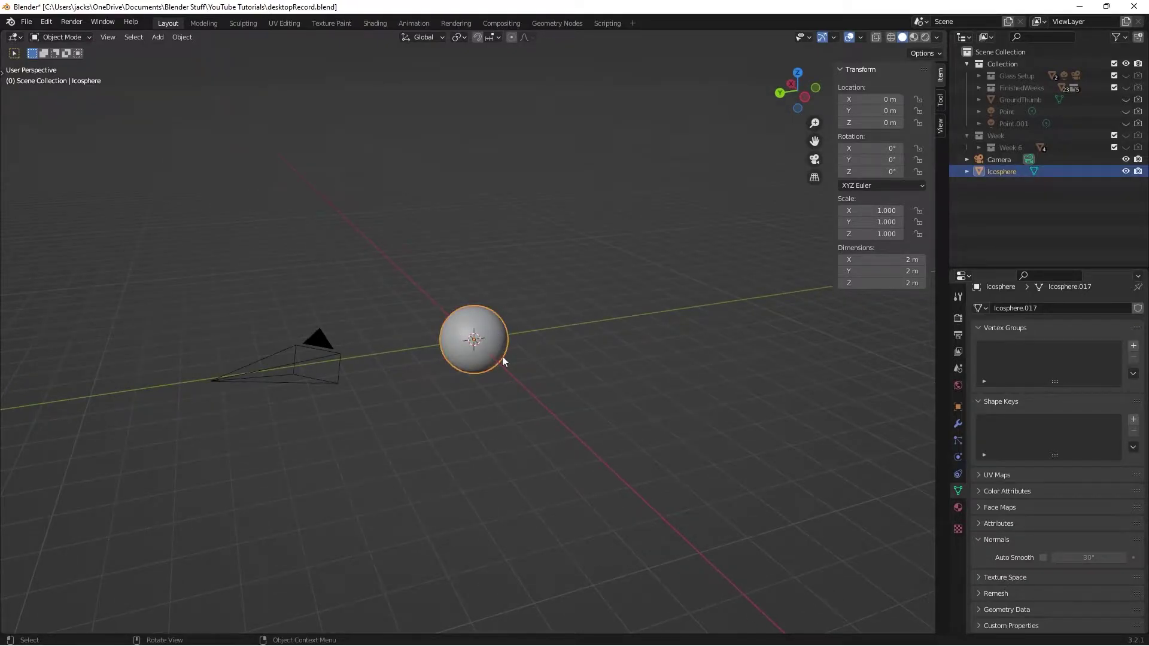
key(KP_0)
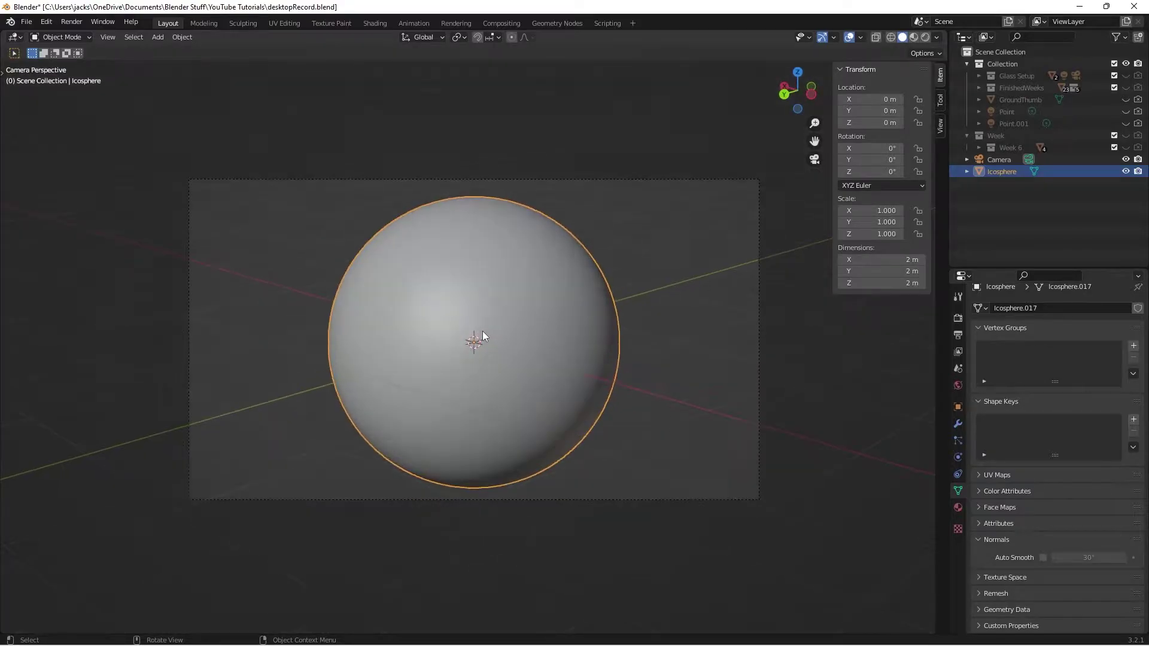
Switch the viewport to Rendered shading with a different HDRI lighting environment, then enter the Shading workspace.
click(926, 38)
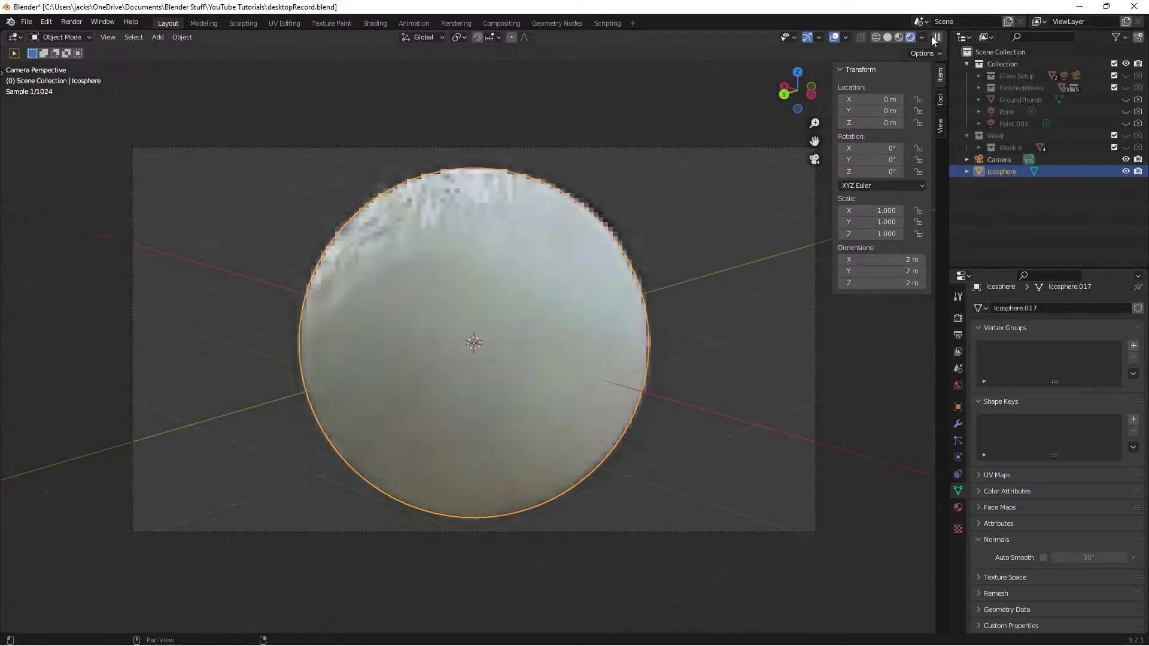
click(924, 36)
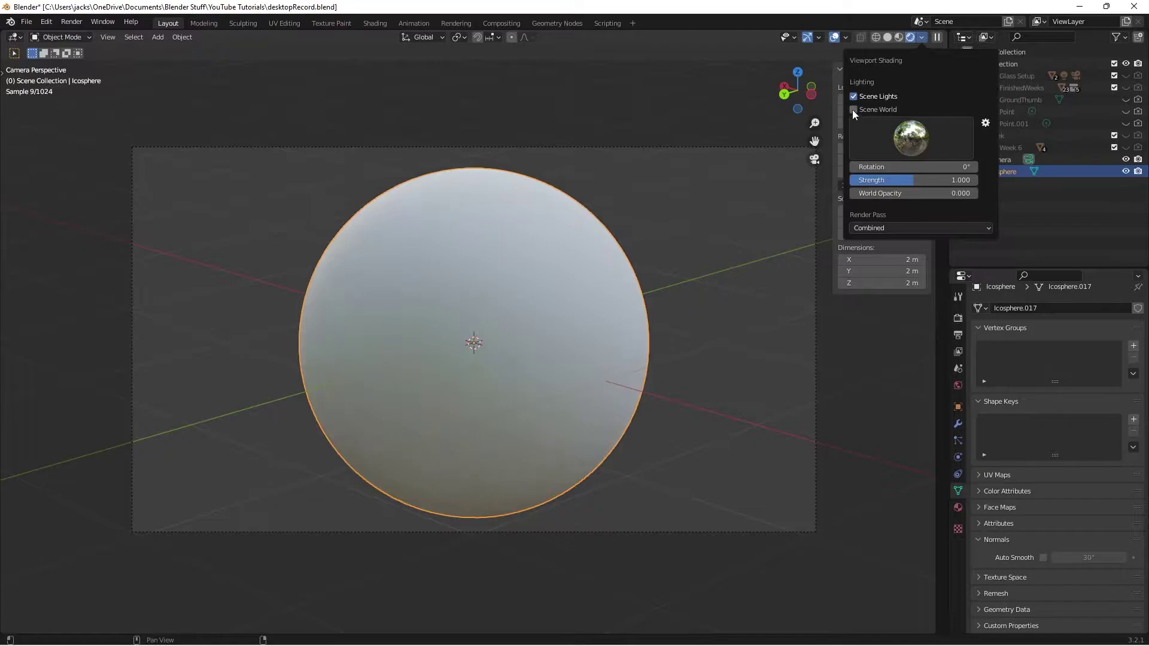
click(891, 126)
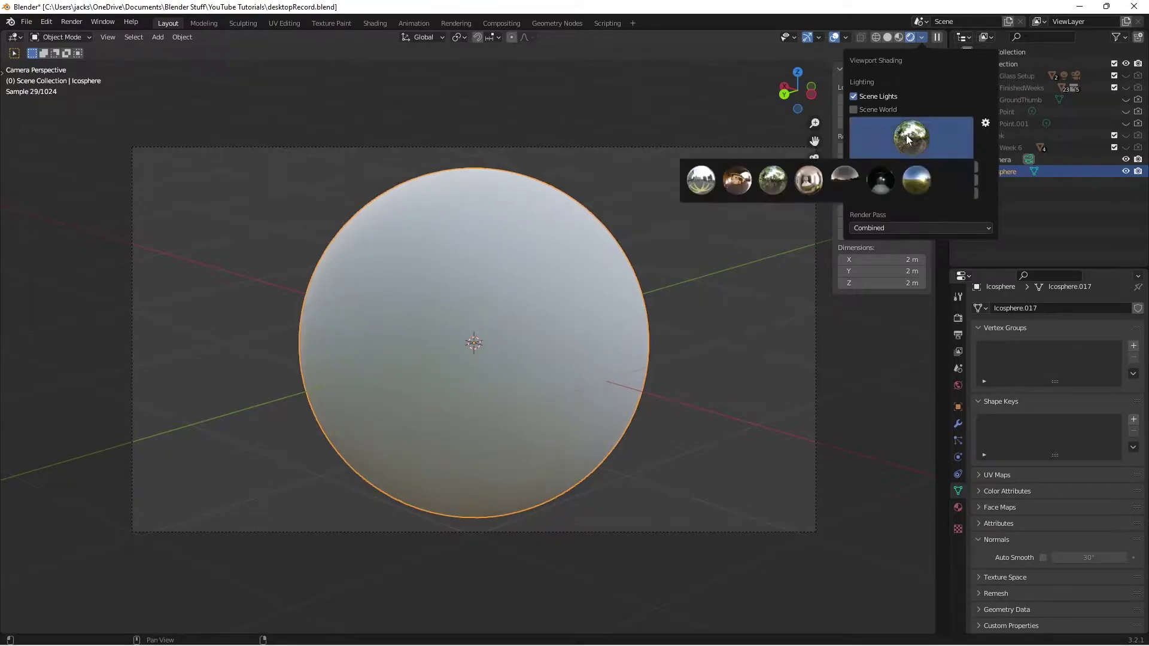
click(773, 180)
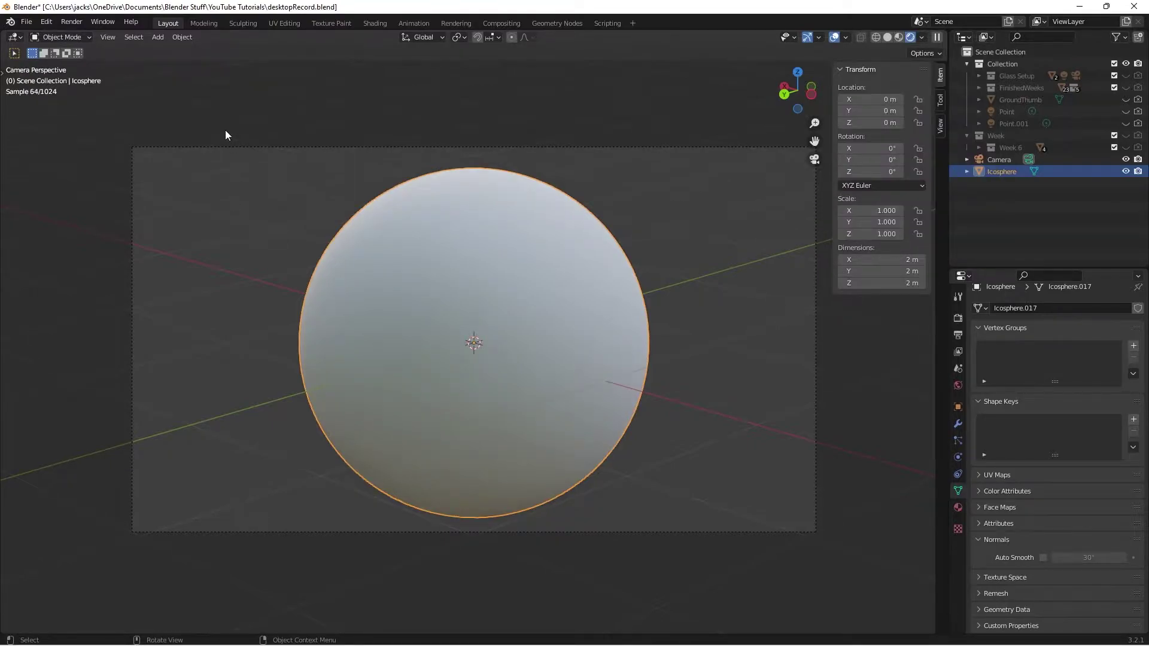
click(371, 24)
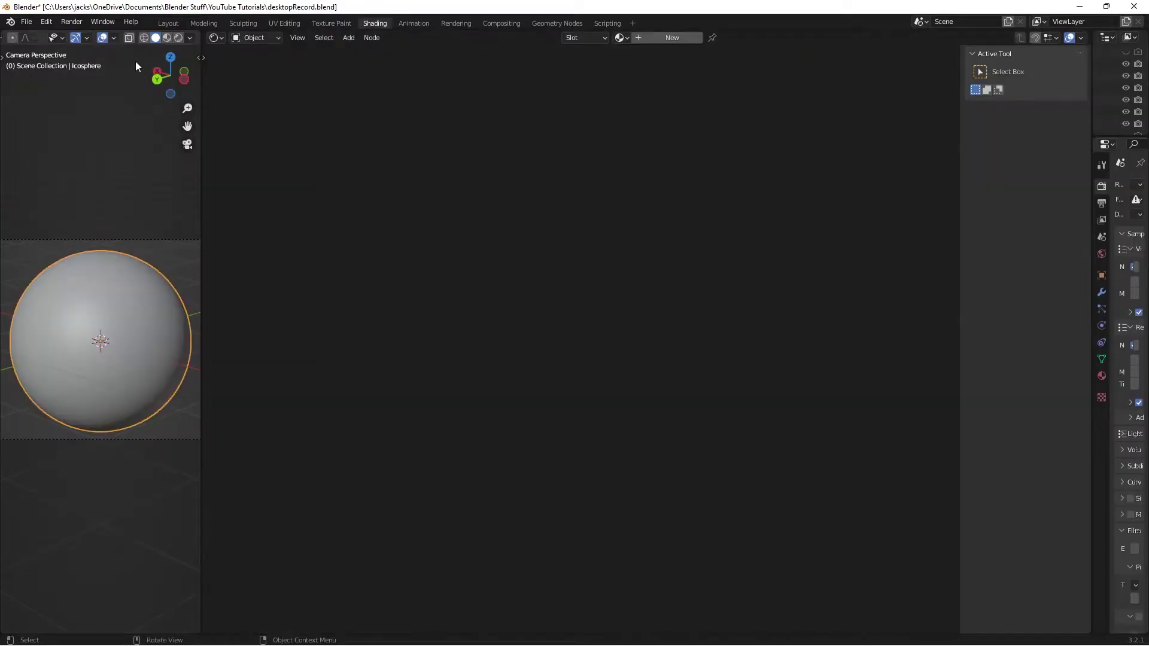
Set the Shading viewport to Rendered and create a new material named 'pearl'.
click(180, 37)
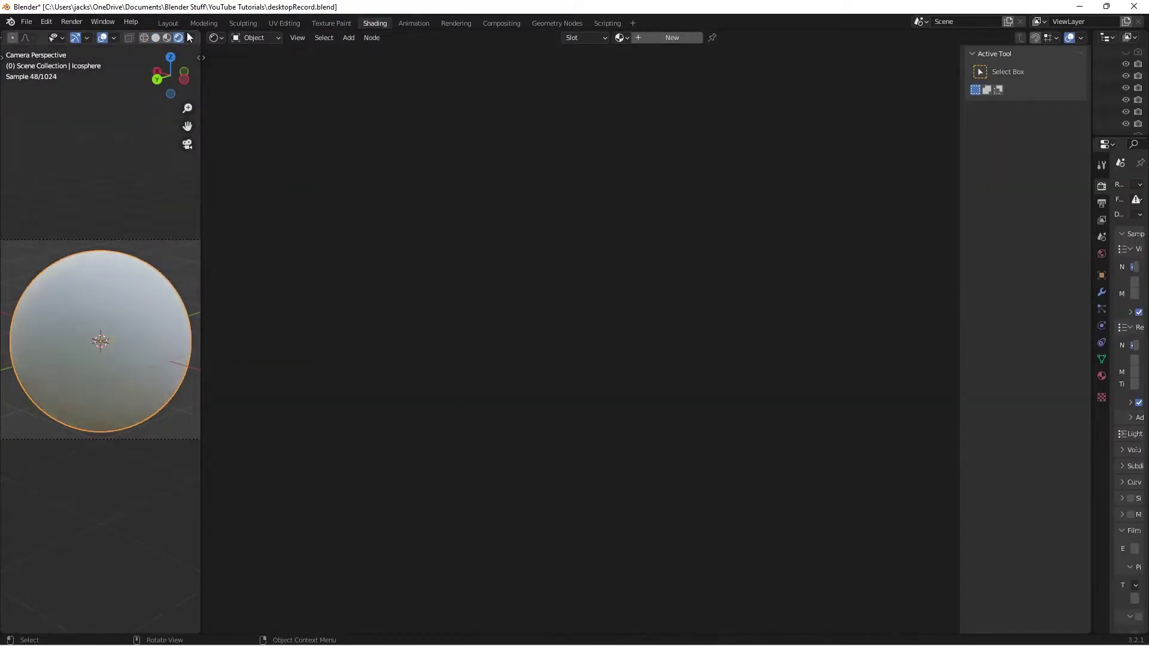
click(189, 37)
double_click(665, 38)
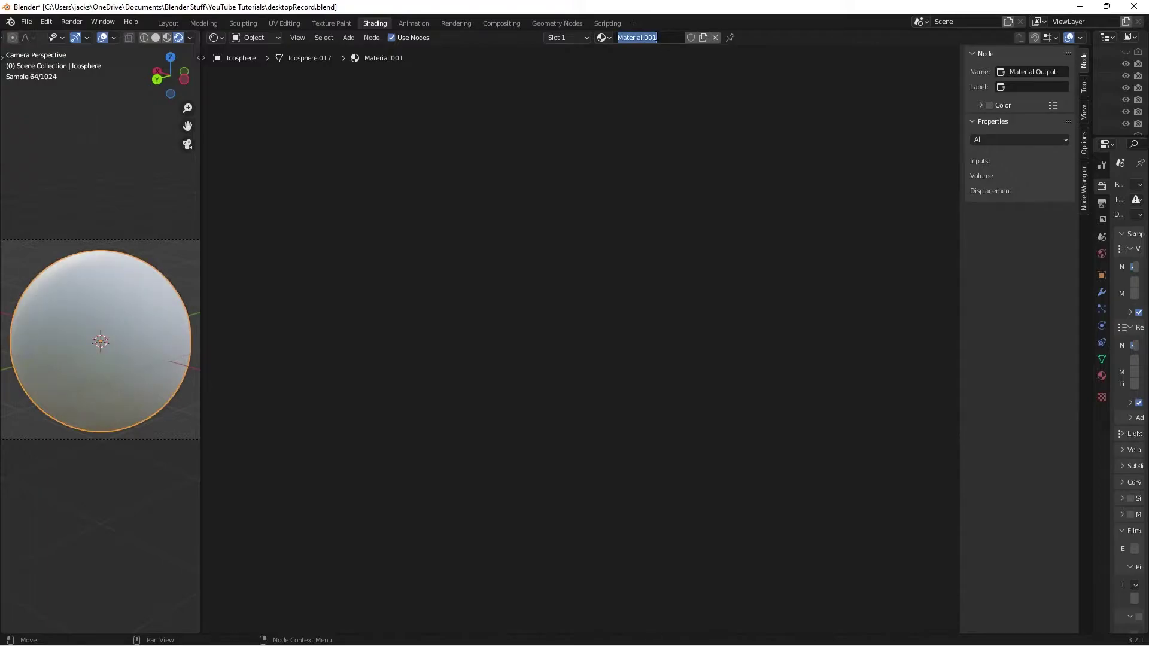
text(pearl)
key(Return)
Frame the Principled BSDF and Material Output nodes in the node editor and deselect them.
key(Home)
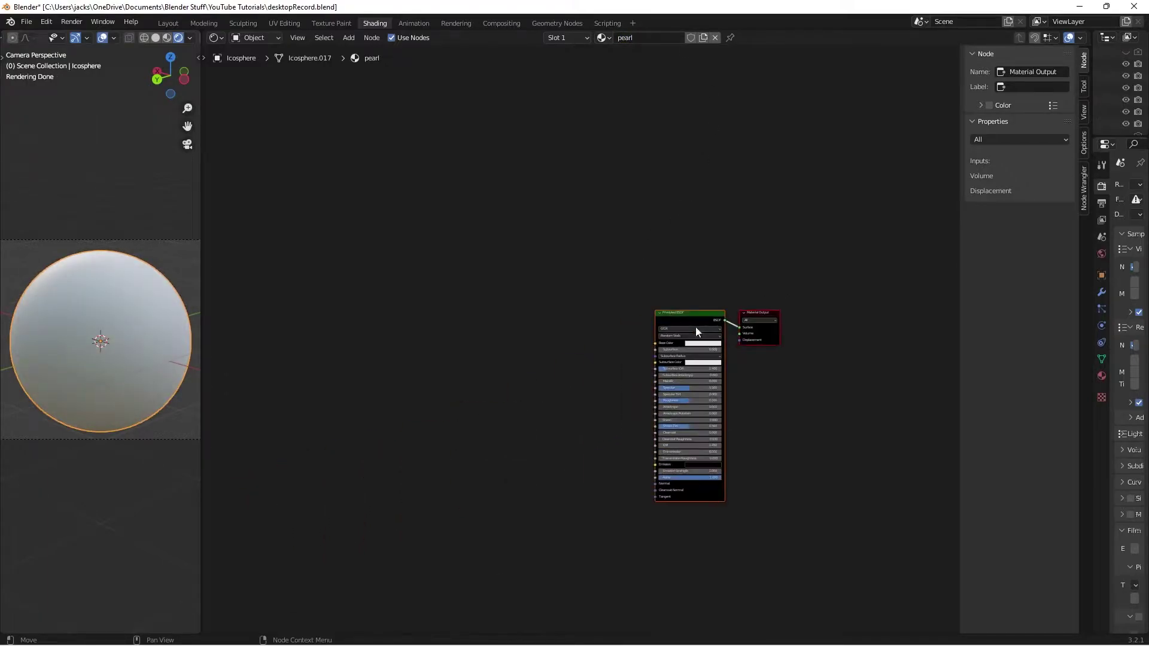
scroll(535, 295, up, 3)
middle_drag(607, 278, 511, 301)
click(461, 336)
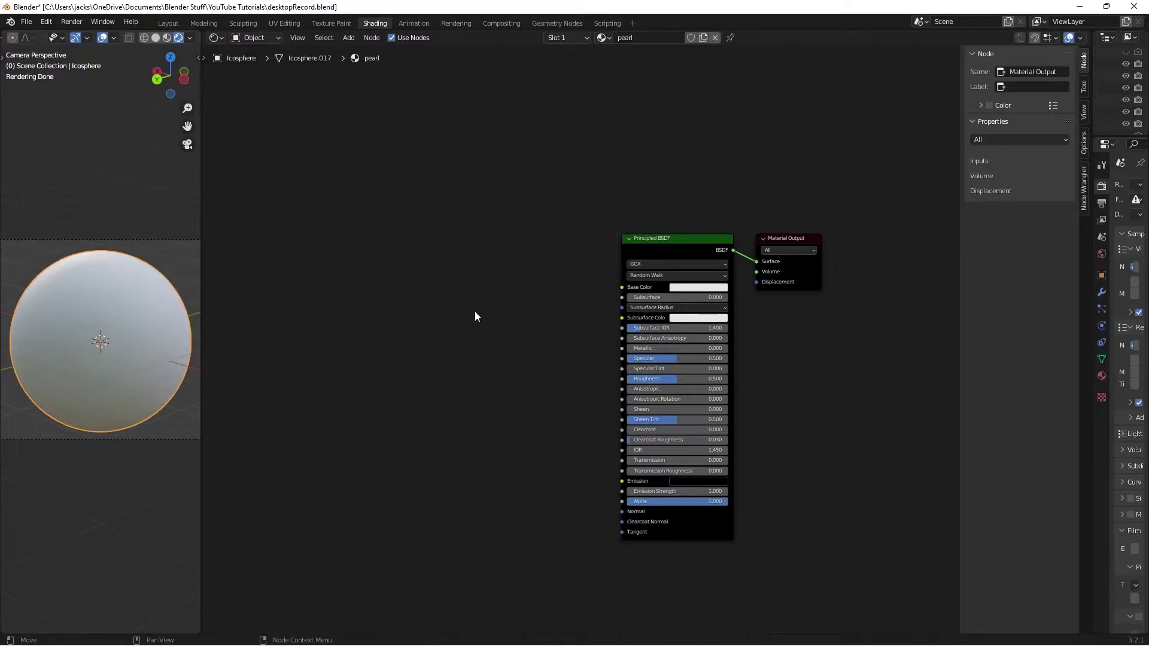
Add a Voronoi Texture node to the left of the shader nodes via search 'voro'.
middle_drag(475, 311, 534, 307)
key(shift+a)
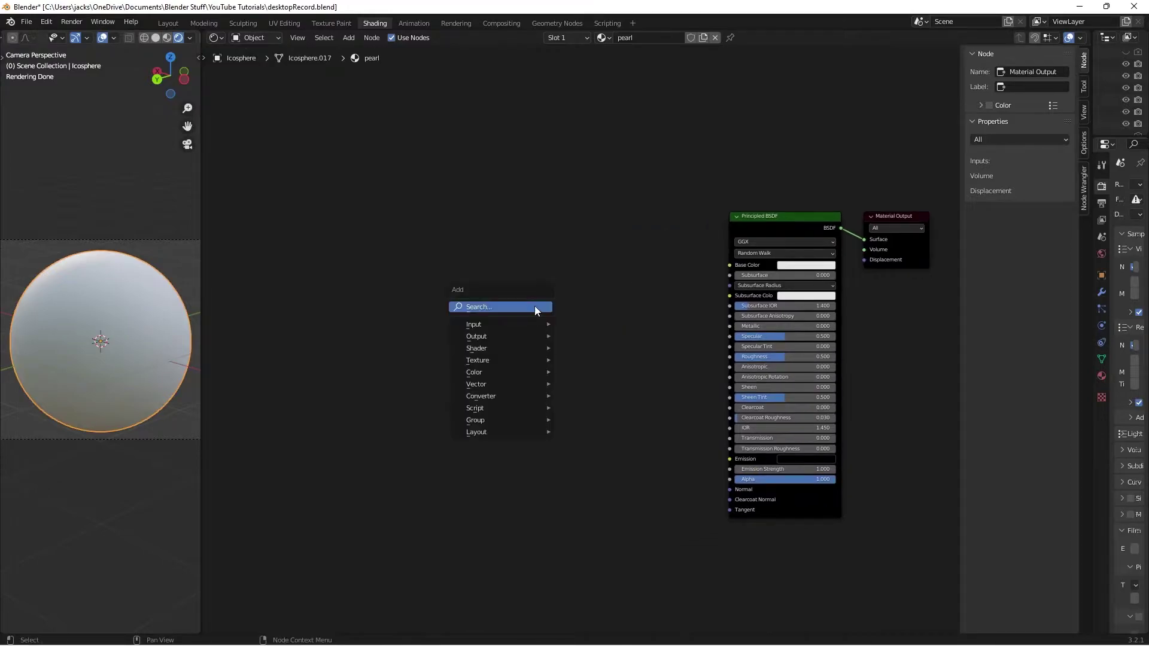
click(533, 306)
text(voro)
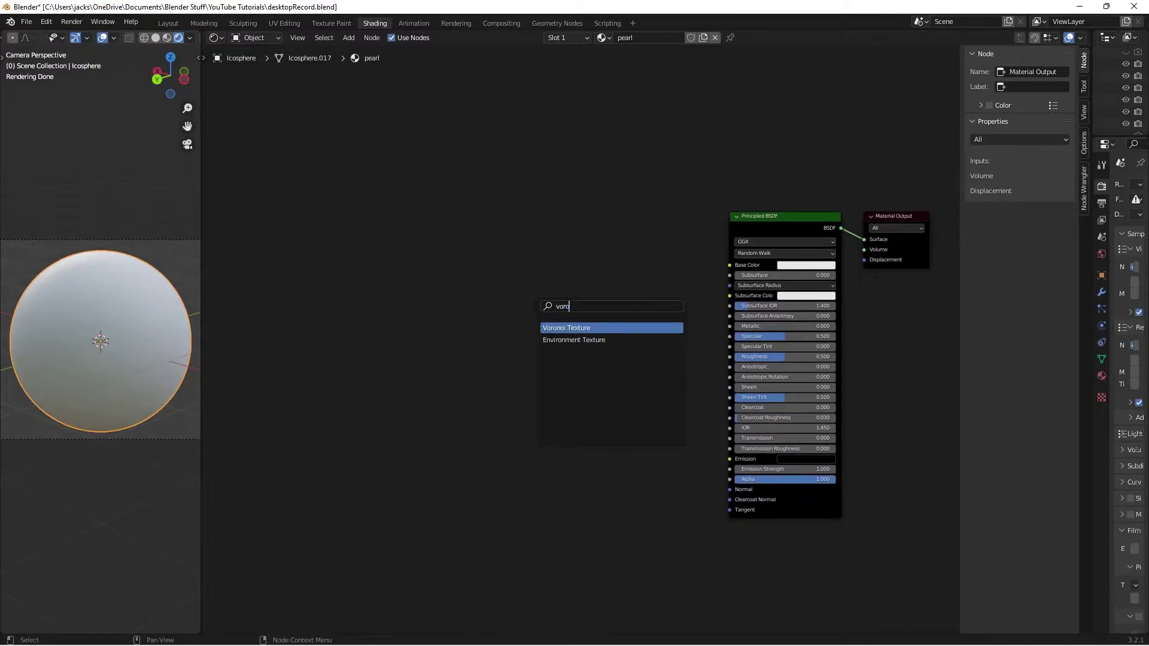
key(Return)
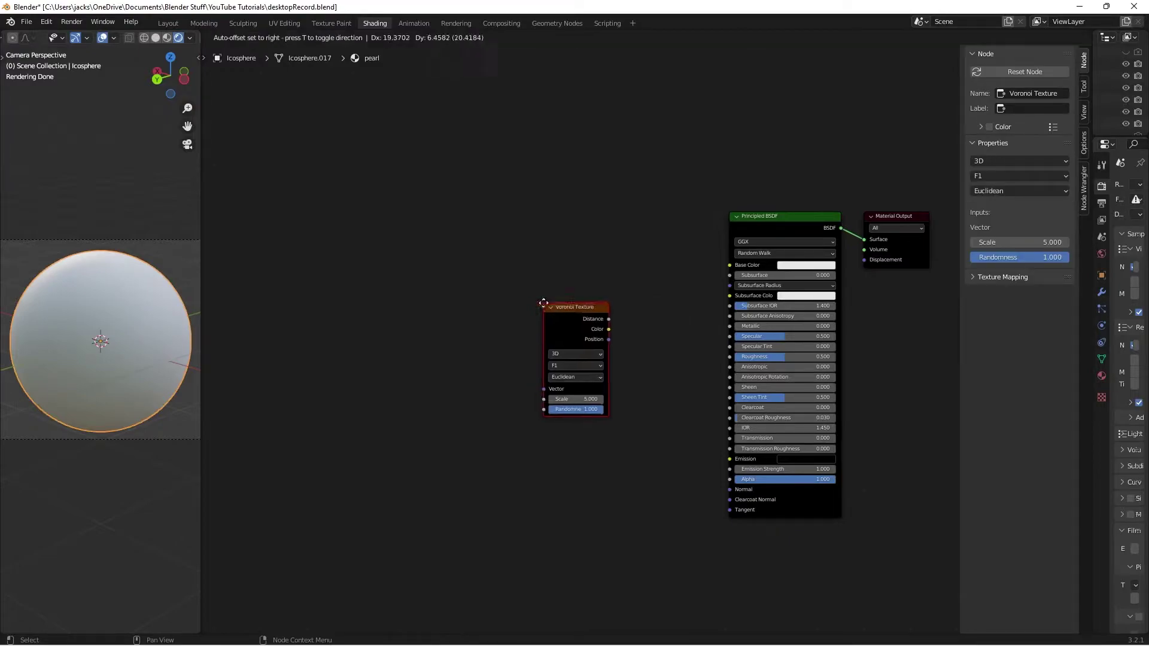
click(292, 355)
middle_drag(345, 291, 485, 246)
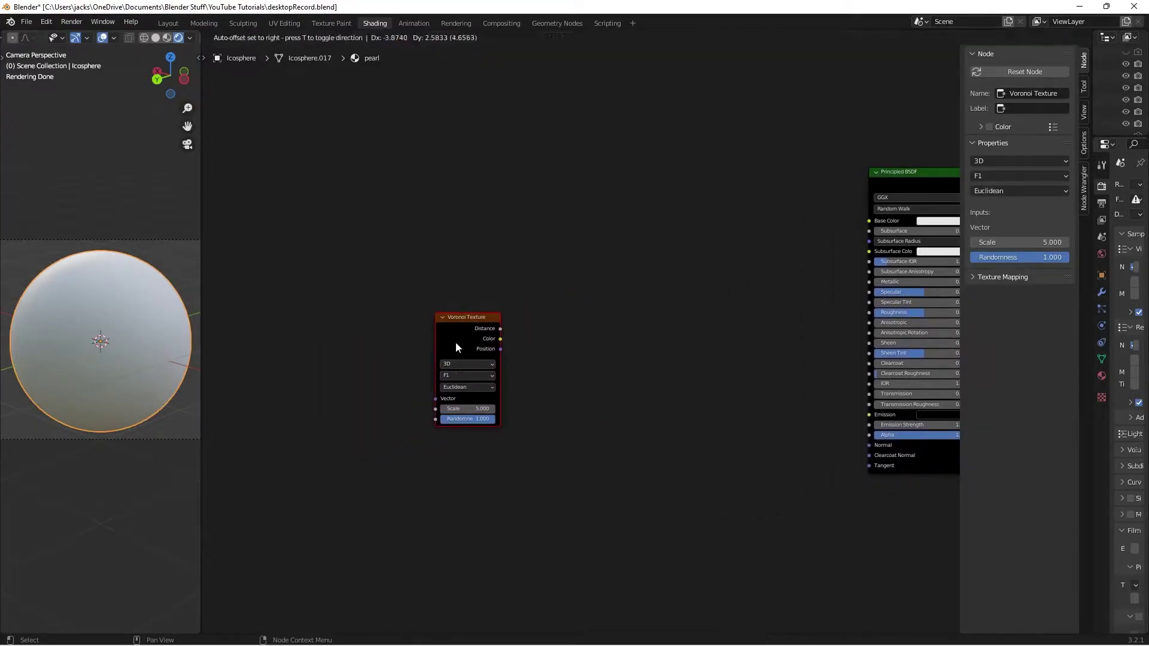
Confirm Node Wrangler is enabled in the add-on preferences, then reposition the Voronoi node.
click(46, 23)
click(76, 191)
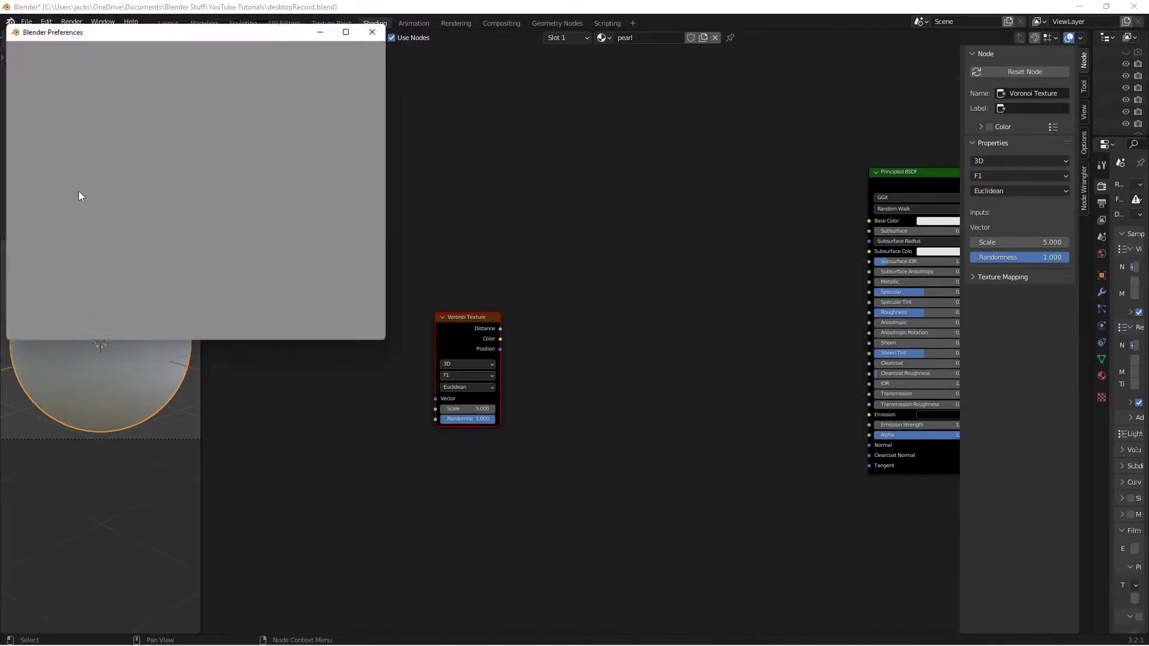
click(318, 62)
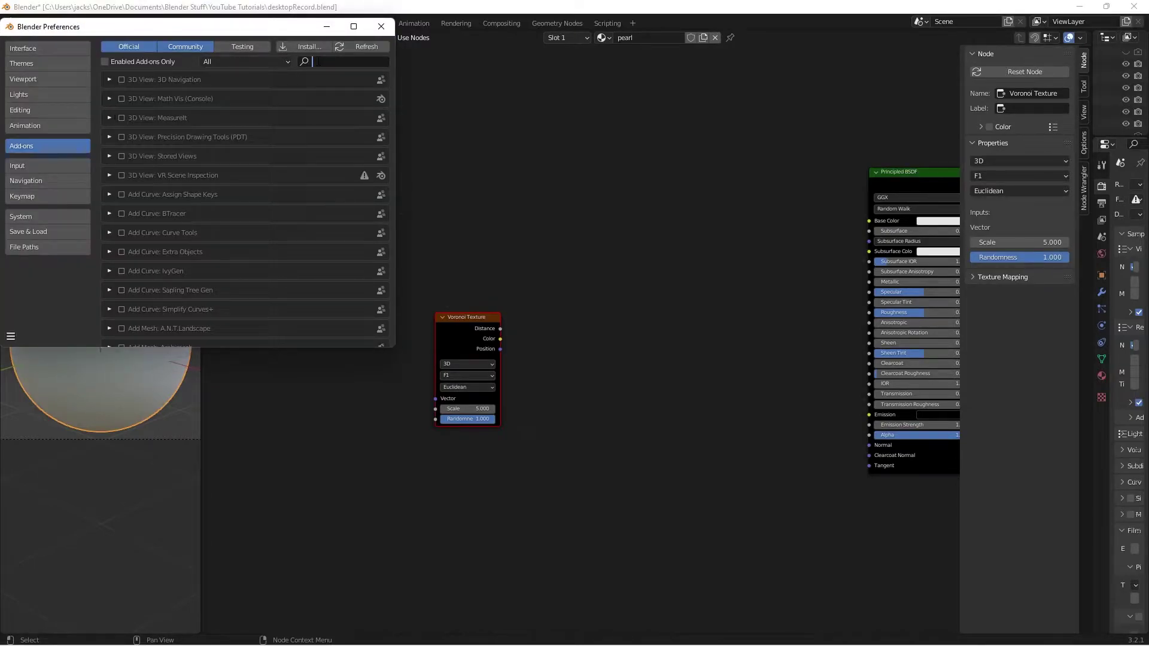
text(node)
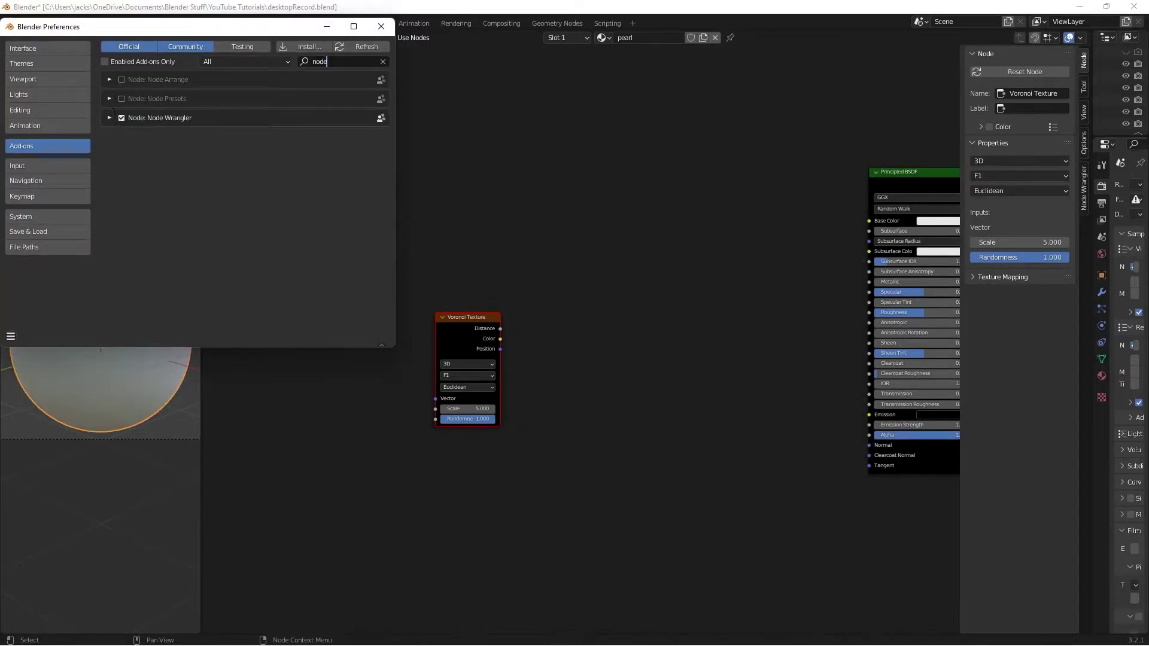
click(381, 26)
drag(461, 319, 528, 313)
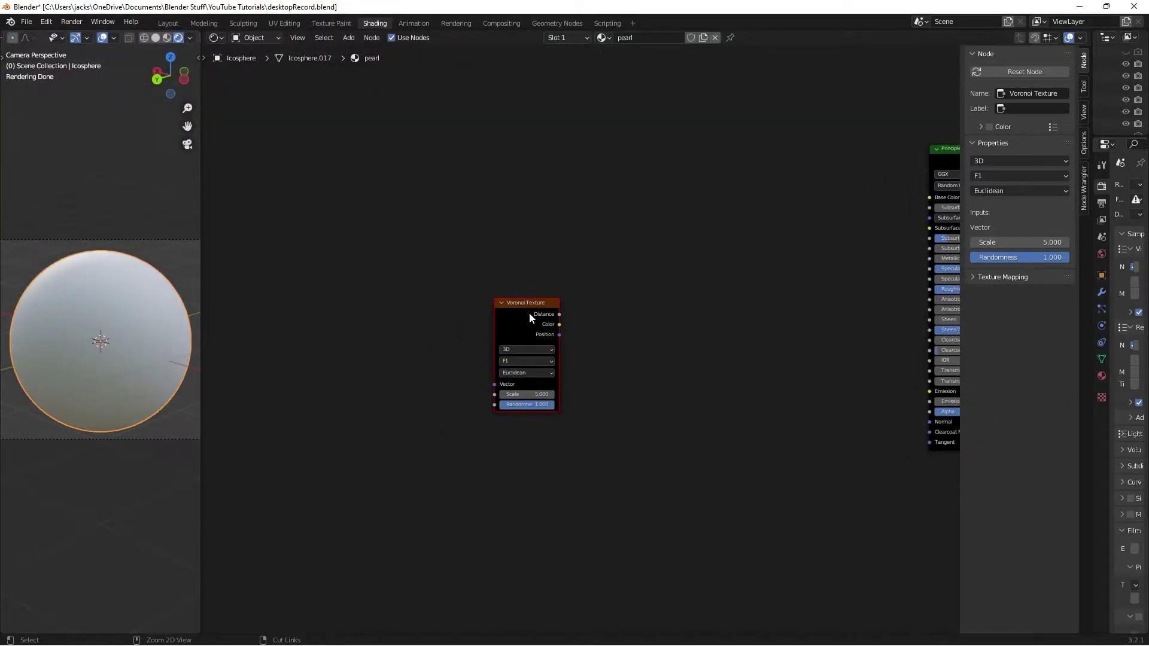
Drive the Voronoi Texture with Object coordinates through a Mapping node and preview its Color output.
key(ctrl+t)
middle_drag(580, 424, 645, 418)
scroll(646, 417, up, 3)
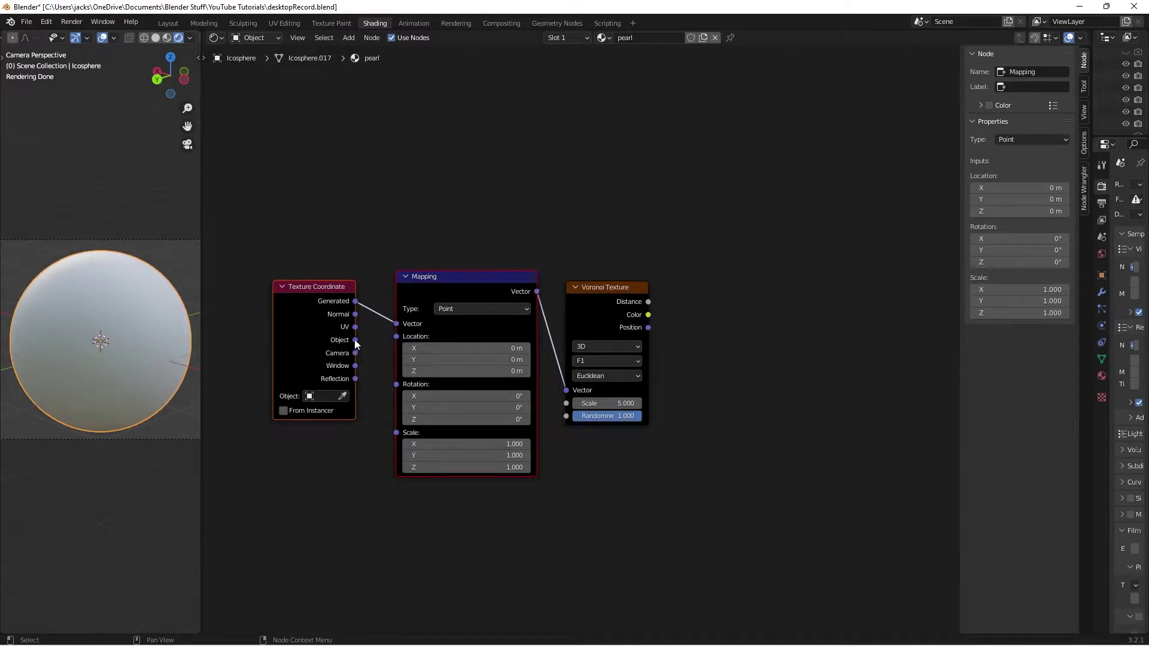
drag(355, 340, 396, 323)
middle_drag(626, 318, 470, 305)
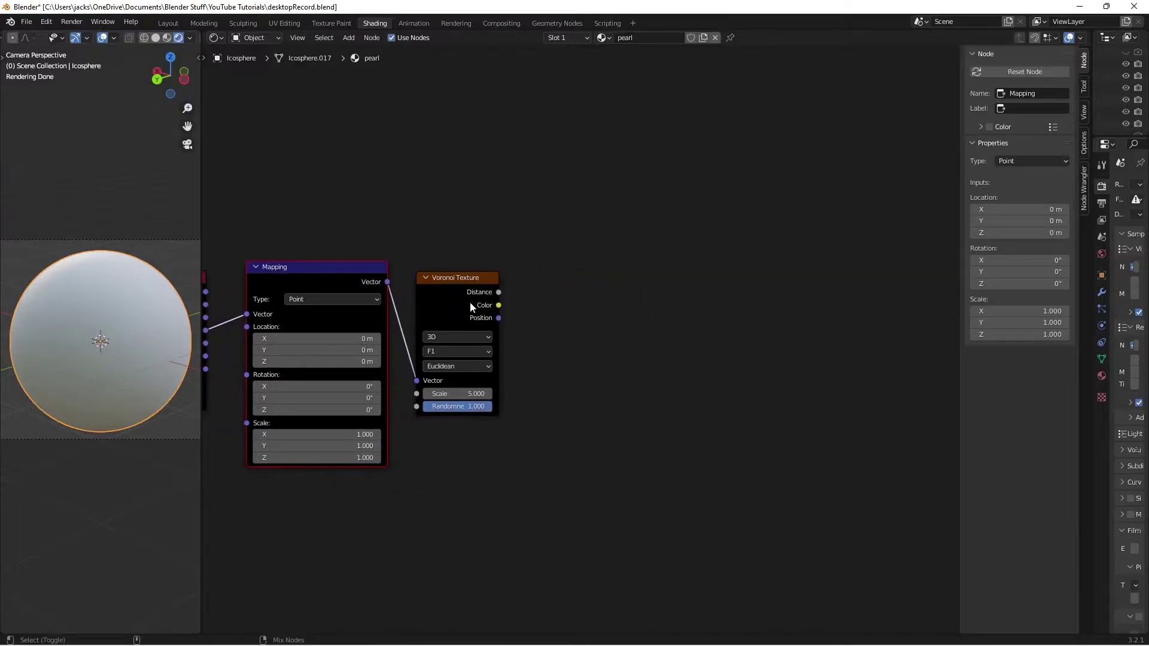
ctrl+shift+click(470, 305)
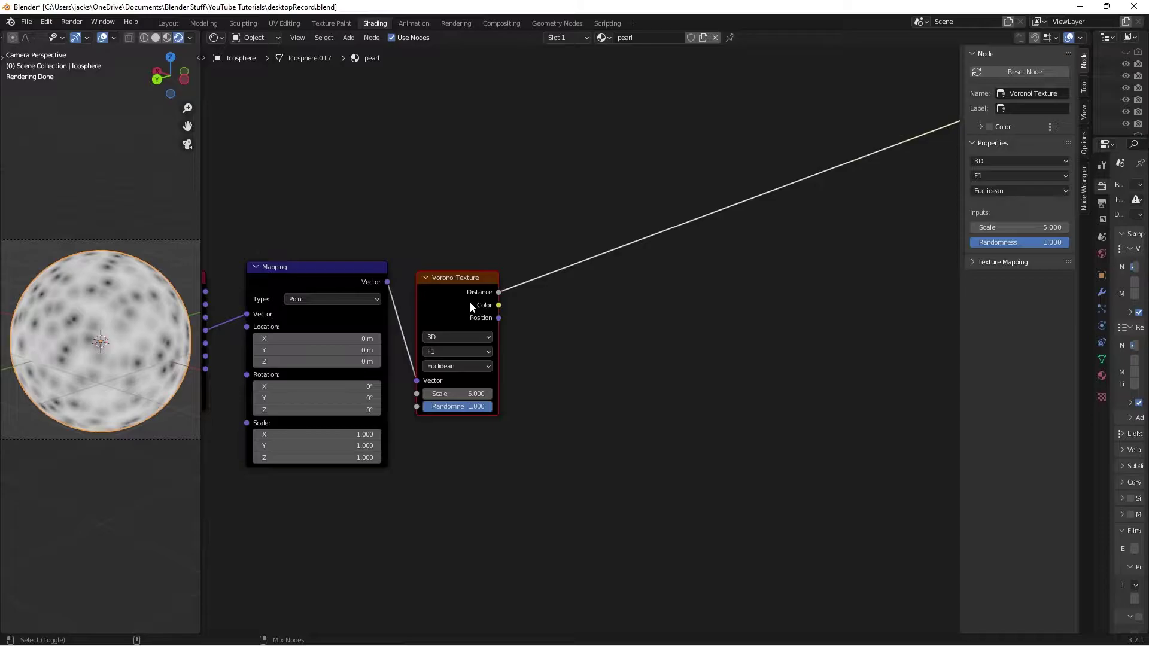
ctrl+shift+click(469, 302)
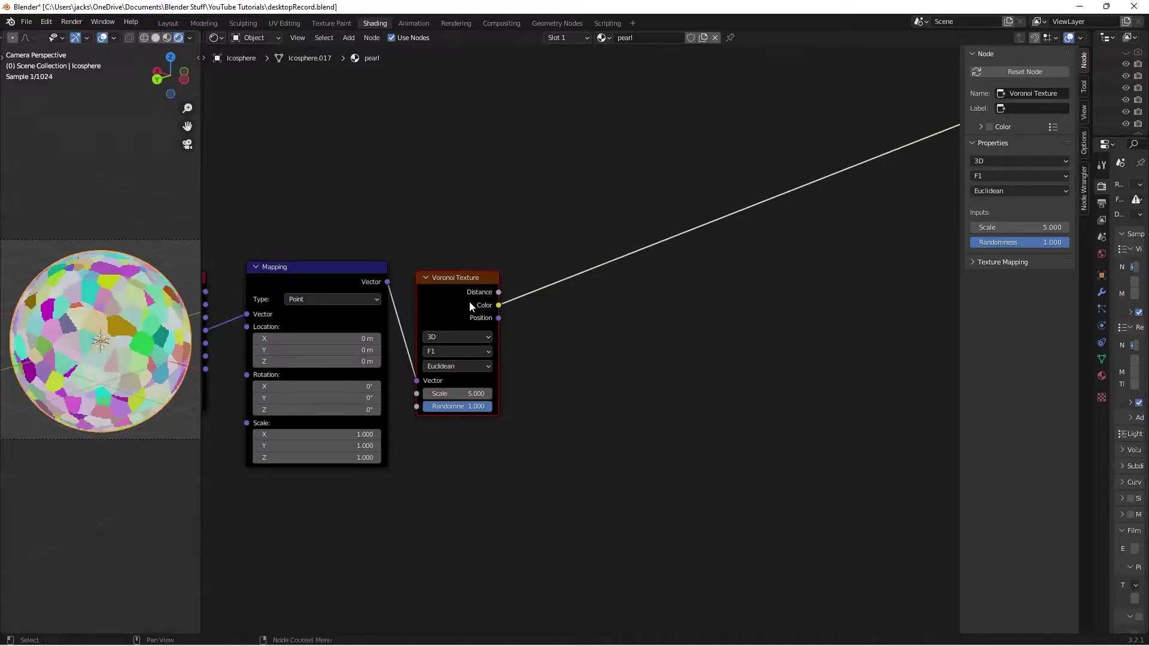
scroll(513, 433, up, 3)
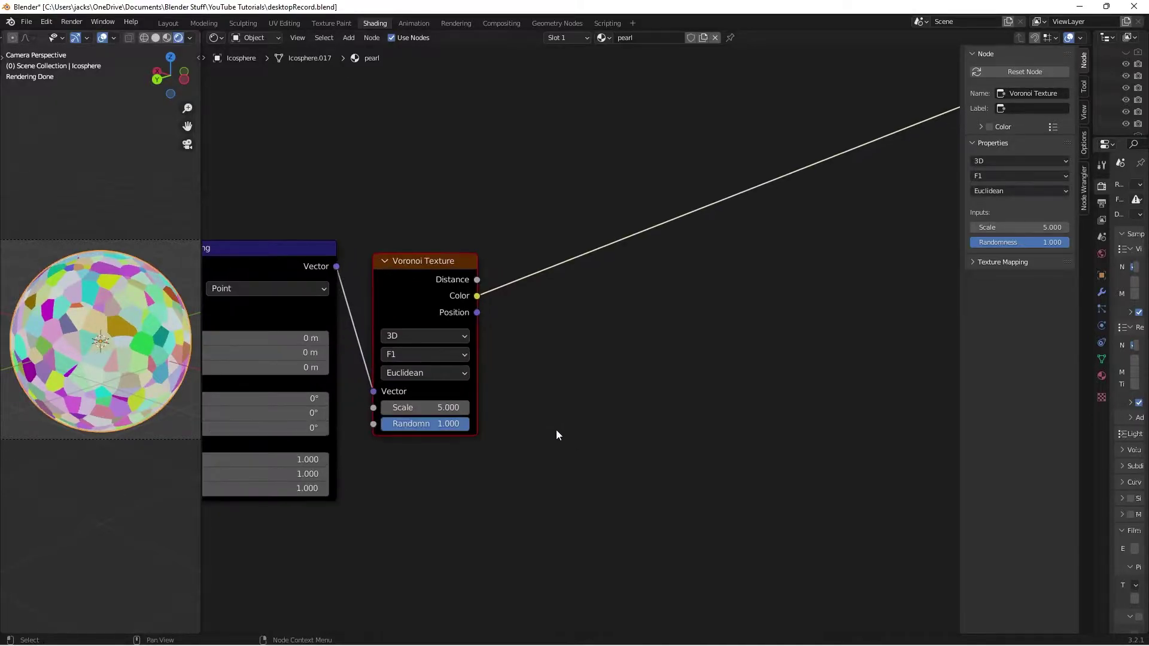
drag(462, 266, 480, 267)
Set the Voronoi Texture Scale to 50.
click(507, 402)
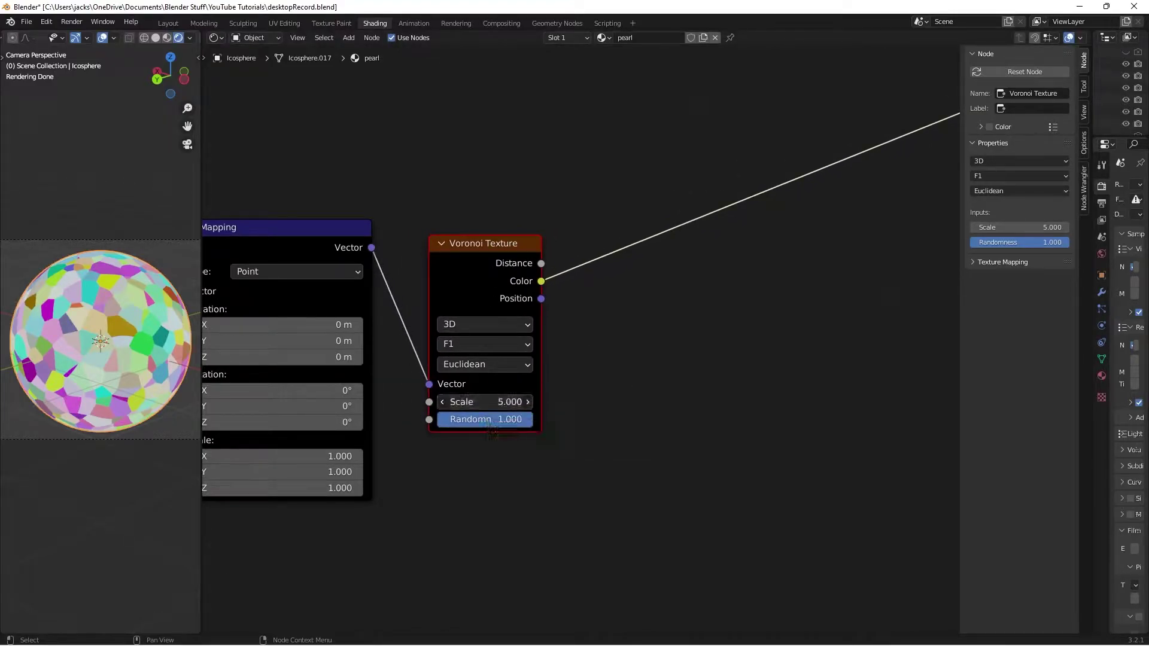
text(50)
key(Return)
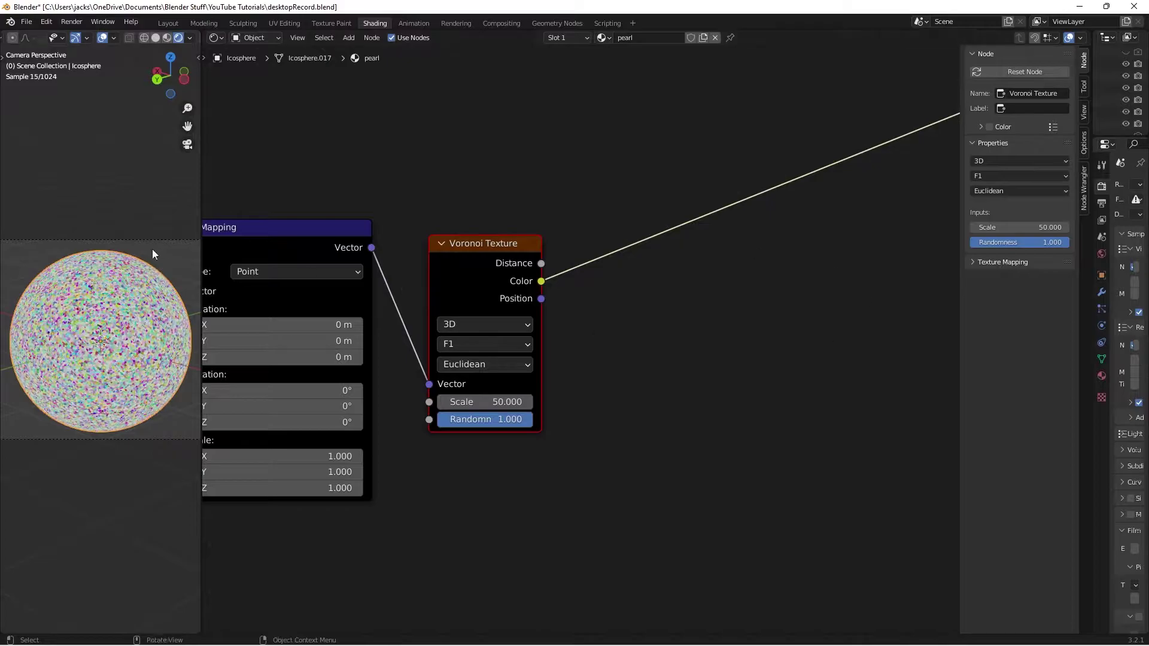
scroll(686, 343, down, 2)
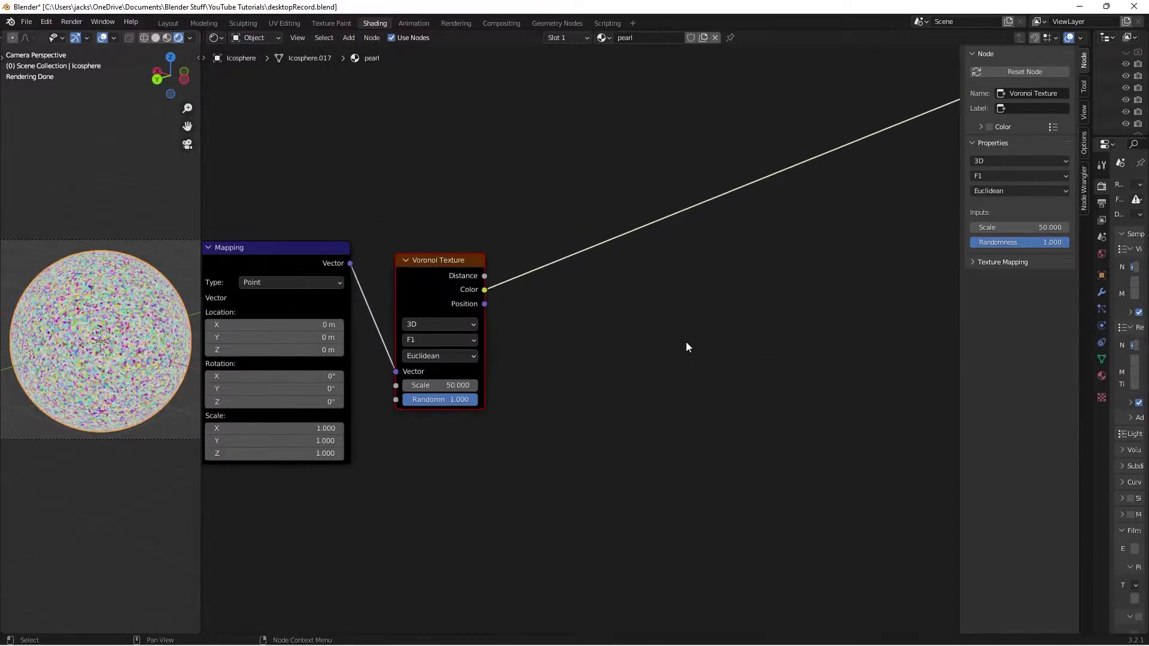
Insert an Add math node with both values 0 and Clamp on into the Voronoi Color link.
key(shift+a)
click(672, 332)
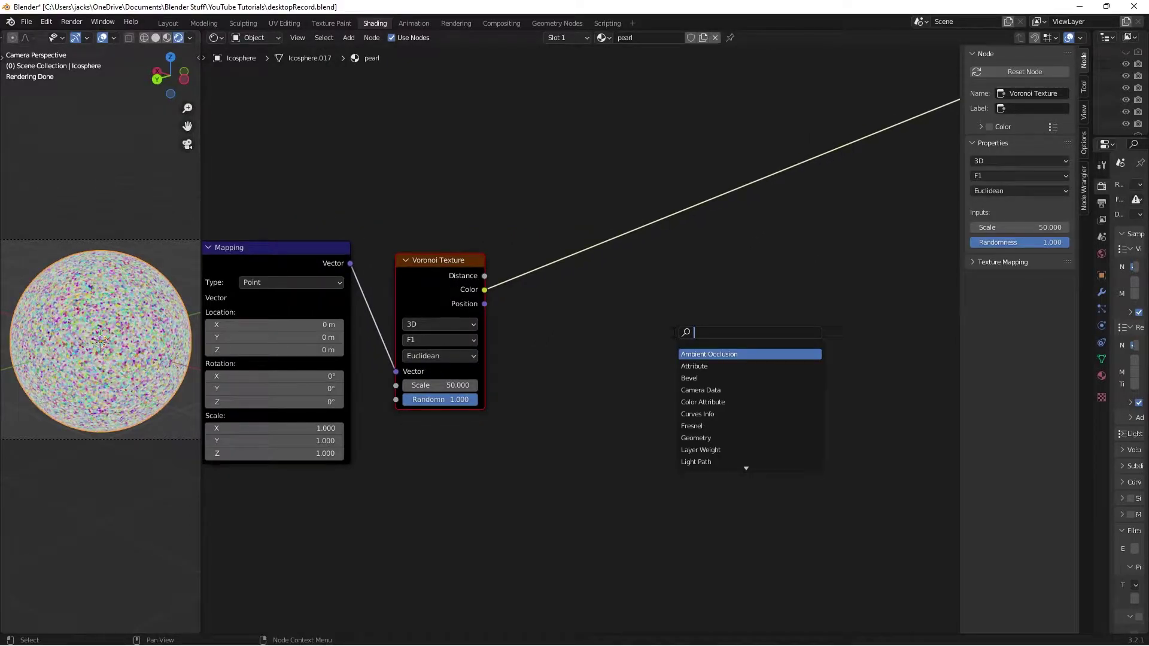
text(add)
key(Return)
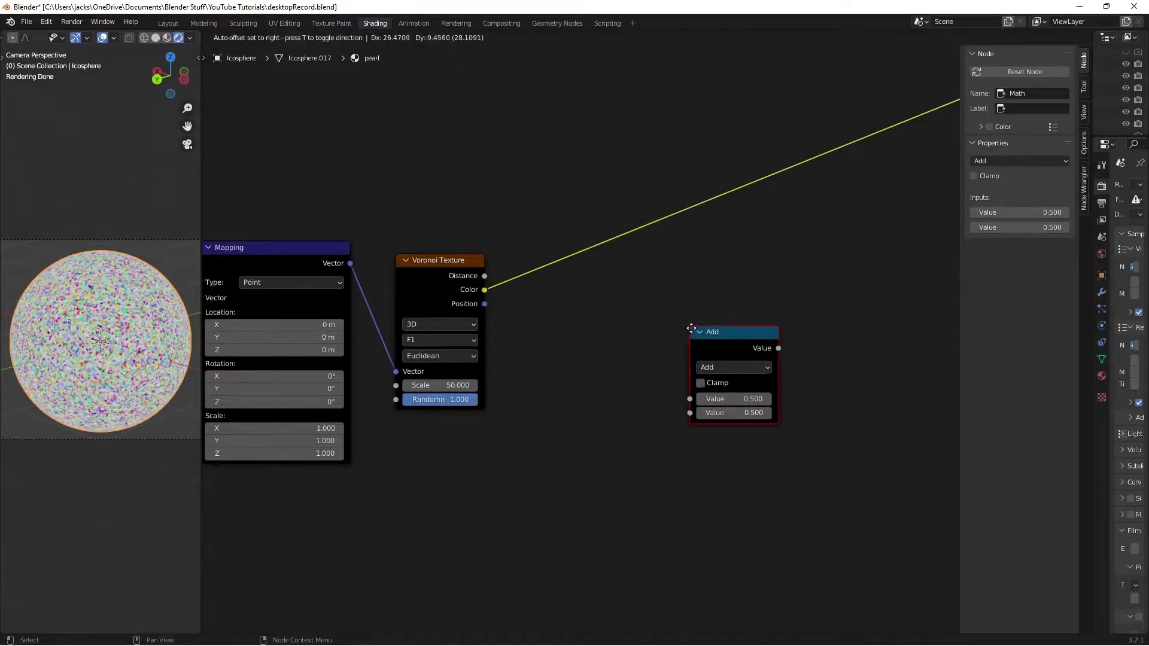
click(548, 332)
drag(594, 407, 593, 420)
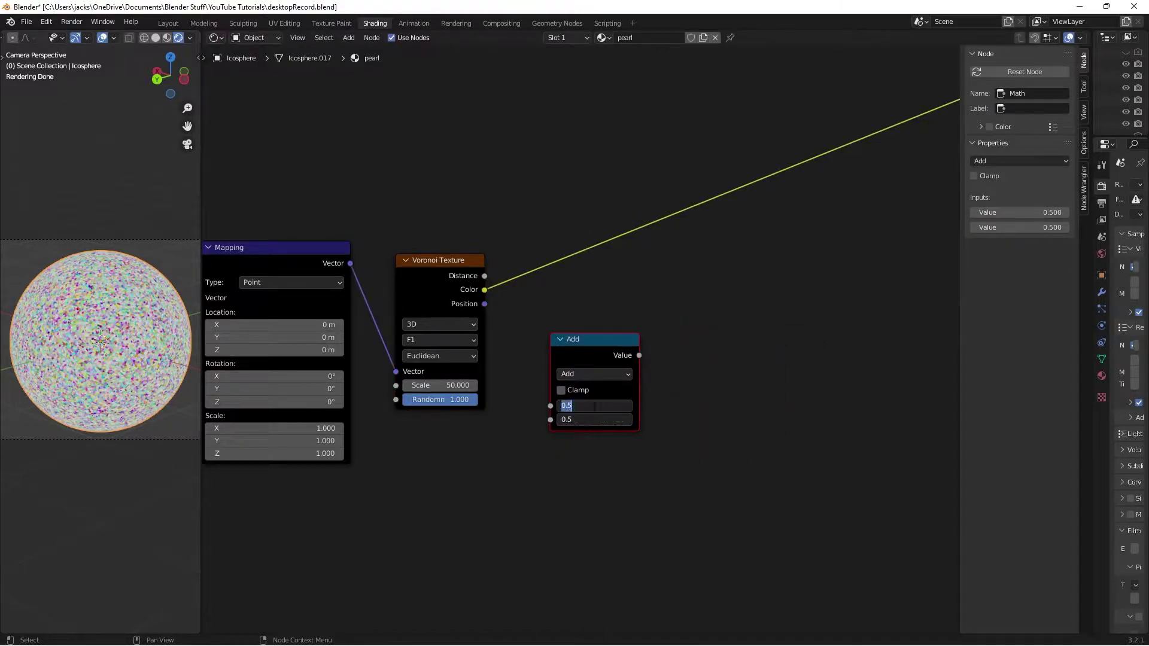
text(0)
key(Return)
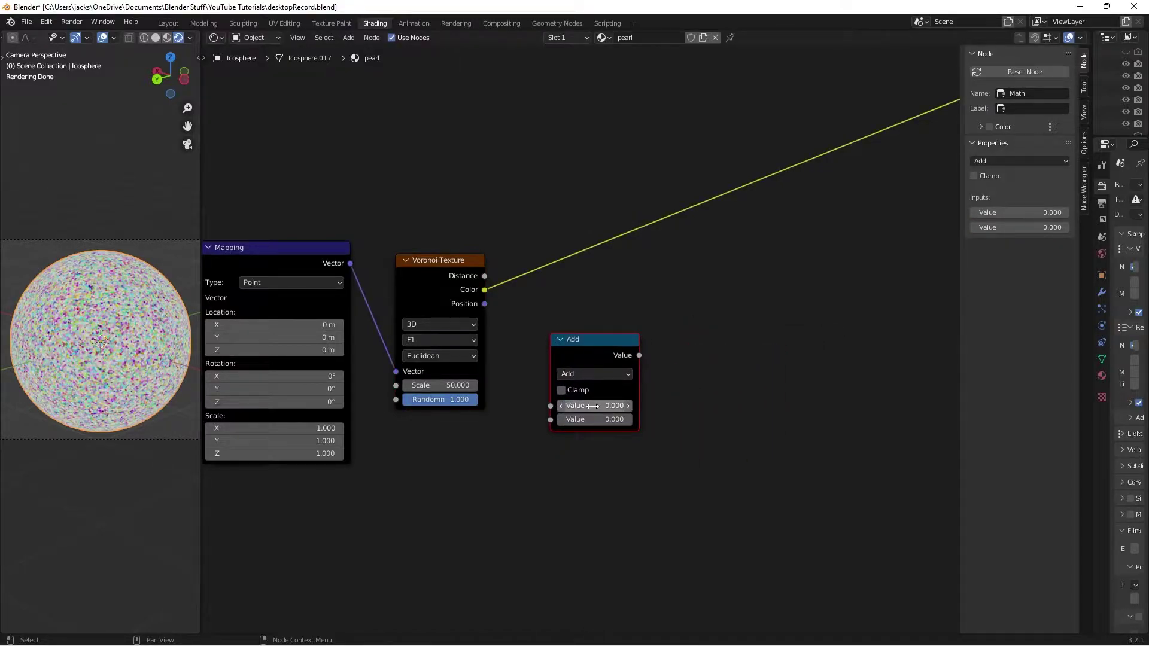
click(560, 391)
drag(588, 350, 545, 270)
Move the Add node beside the Voronoi Texture, save the file, and collapse the Add node.
key(alt+a)
scroll(775, 339, up, 2)
middle_drag(763, 330, 692, 344)
scroll(692, 349, up, 1)
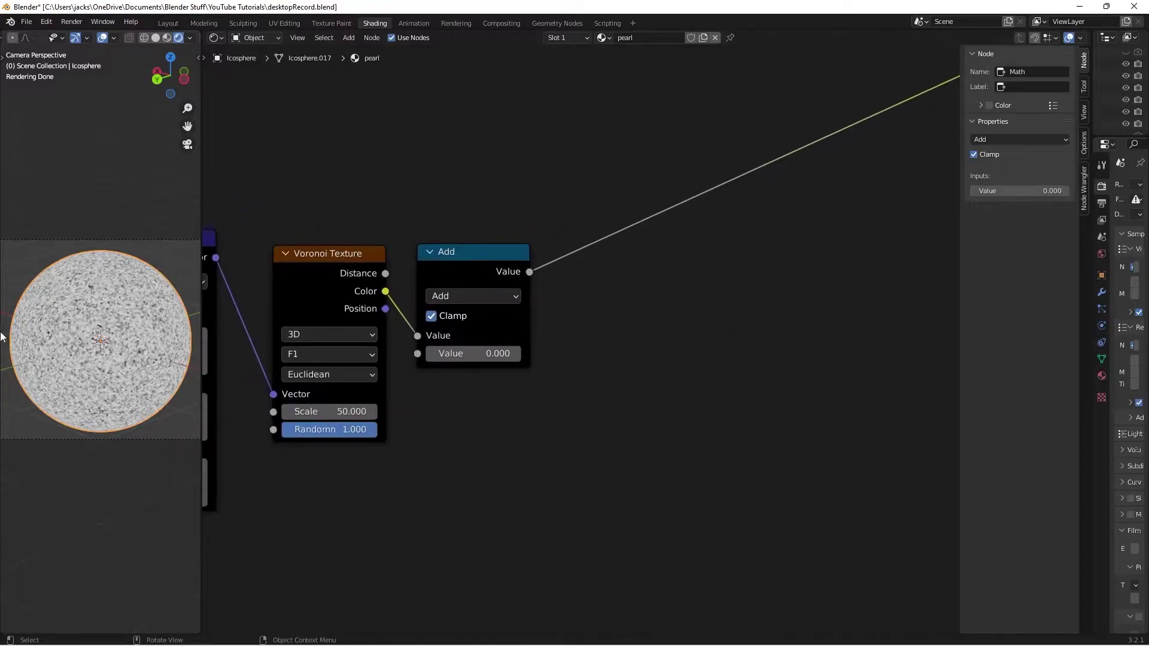
scroll(149, 336, up, 5)
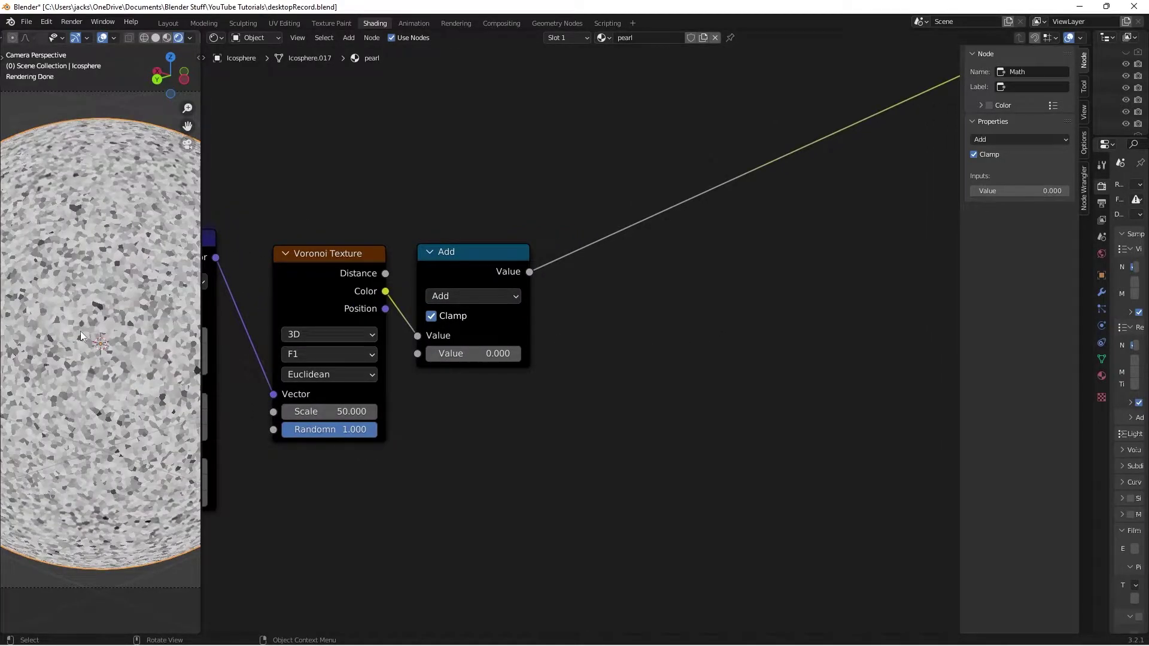
key(ctrl+s)
click(430, 254)
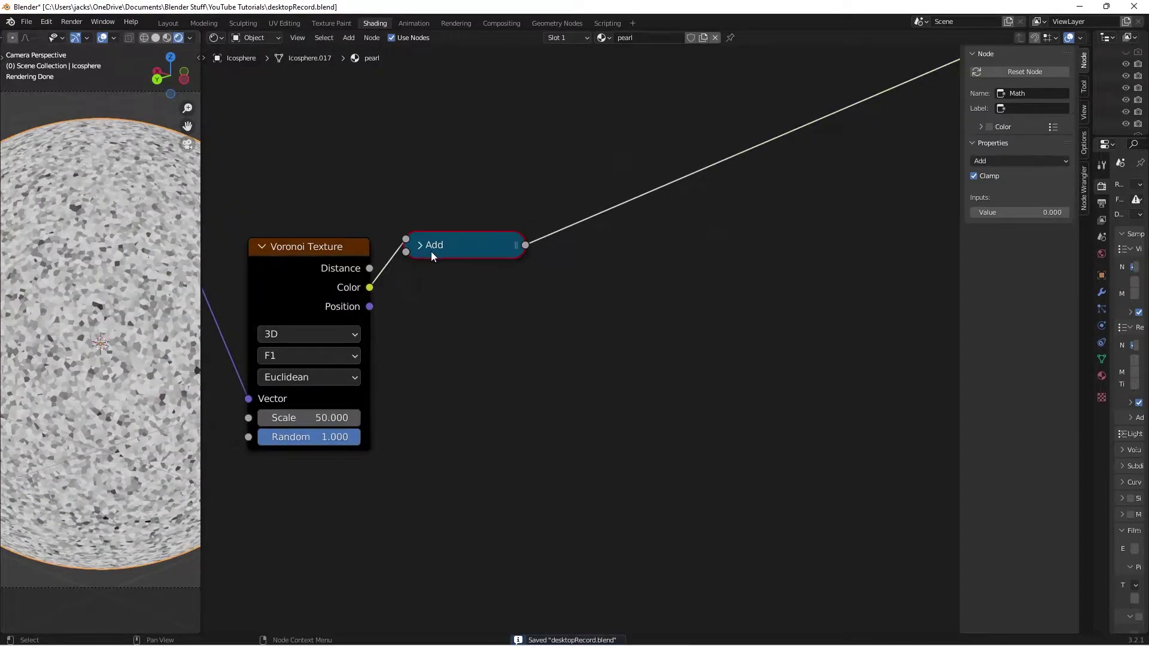
scroll(577, 379, down, 2)
middle_drag(577, 380, 585, 373)
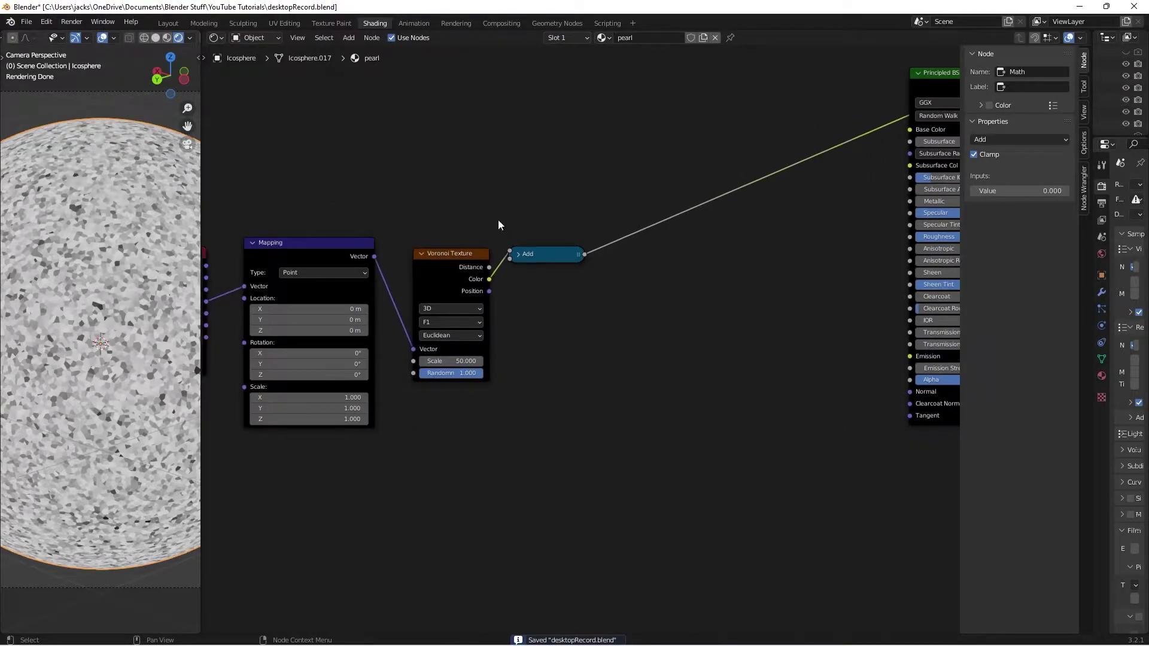
Duplicate the Voronoi and Add pair below the originals and connect the copy's Add output to the shader.
drag(423, 220, 546, 321)
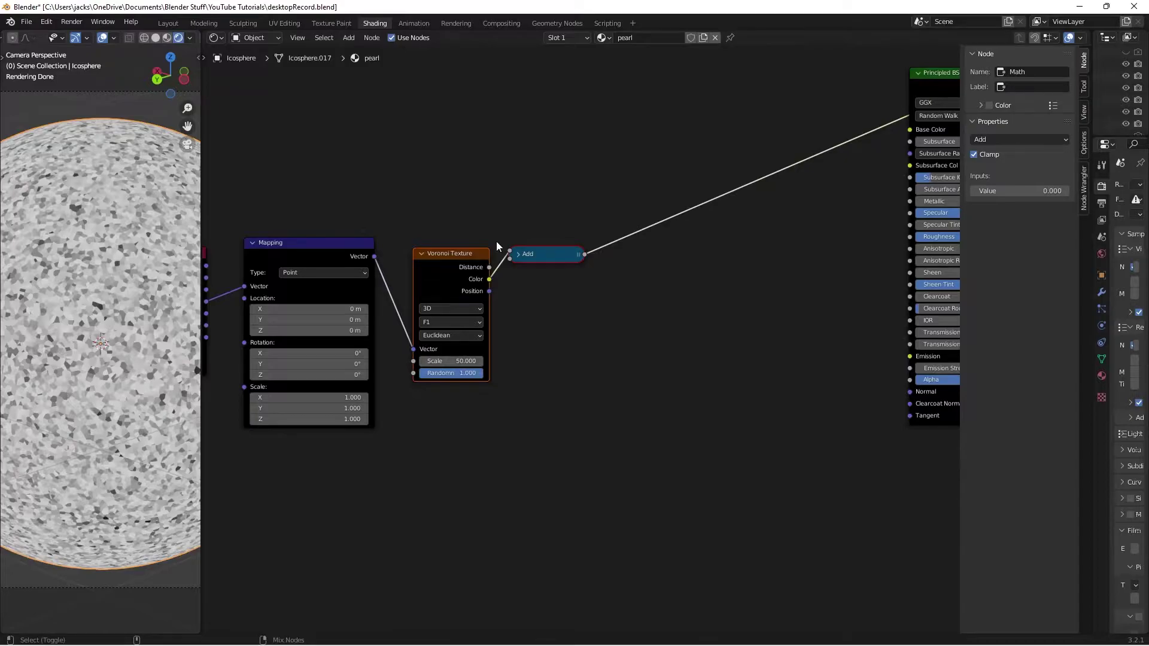
key(shift+d)
click(495, 386)
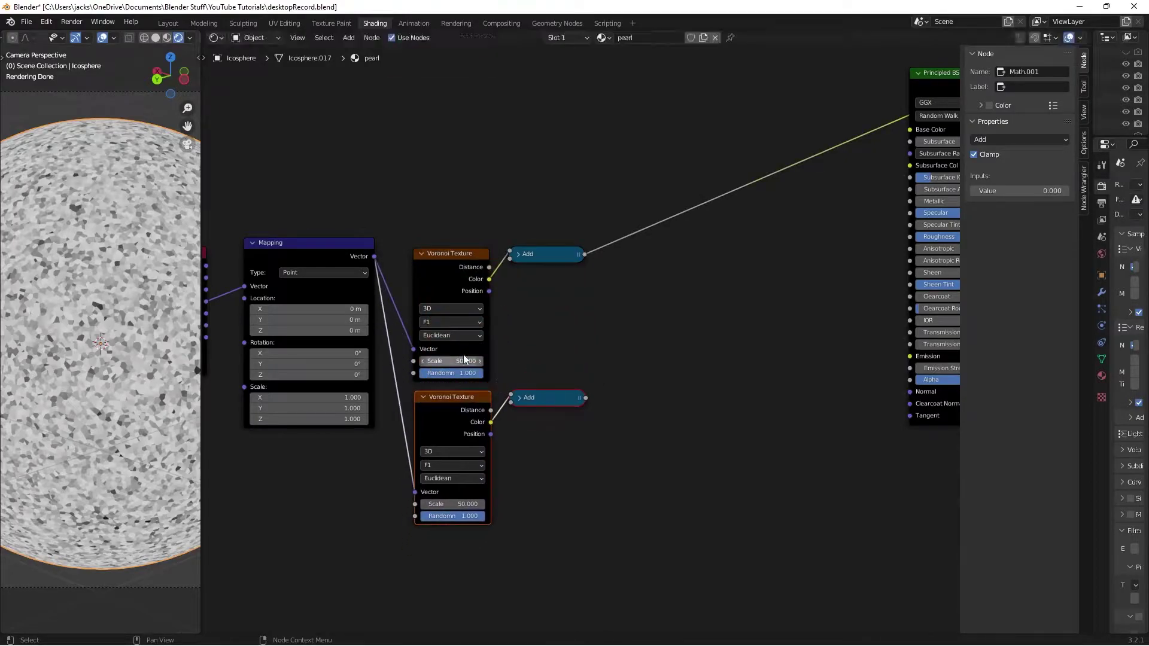
scroll(608, 442, up, 2)
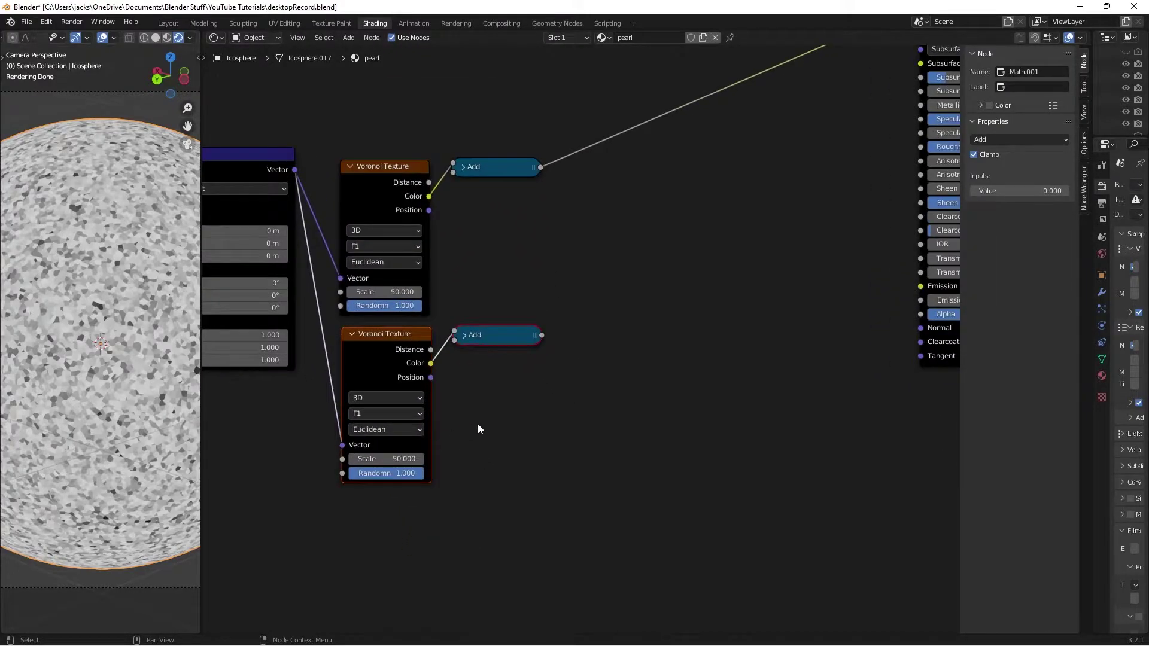
ctrl+shift+click(487, 337)
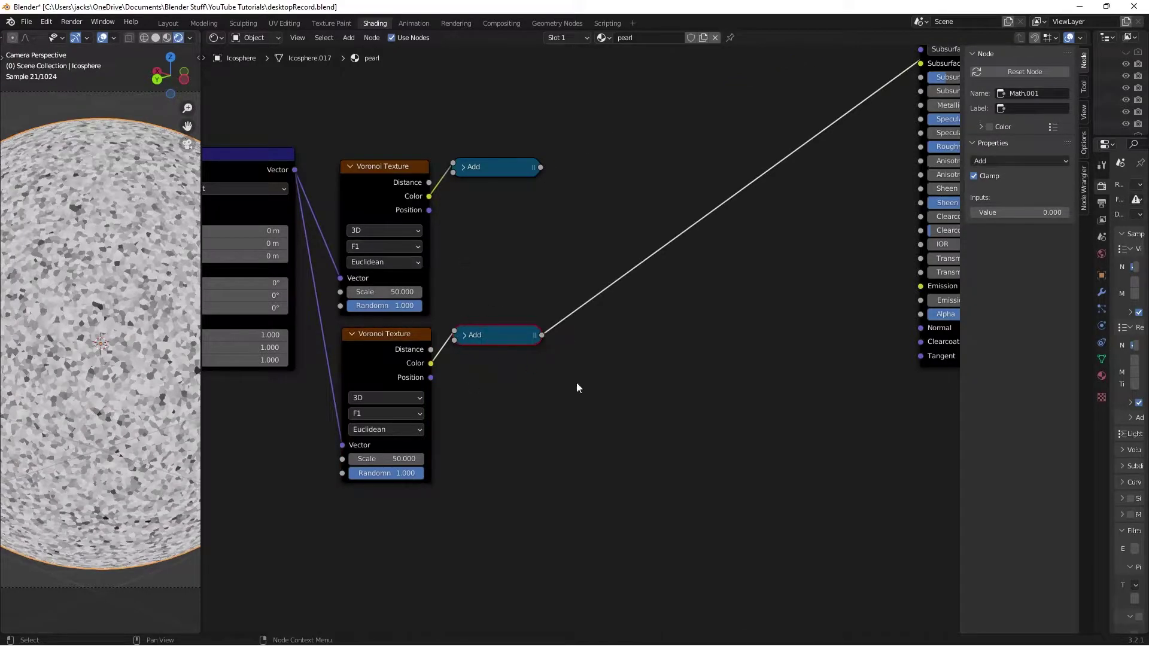
Set the lower Voronoi Scale to 75 and keep the lower Add node feeding the shader.
click(397, 458)
text(75)
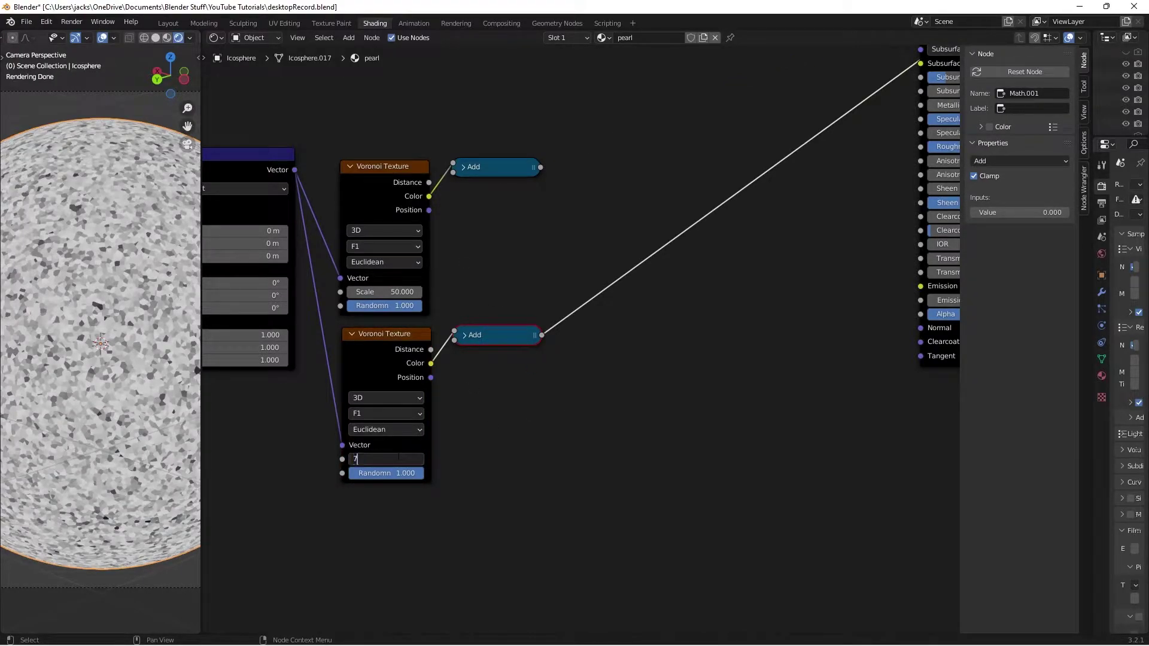
key(Return)
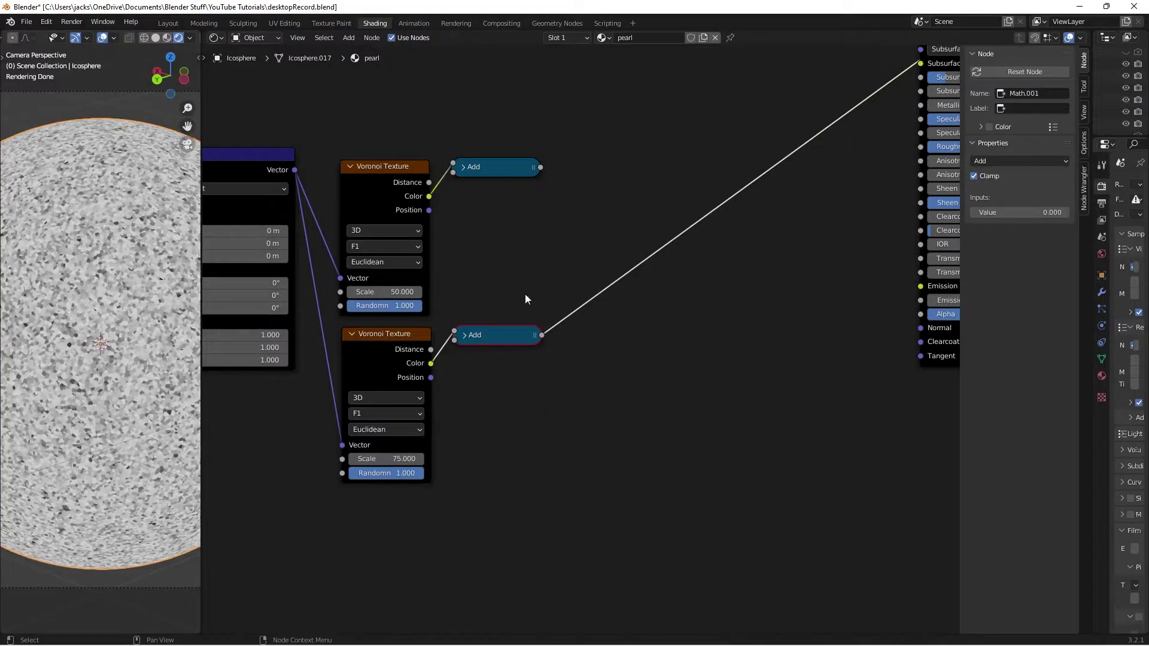
scroll(496, 245, down, 1)
ctrl+shift+click(497, 183)
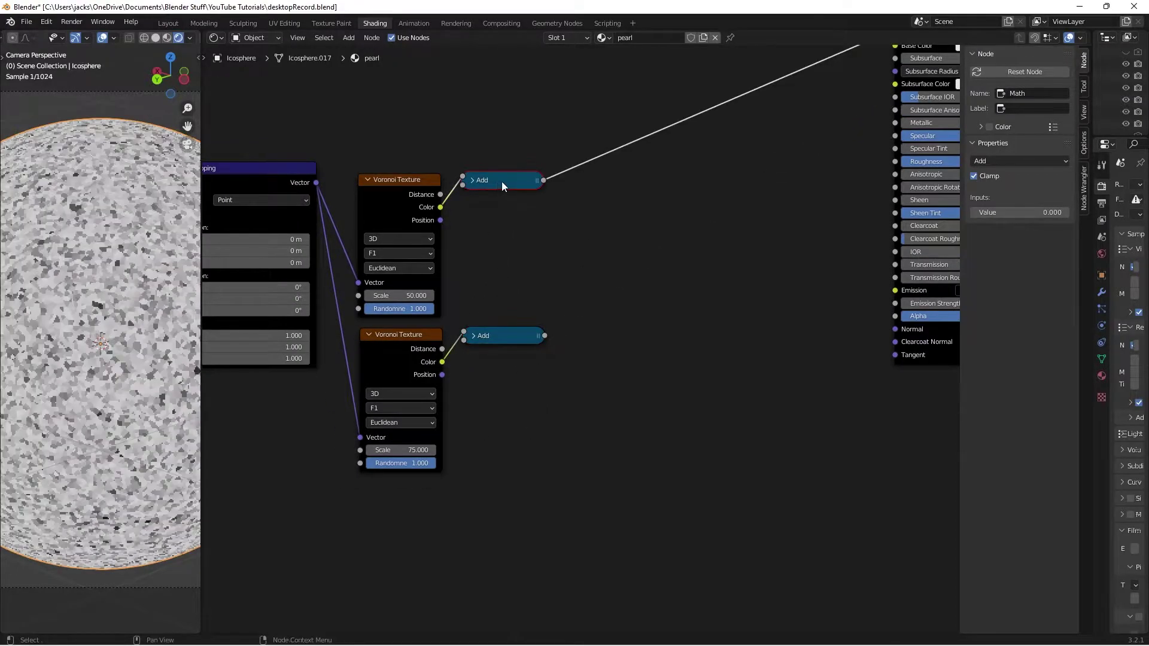
ctrl+shift+click(502, 335)
Move the Texture Coordinate and Mapping nodes lower in the graph.
scroll(521, 272, down, 2)
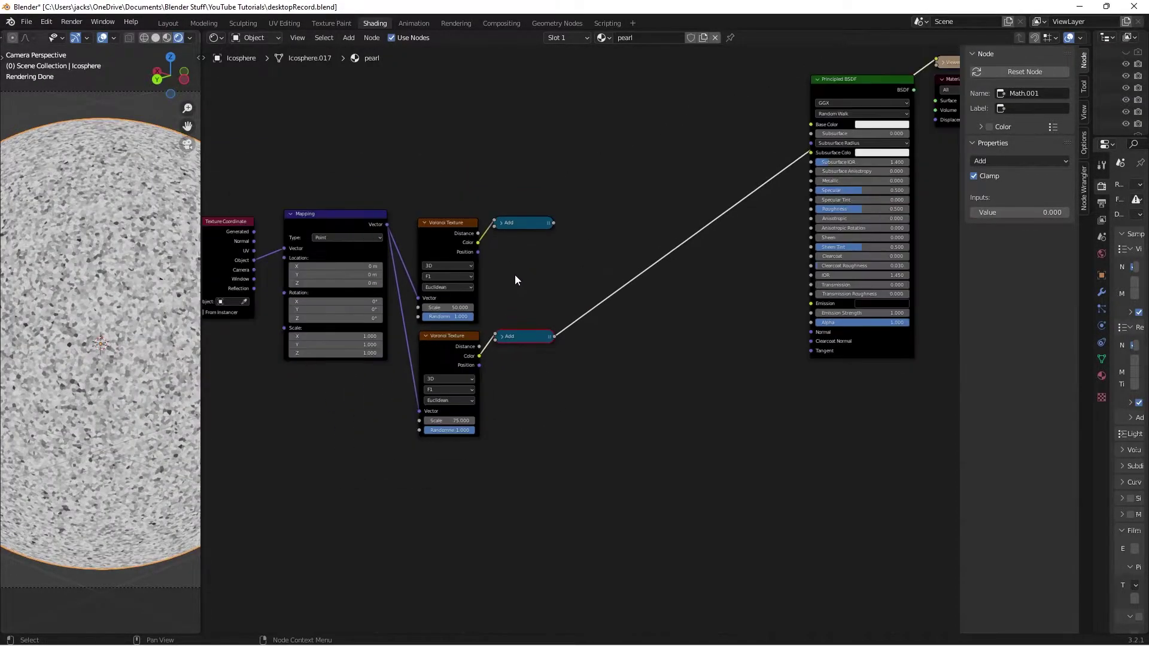
middle_drag(514, 274, 651, 256)
key(b)
drag(399, 177, 488, 246)
drag(491, 201, 484, 274)
click(486, 201)
Reposition the six texture nodes together and save desktopRecord.blend.
scroll(486, 201, down, 2)
middle_drag(374, 184, 438, 238)
drag(431, 199, 733, 468)
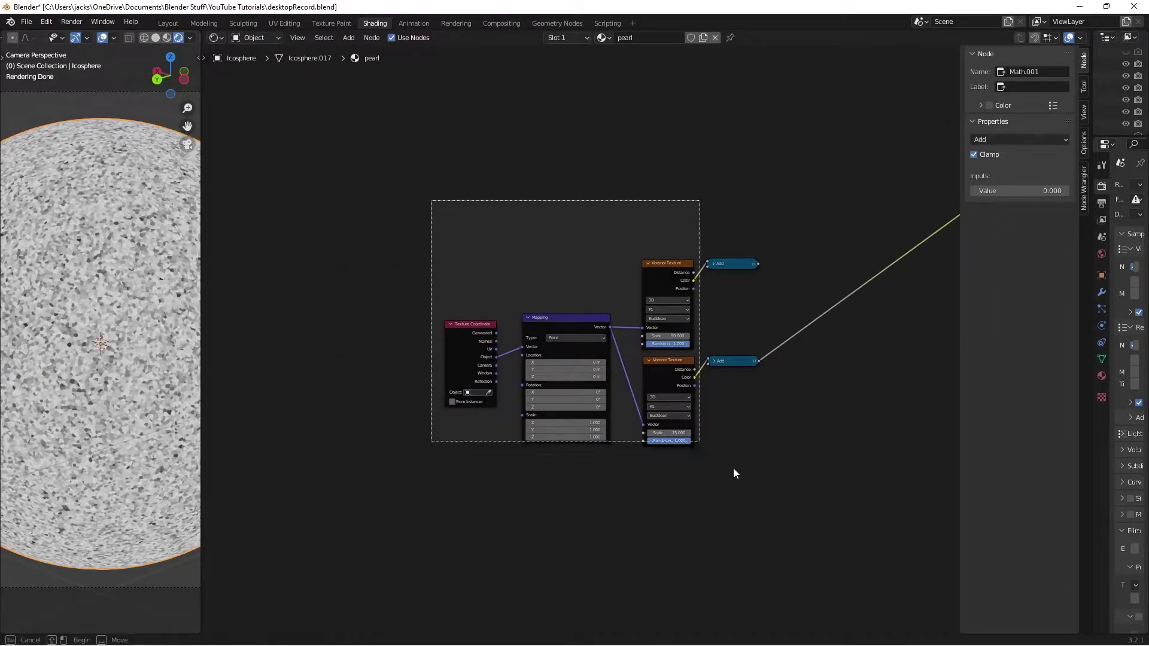
key(g)
click(625, 382)
click(654, 381)
scroll(658, 379, down, 4)
middle_drag(744, 320, 670, 411)
scroll(669, 410, up, 5)
key(ctrl+s)
middle_drag(590, 364, 587, 386)
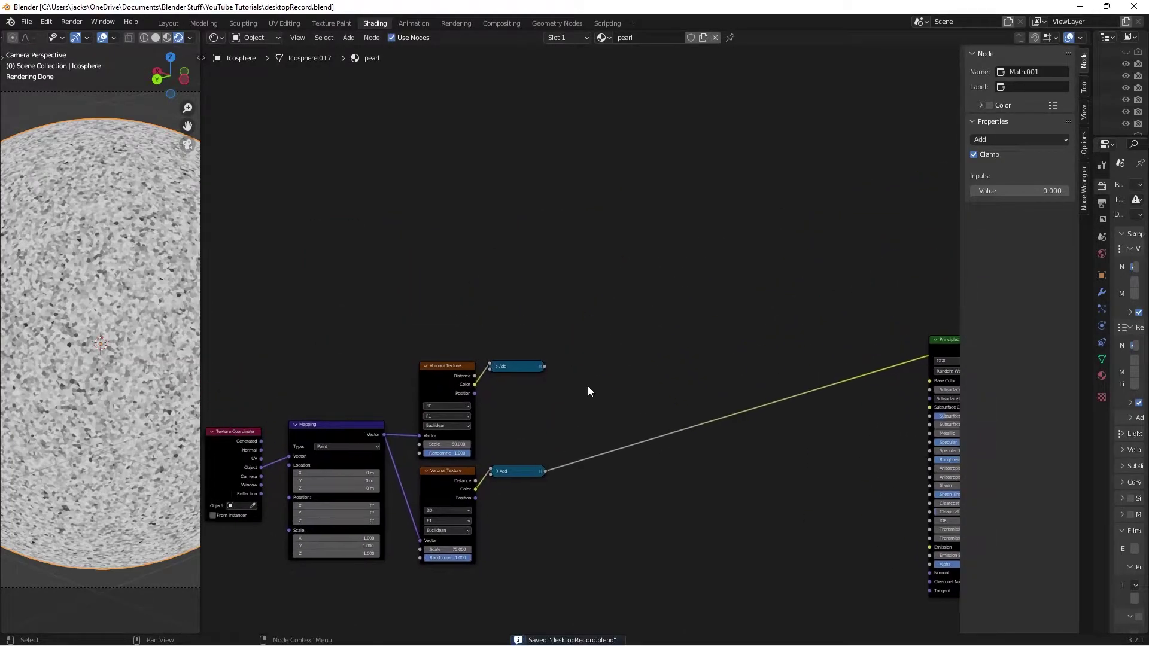
scroll(587, 386, up, 1)
Add a Noise Texture above the Voronoi nodes, fed by the Mapping Vector, and preview it on the sphere.
key(shift+a)
click(597, 386)
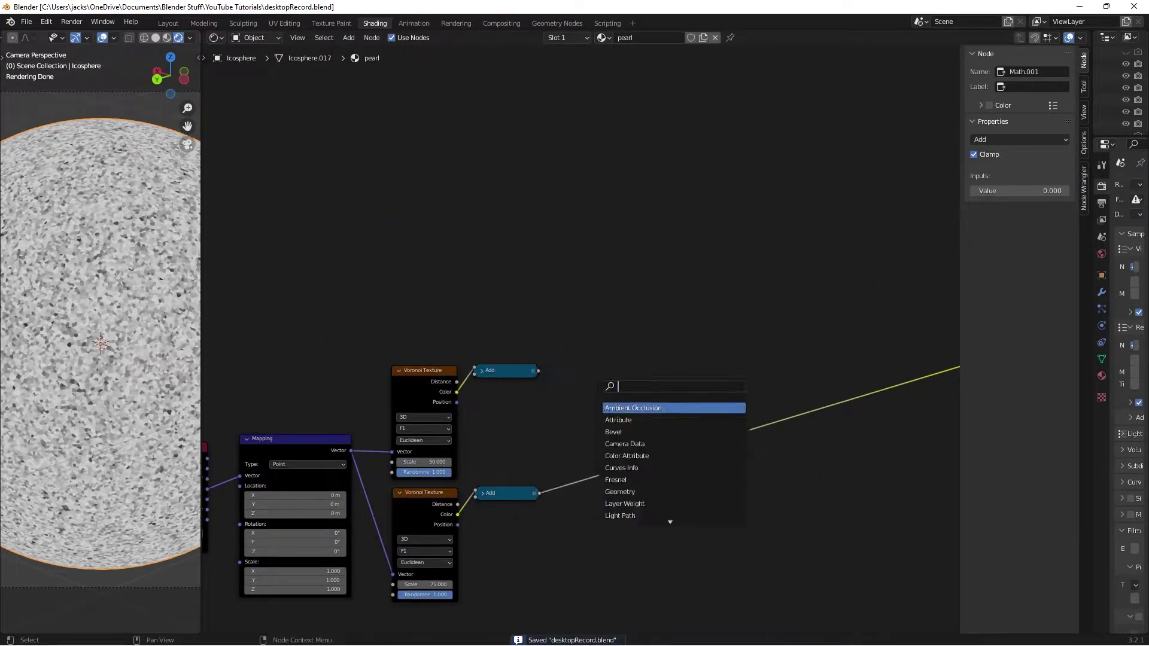
text(noise)
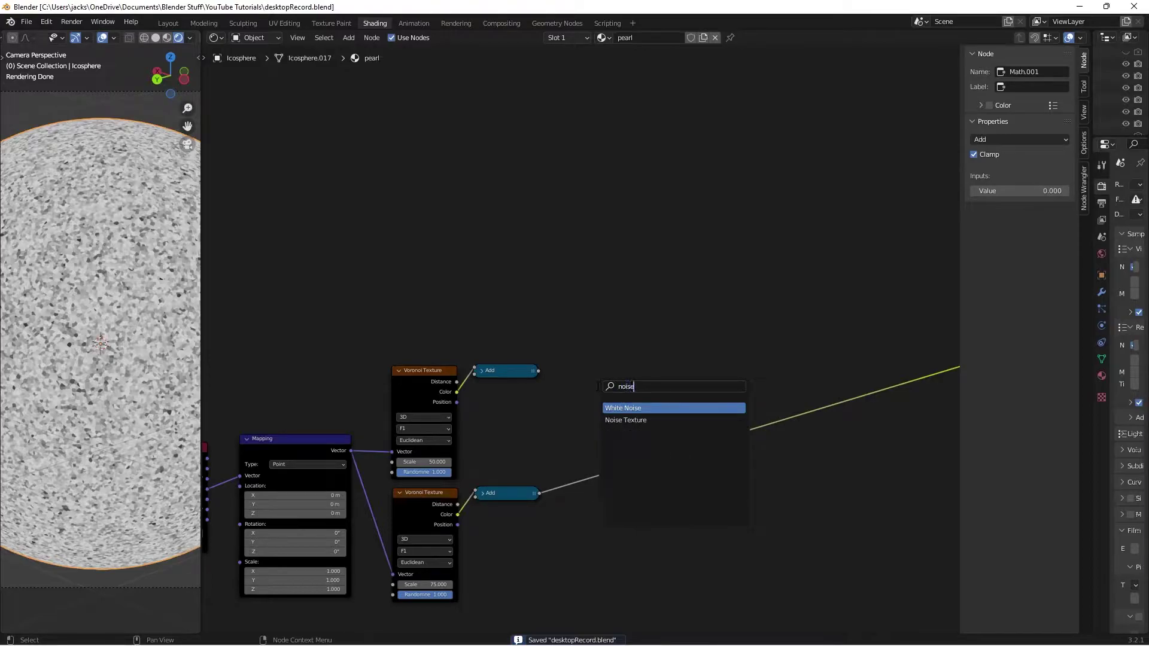
key(Return)
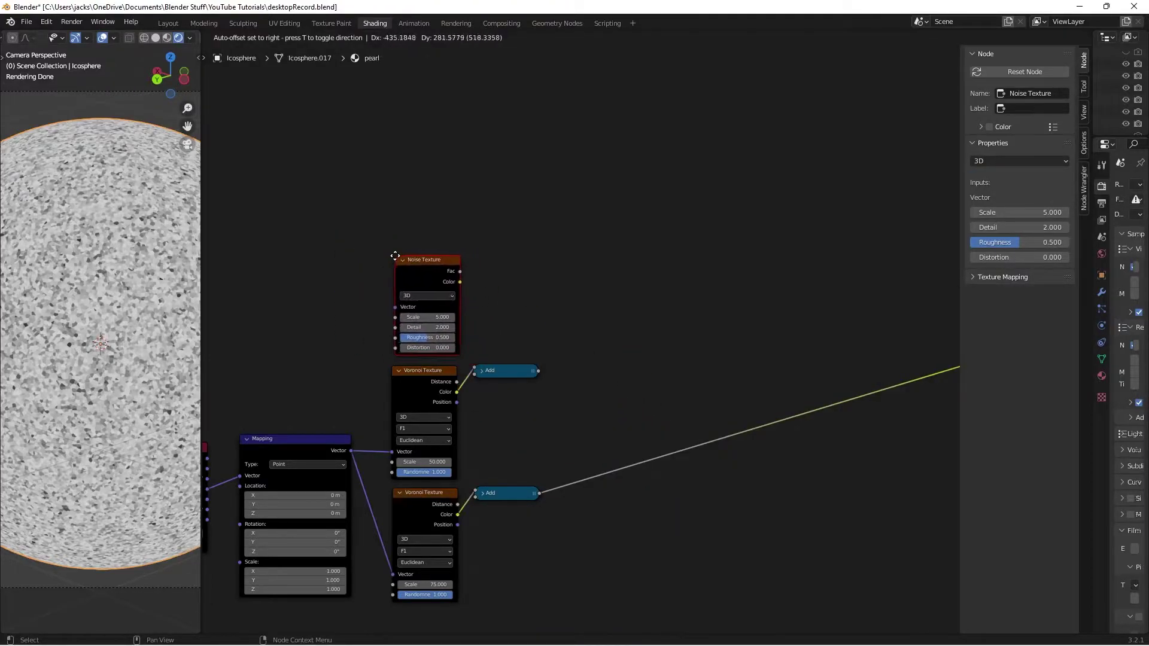
click(392, 256)
drag(351, 451, 417, 274)
ctrl+shift+click(416, 273)
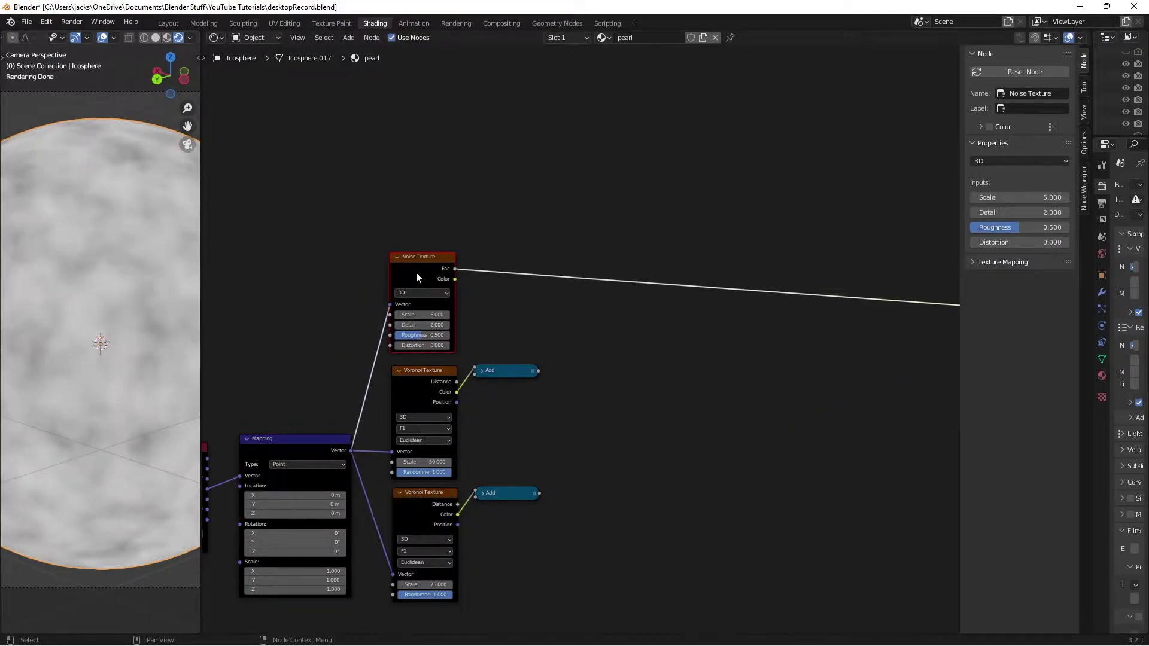
middle_drag(564, 297, 521, 350)
scroll(175, 318, down, 2)
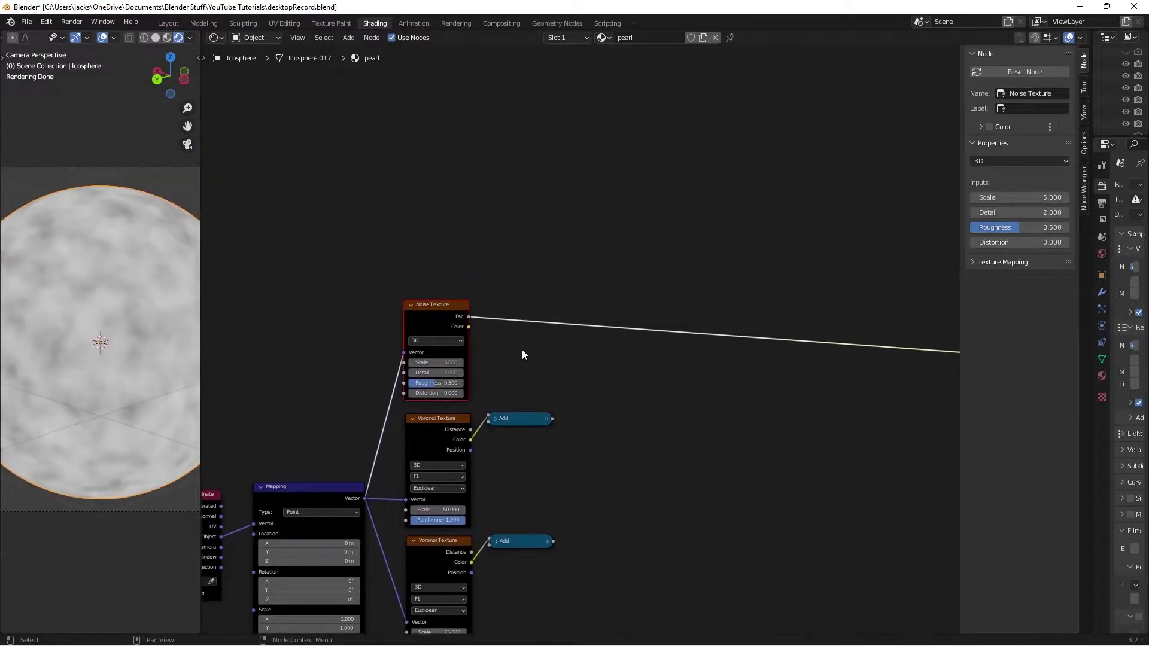
Insert a Map Range node into the Noise Texture's Fac link.
key(shift+a)
click(562, 352)
text(range)
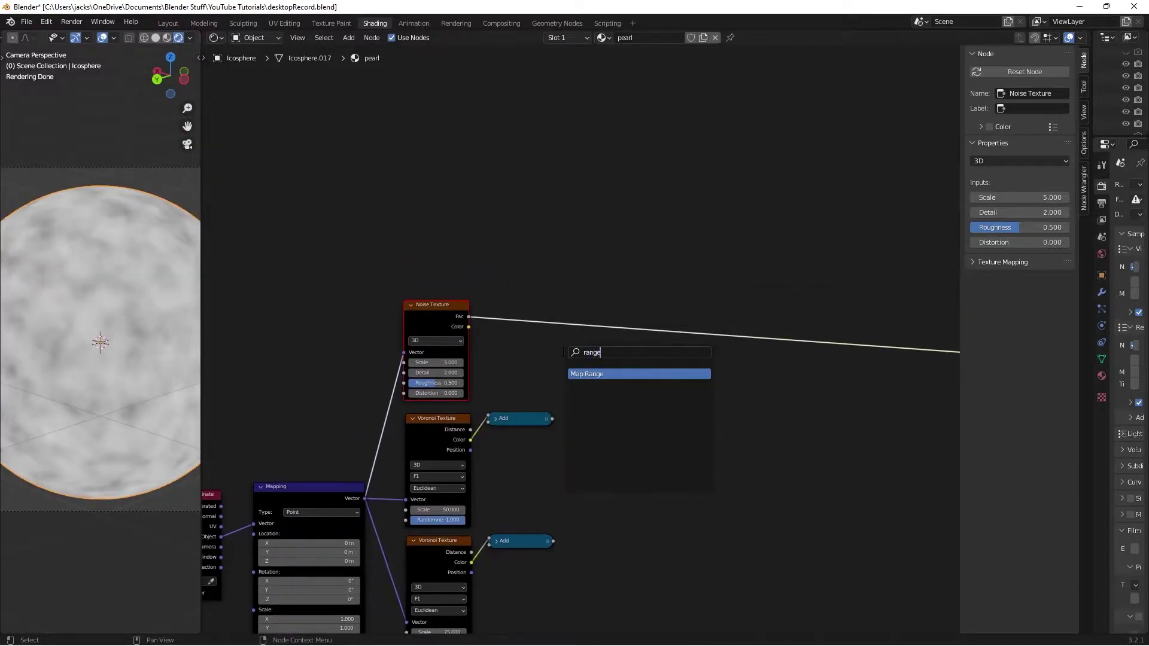
key(Return)
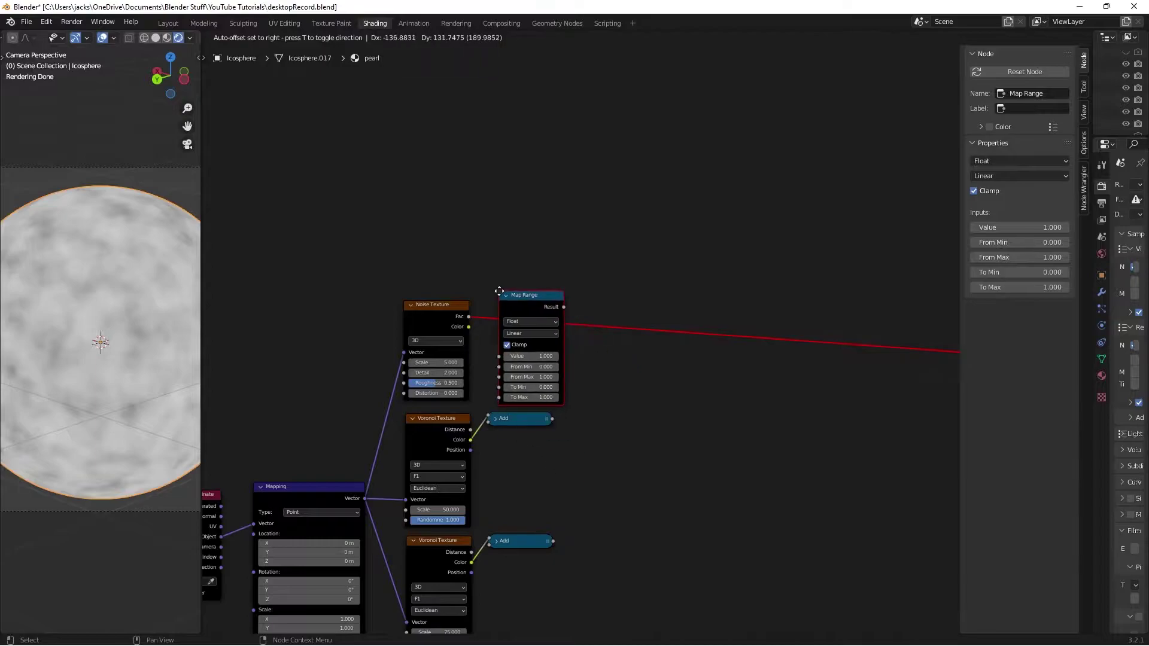
click(510, 291)
scroll(682, 393, up, 2)
scroll(654, 402, up, 4)
middle_drag(676, 344, 662, 366)
scroll(660, 364, up, 1)
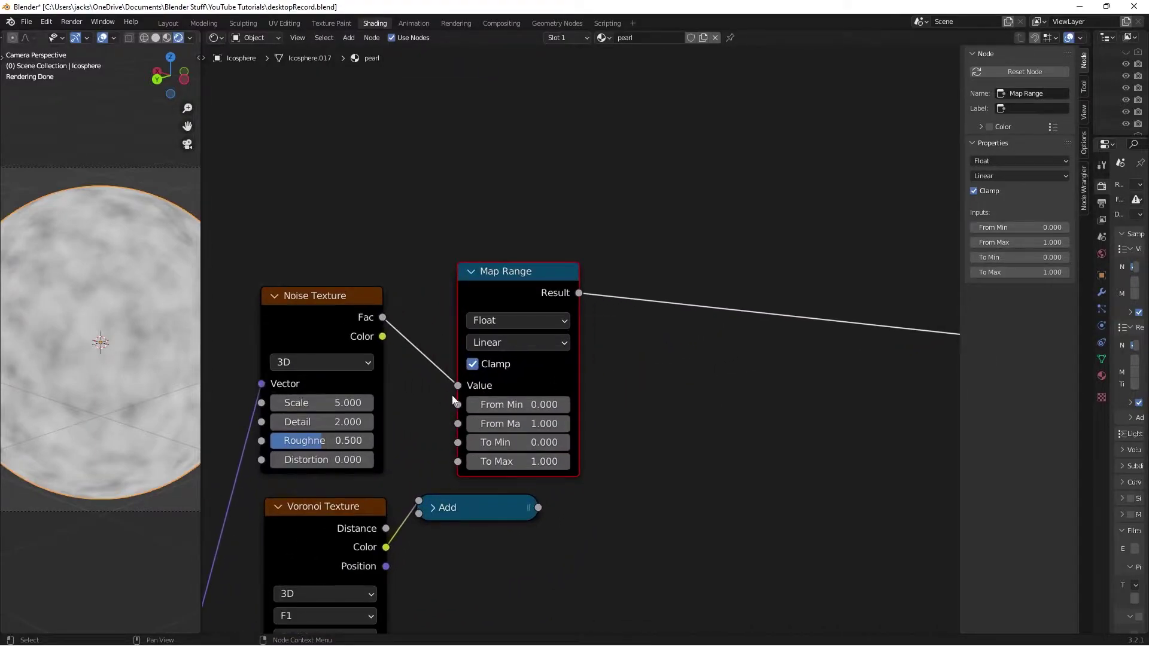
Set the Noise Texture to Scale 10 and Detail 8, and move Map Range closer to it.
click(363, 407)
text(10)
key(Return)
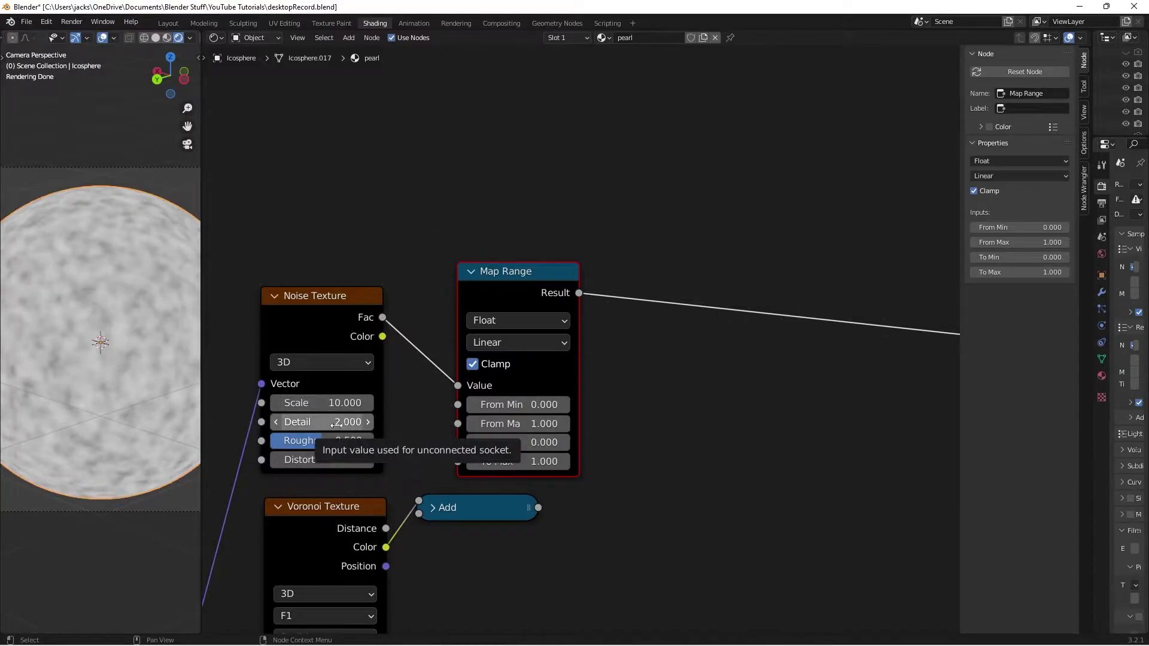
click(336, 422)
text(8)
key(Return)
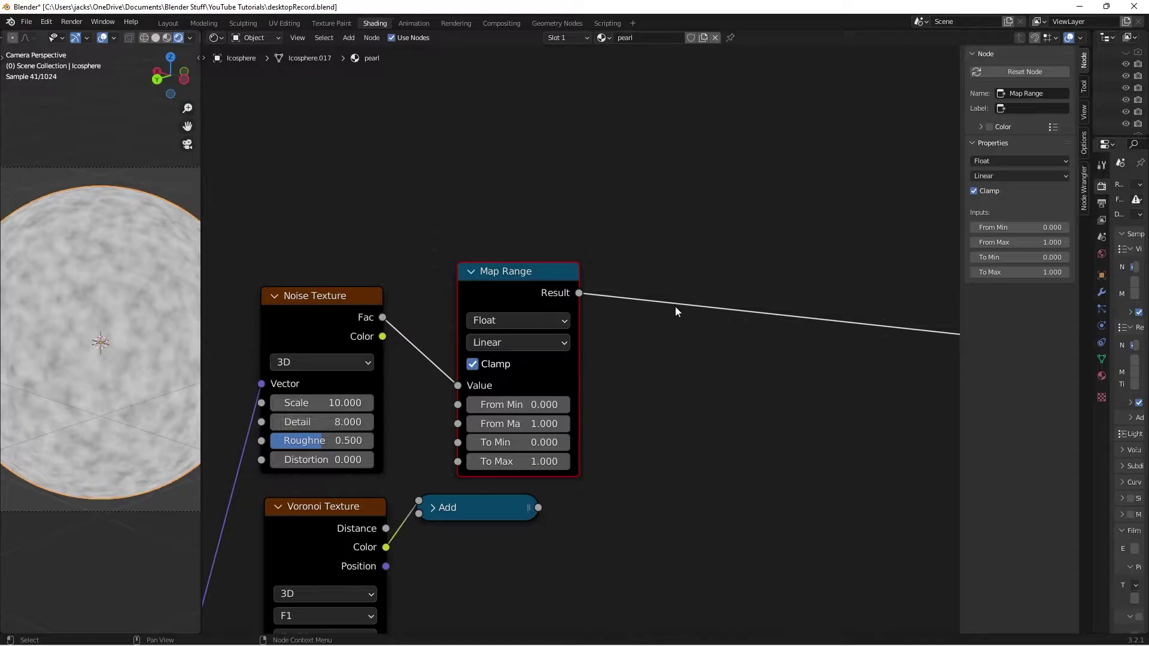
drag(543, 369, 496, 365)
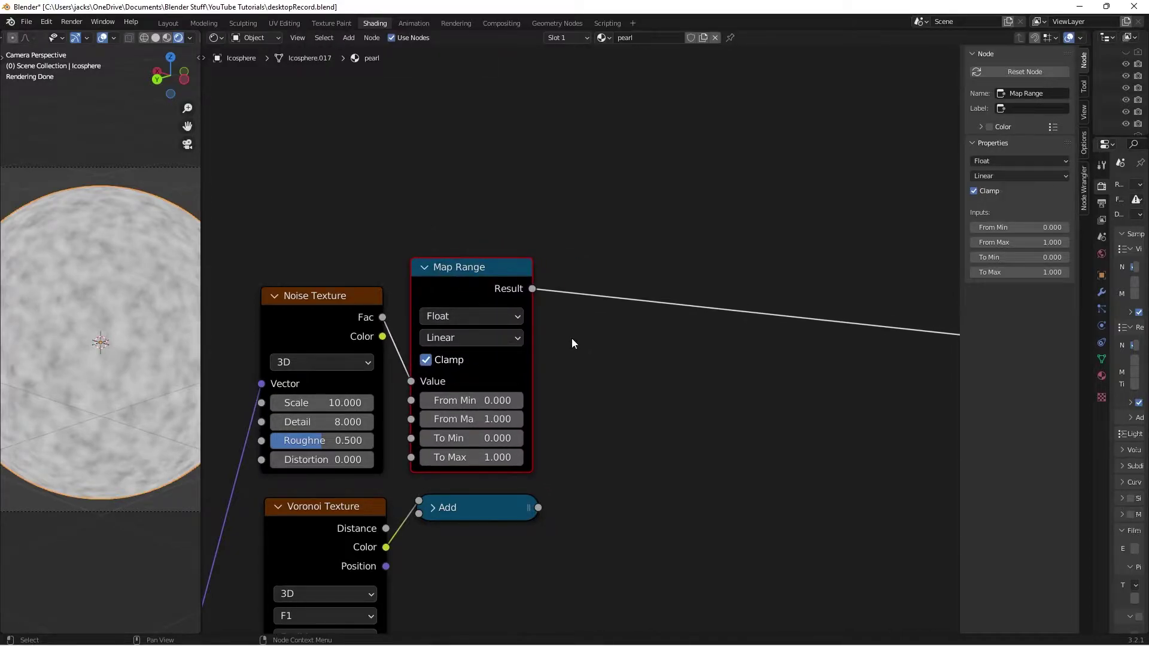
scroll(652, 339, up, 2)
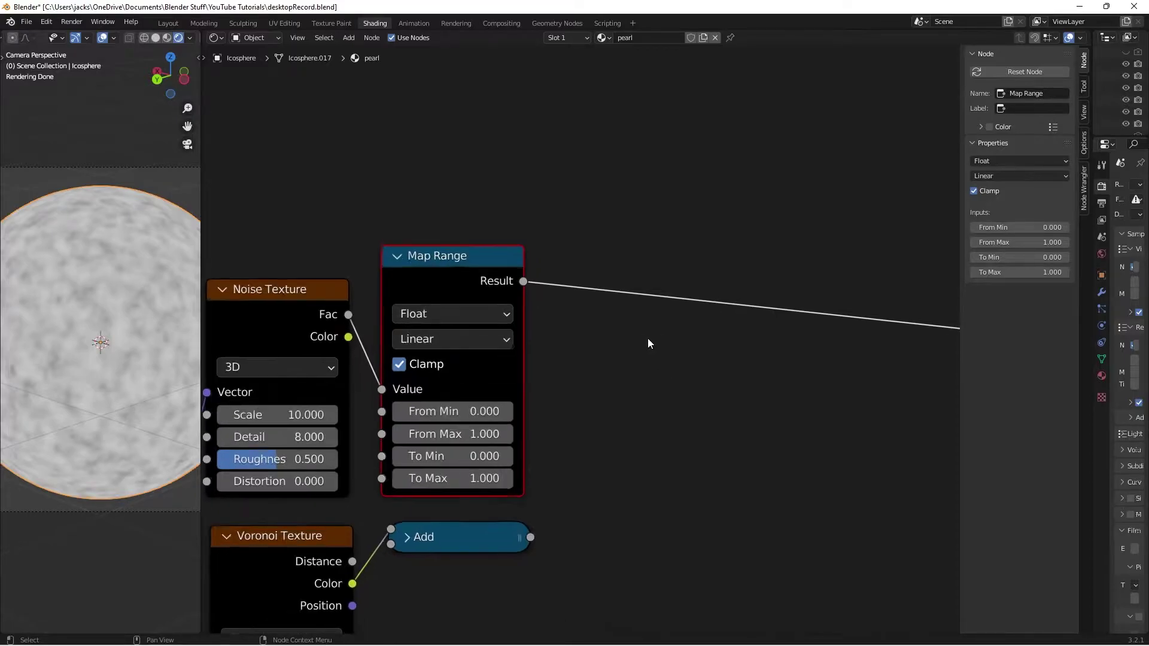
Set the Map Range From Min to 0.35 and From Max to 0.65.
click(450, 413)
text(.25)
key(Return)
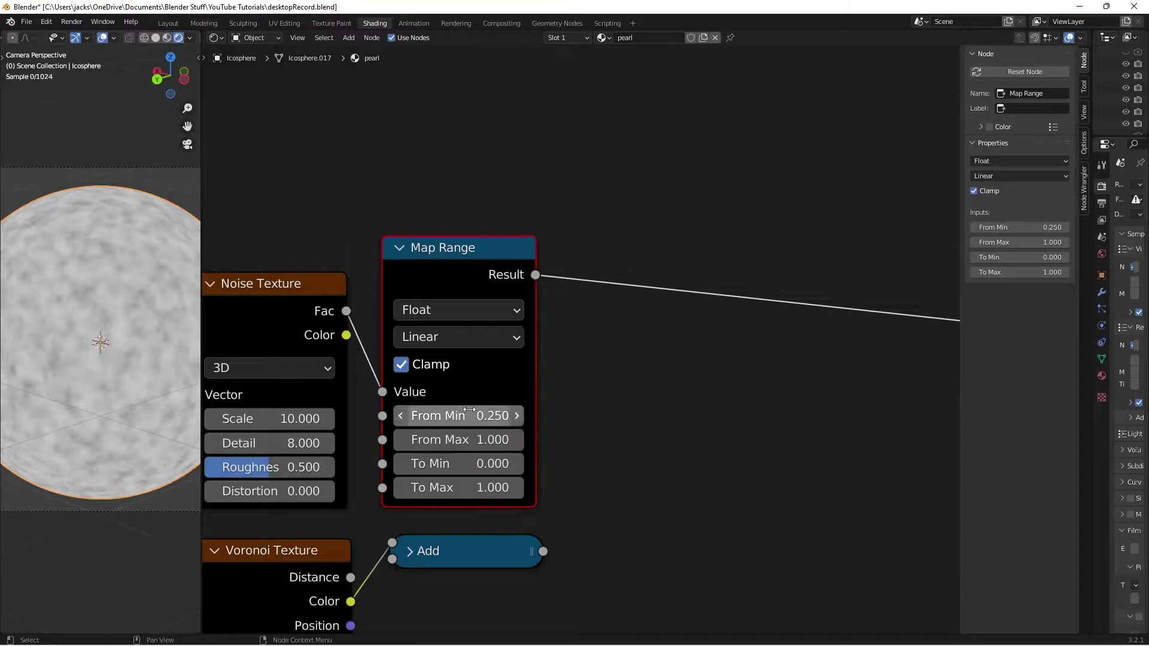
click(469, 409)
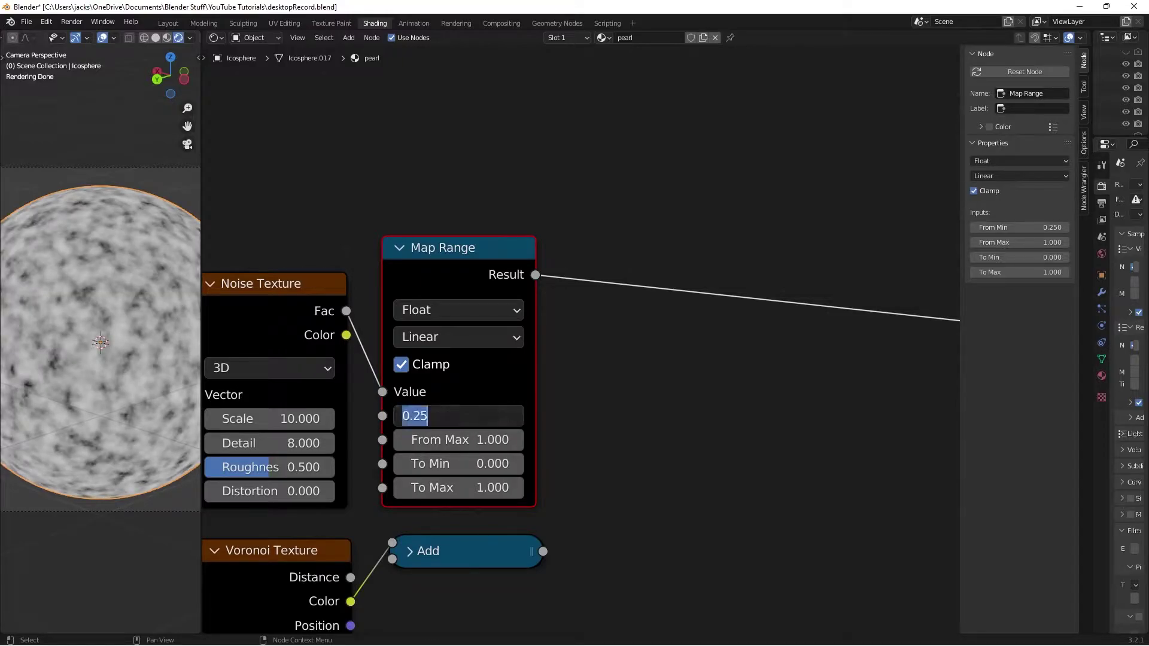
text(.35)
key(Return)
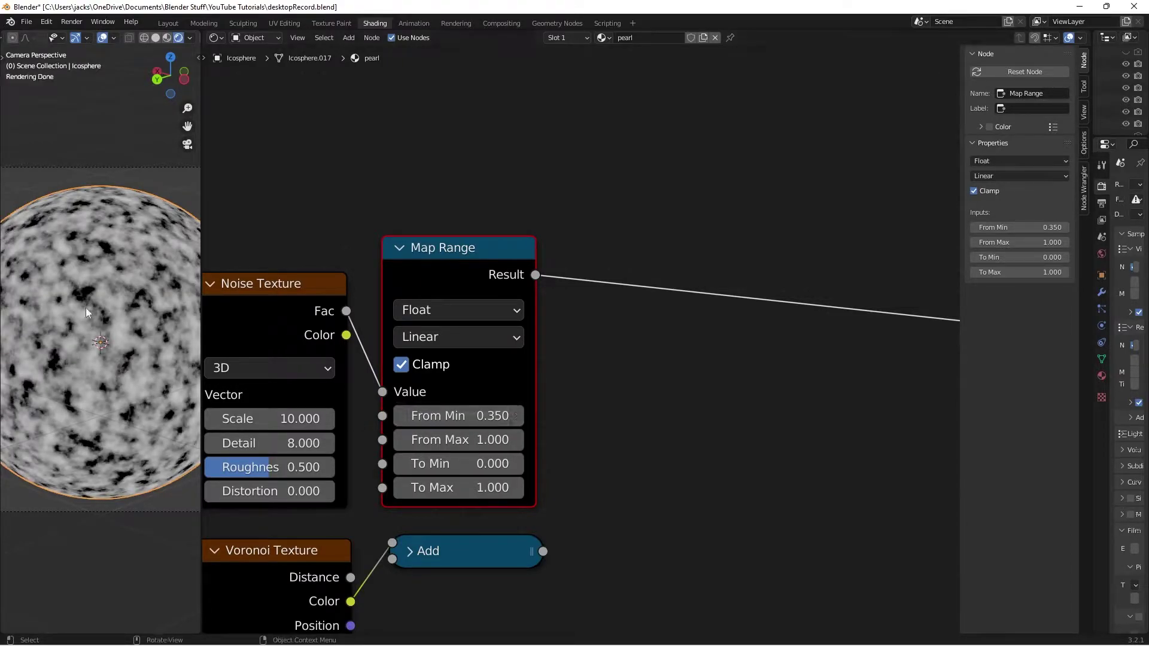
click(477, 444)
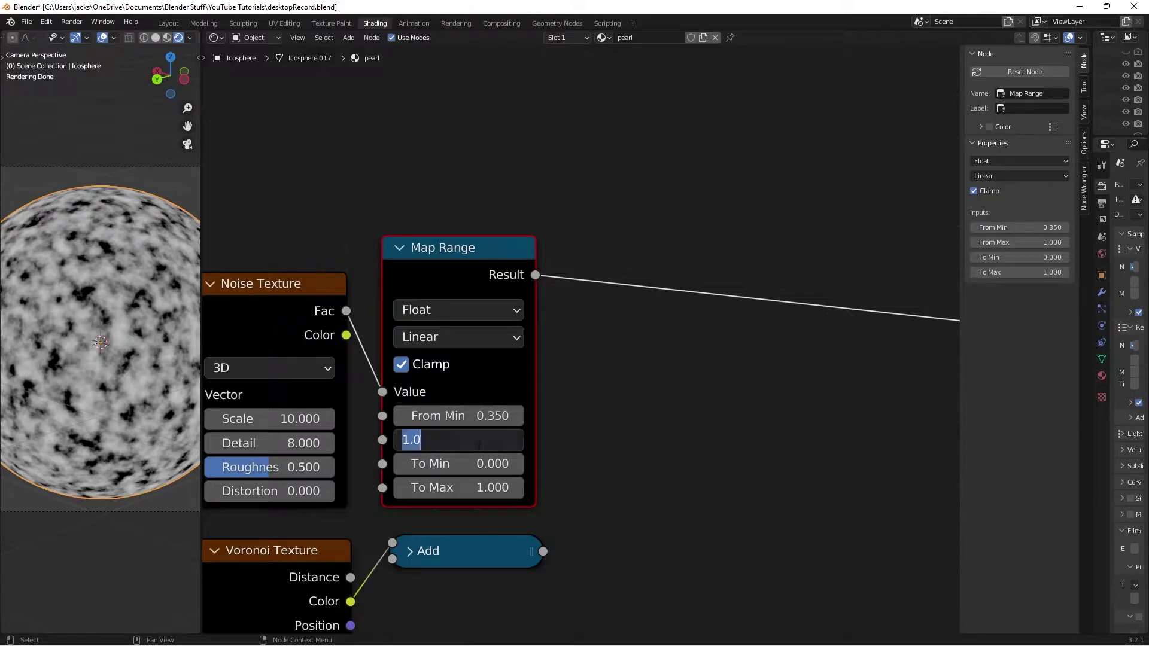
text(.65)
key(Return)
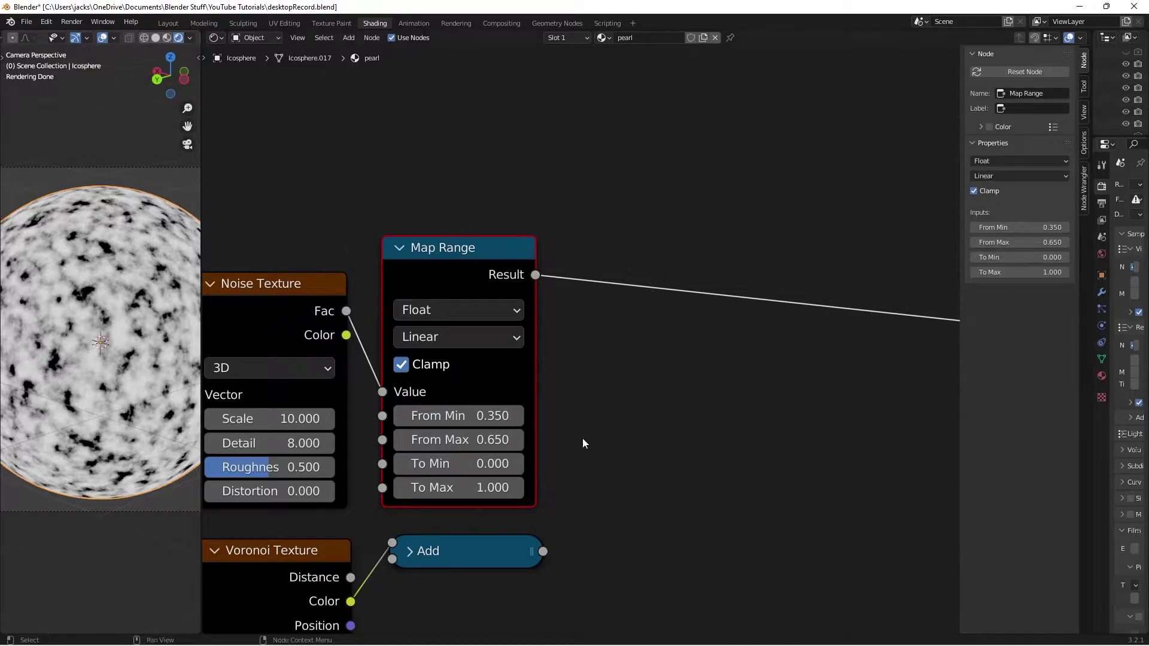
Add a Mix node from the search and place it below the Map Range node.
middle_drag(641, 382, 594, 333)
click(696, 408)
scroll(695, 408, down, 2)
key(shift+a)
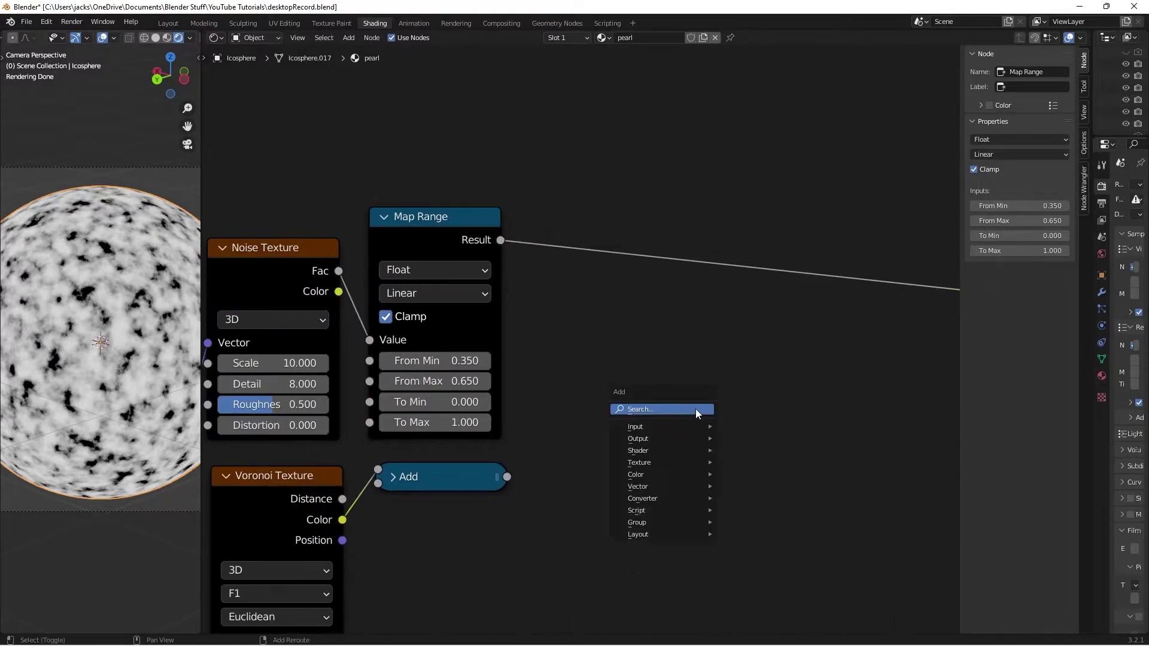
click(695, 409)
text(mix)
key(Return)
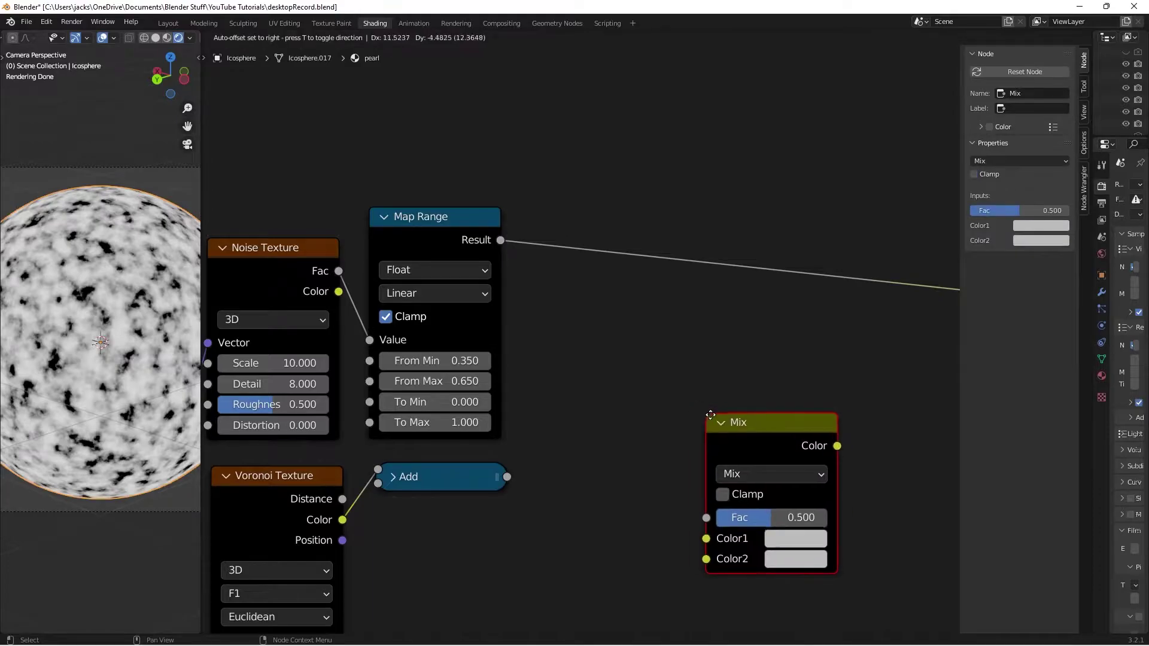
click(628, 435)
scroll(625, 432, down, 1)
scroll(624, 429, down, 2)
drag(679, 277, 676, 312)
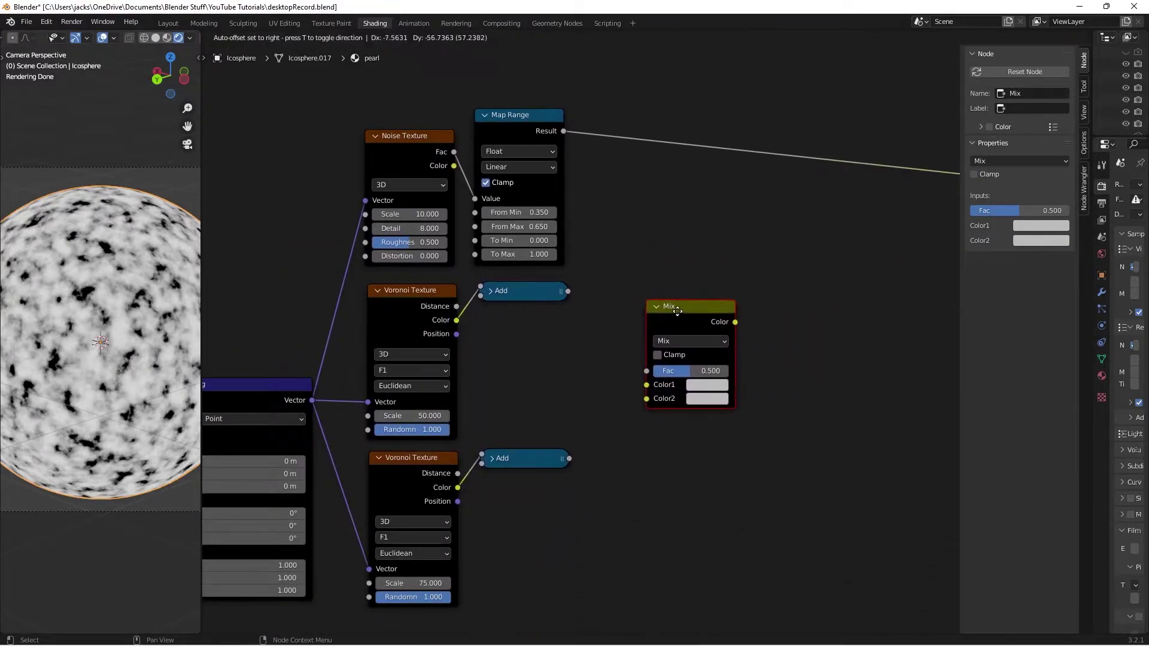
Link both Voronoi Add outputs to Color1/Color2 and Map Range Result to Fac, previewing the mix.
drag(567, 290, 647, 388)
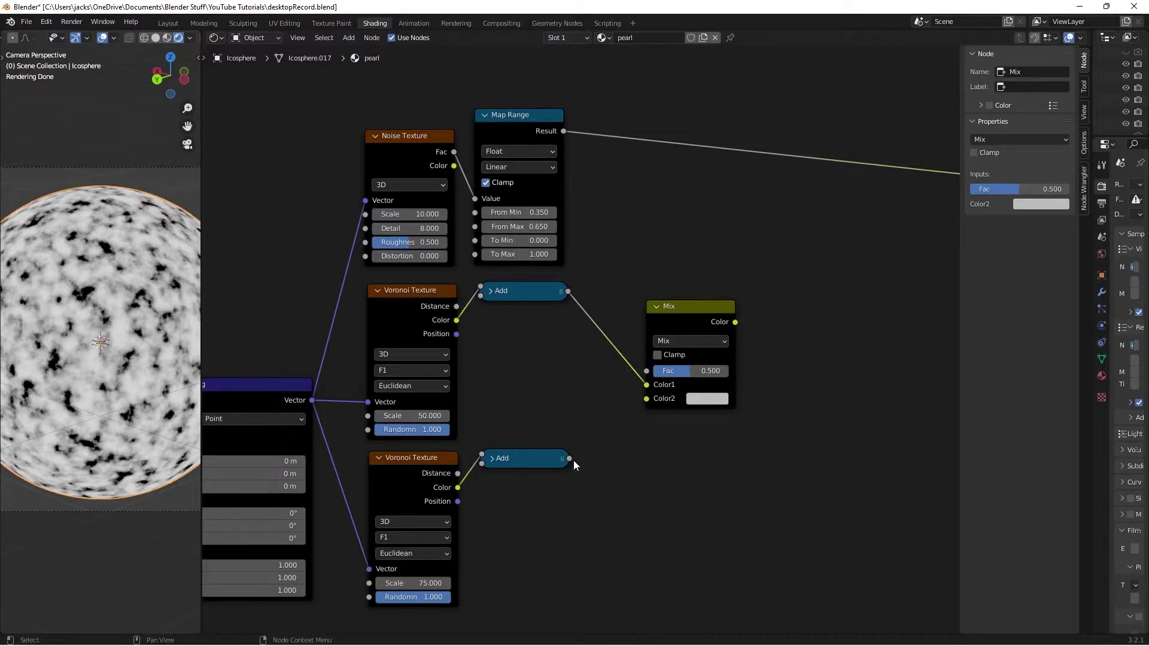
drag(573, 461, 649, 400)
mouse_move(676, 314)
mouse_down()
mouse_move(674, 306)
mouse_move(678, 328)
mouse_up()
click(682, 273)
middle_drag(706, 280, 653, 241)
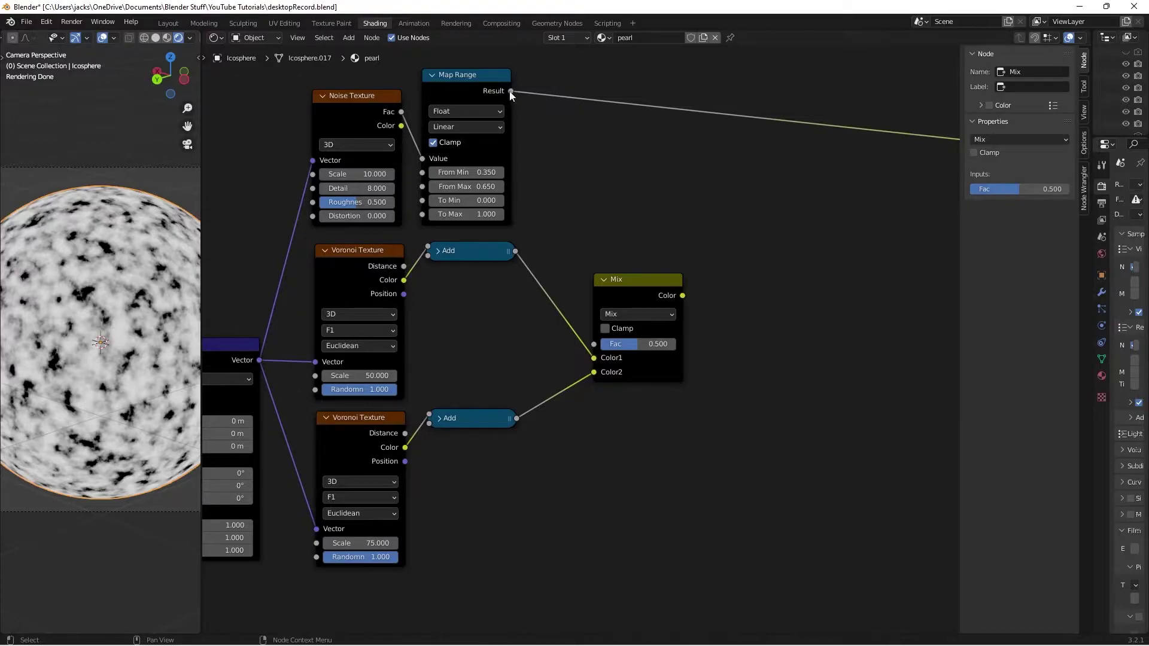
drag(511, 92, 598, 346)
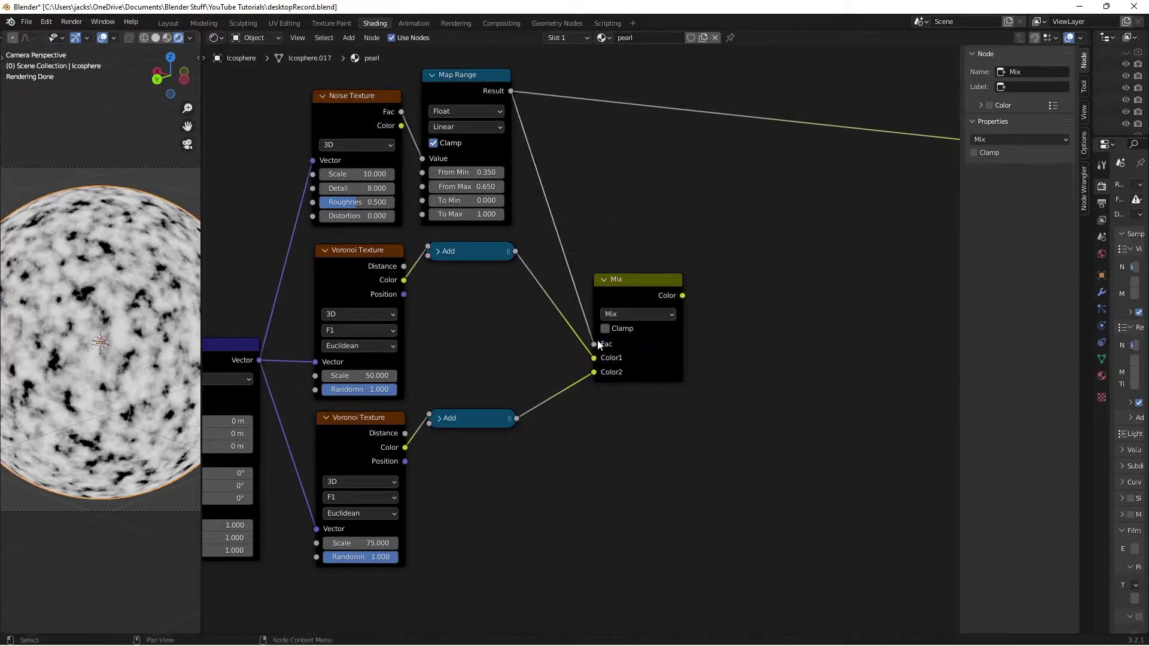
ctrl+shift+click(634, 296)
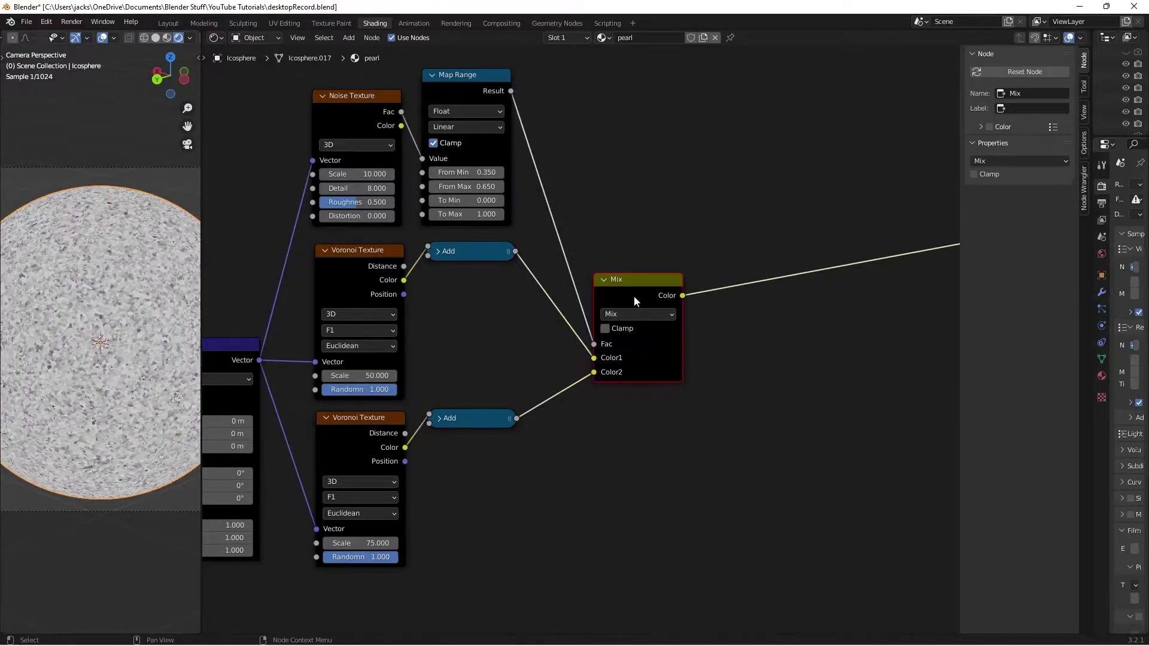
scroll(146, 351, up, 2)
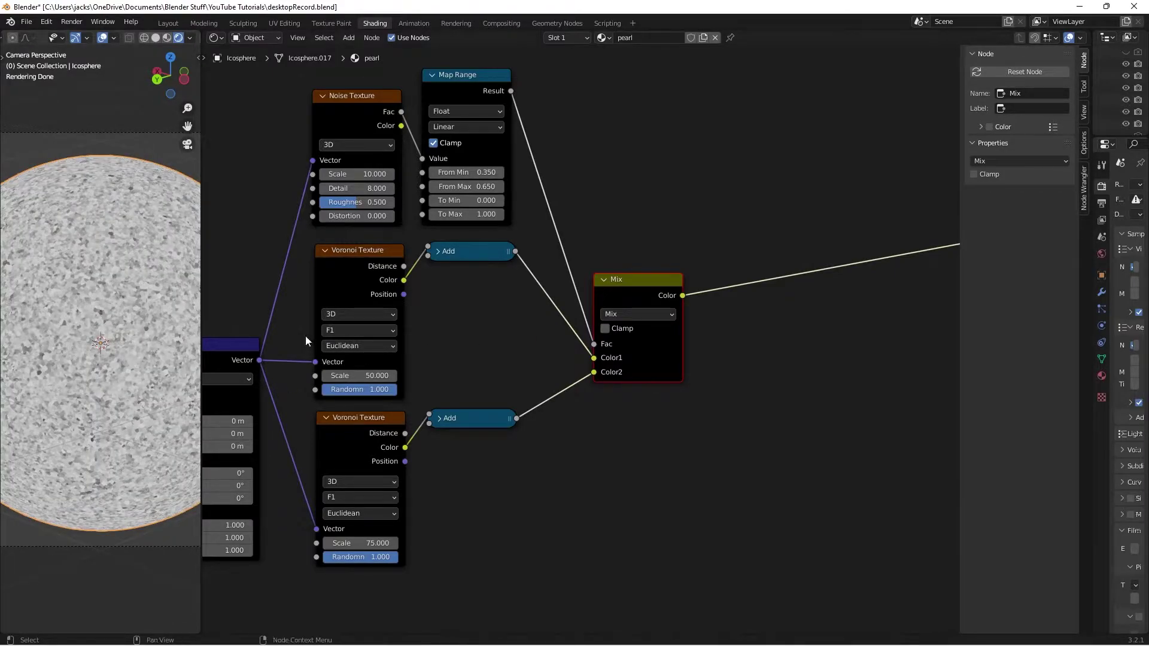
scroll(694, 242, down, 2)
middle_drag(848, 459, 729, 473)
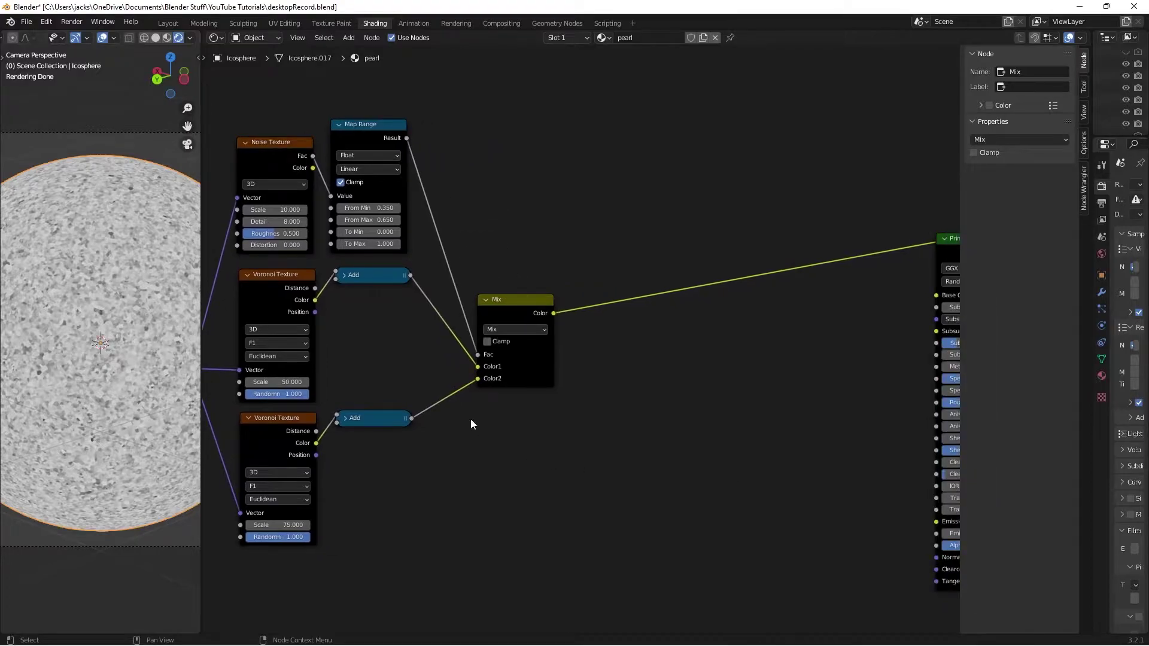
Enable Clamp on the Mix node and save the blend file.
click(493, 340)
drag(511, 306, 490, 321)
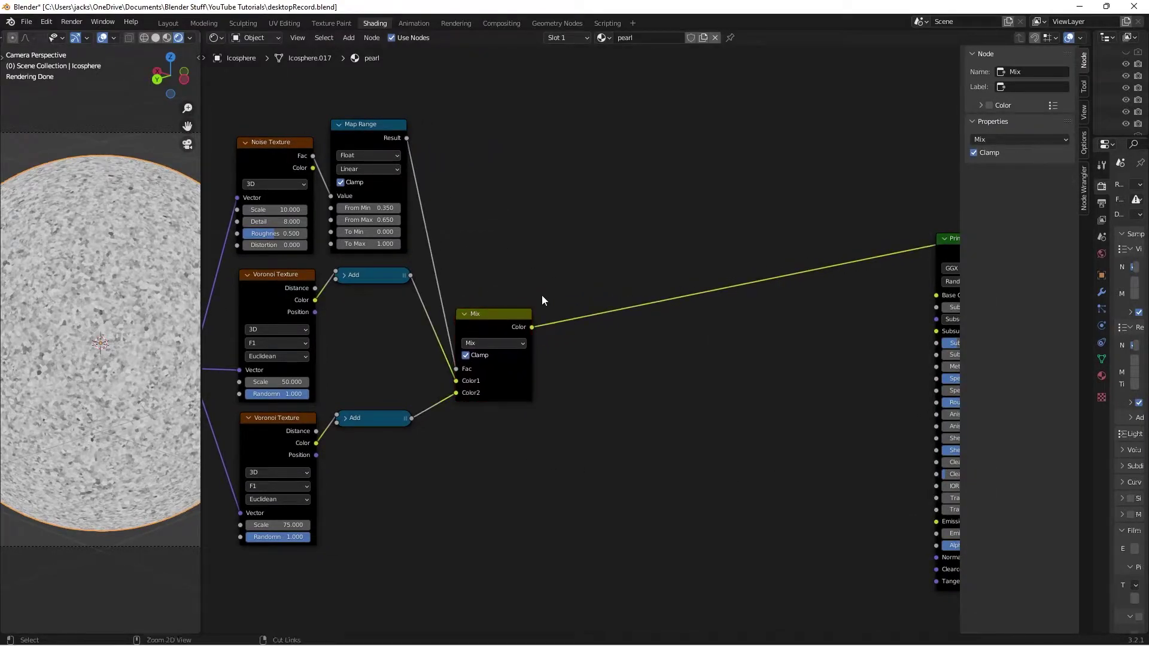
key(ctrl+s)
middle_drag(756, 414, 737, 408)
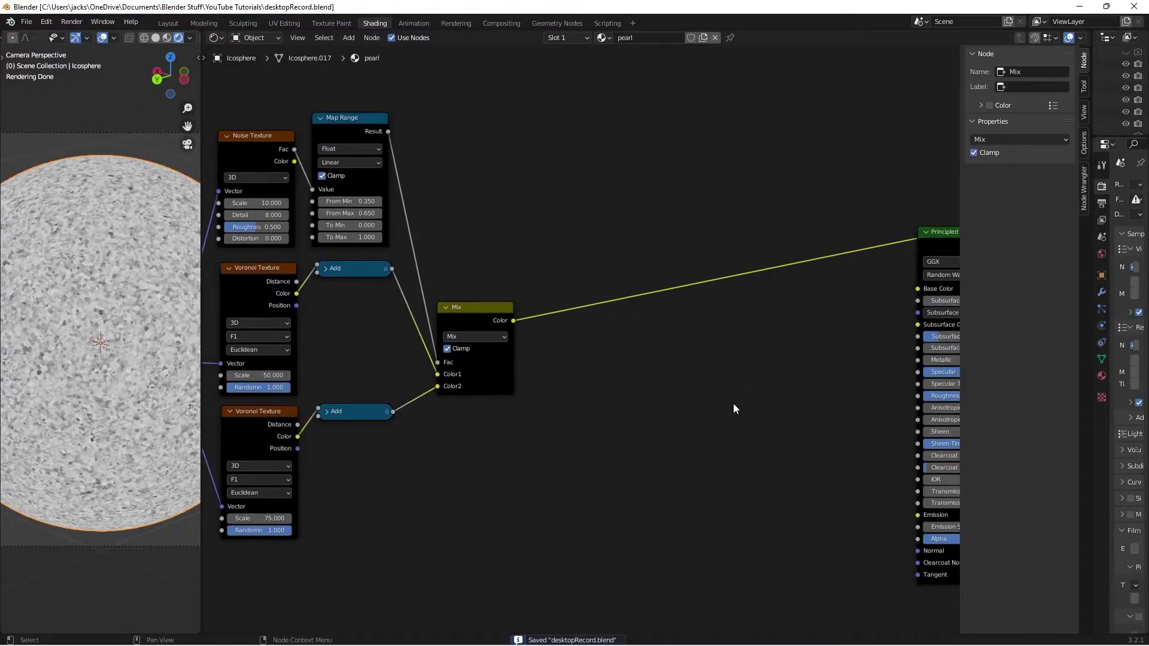
scroll(733, 404, up, 1)
middle_drag(815, 390, 758, 394)
scroll(703, 395, up, 1)
Add a Bump node and feed the Mix Color into its Height input.
scroll(701, 396, up, 1)
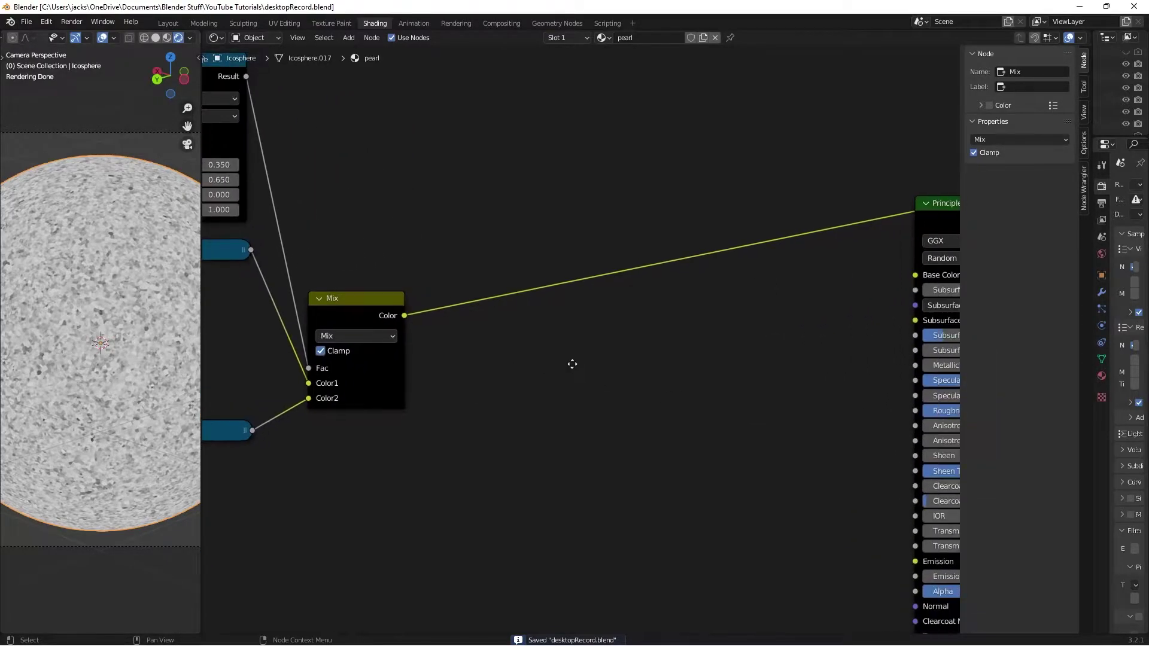
key(shift+a)
click(572, 363)
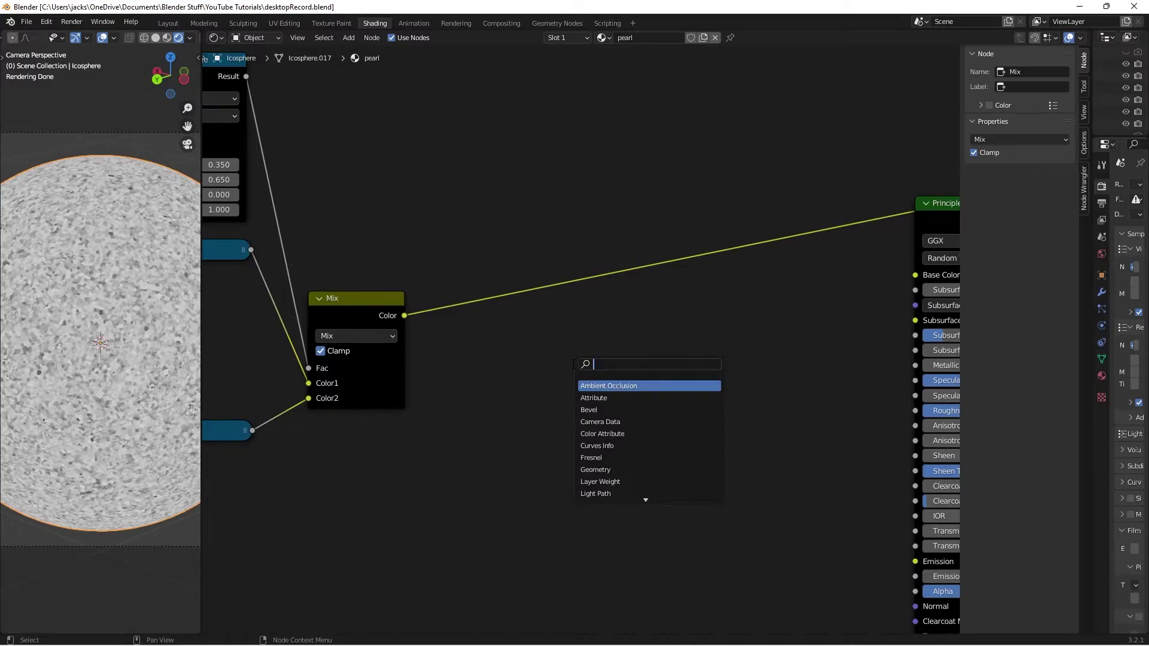
text(bump)
key(Return)
click(655, 457)
scroll(669, 409, down, 3)
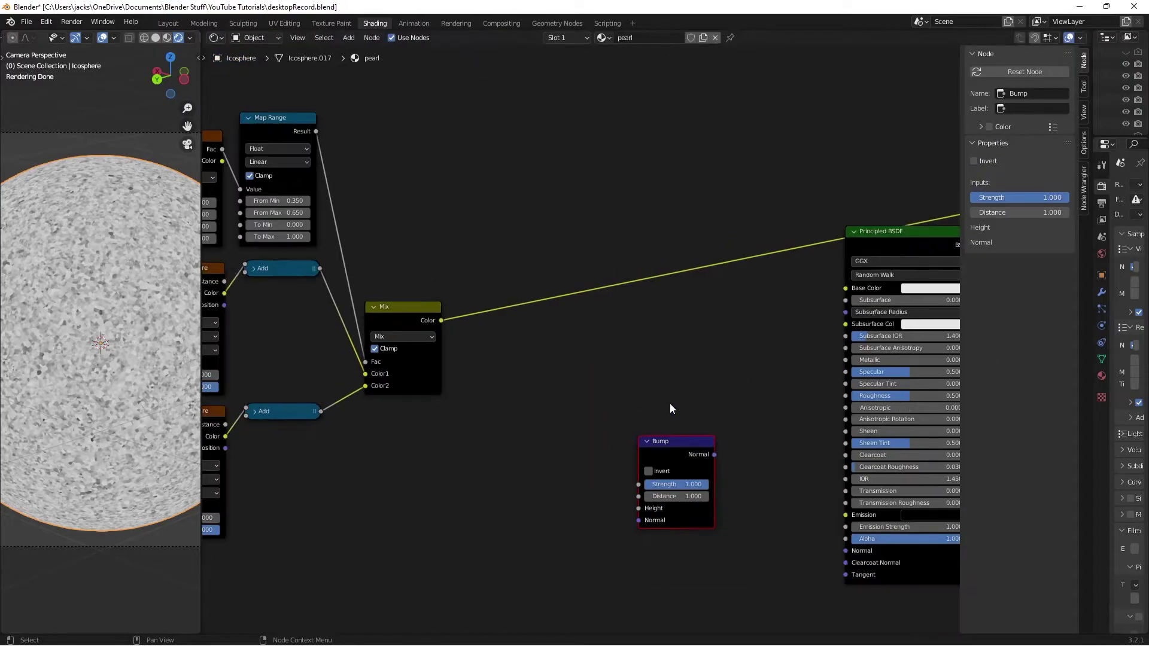
middle_drag(670, 405, 635, 359)
drag(399, 266, 598, 455)
drag(626, 393, 643, 441)
click(643, 441)
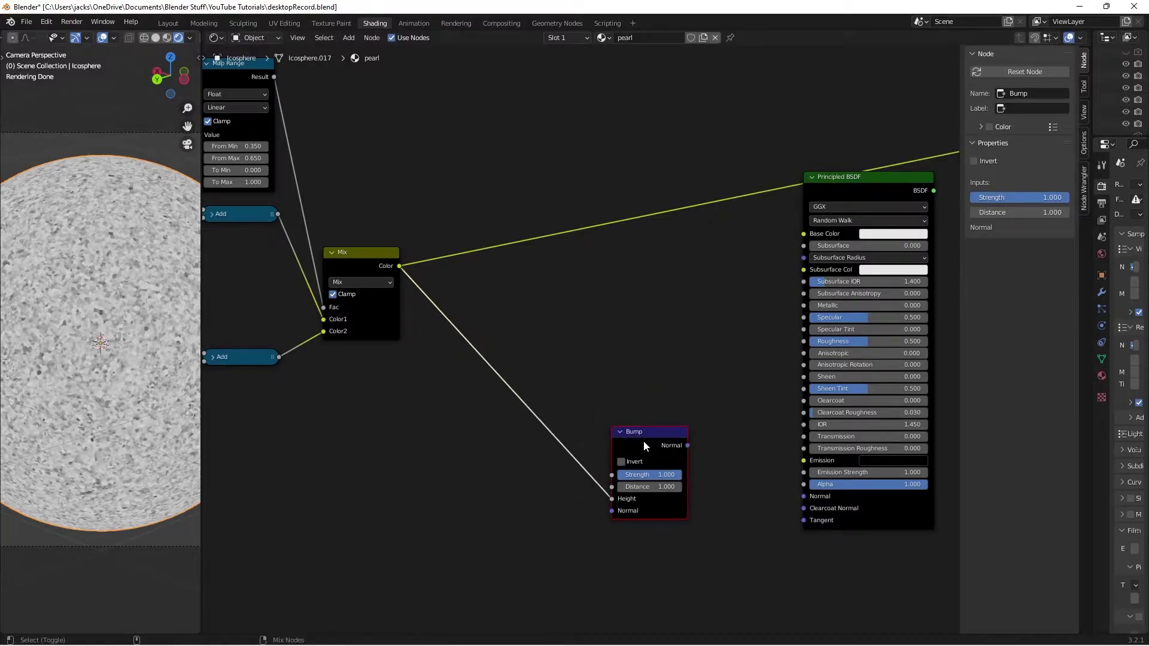
Preview the Bump normal on the sphere and set its Strength to 0.025.
ctrl+shift+click(643, 440)
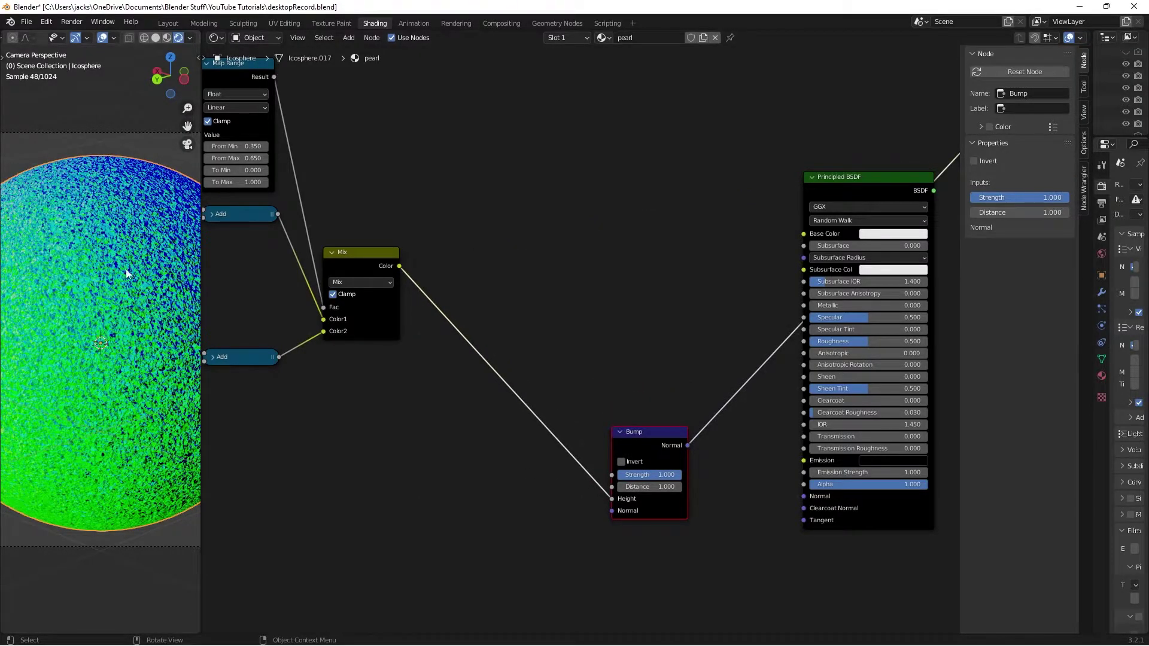
middle_drag(598, 360, 543, 324)
click(555, 337)
scroll(543, 324, up, 3)
click(549, 430)
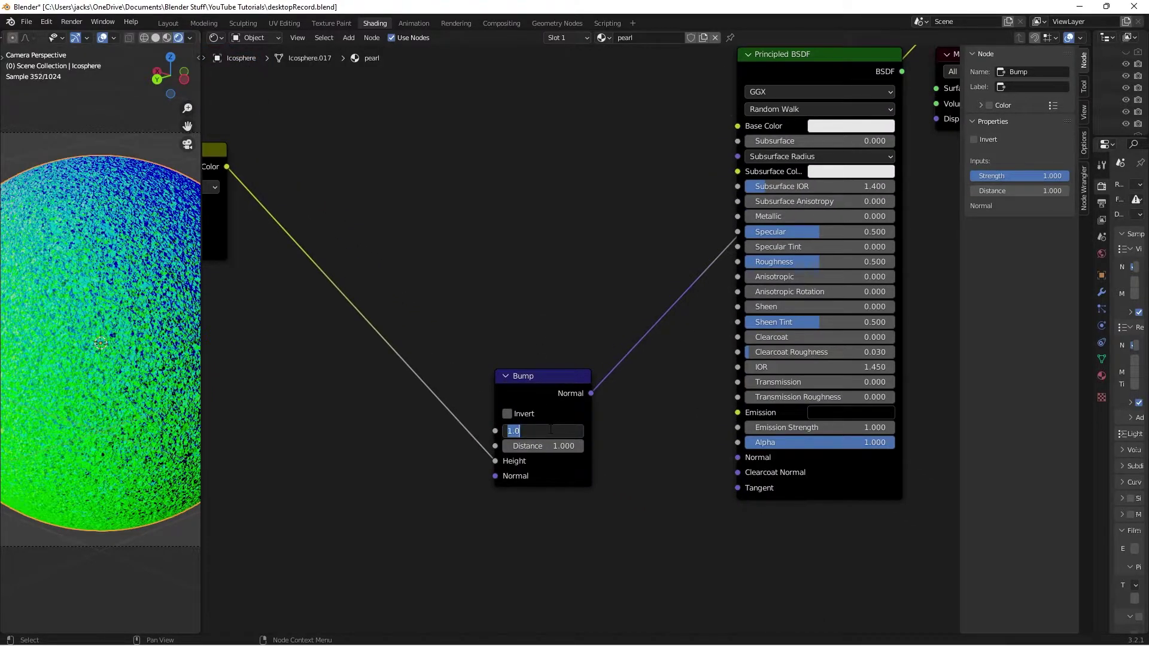
text(0.025)
key(Return)
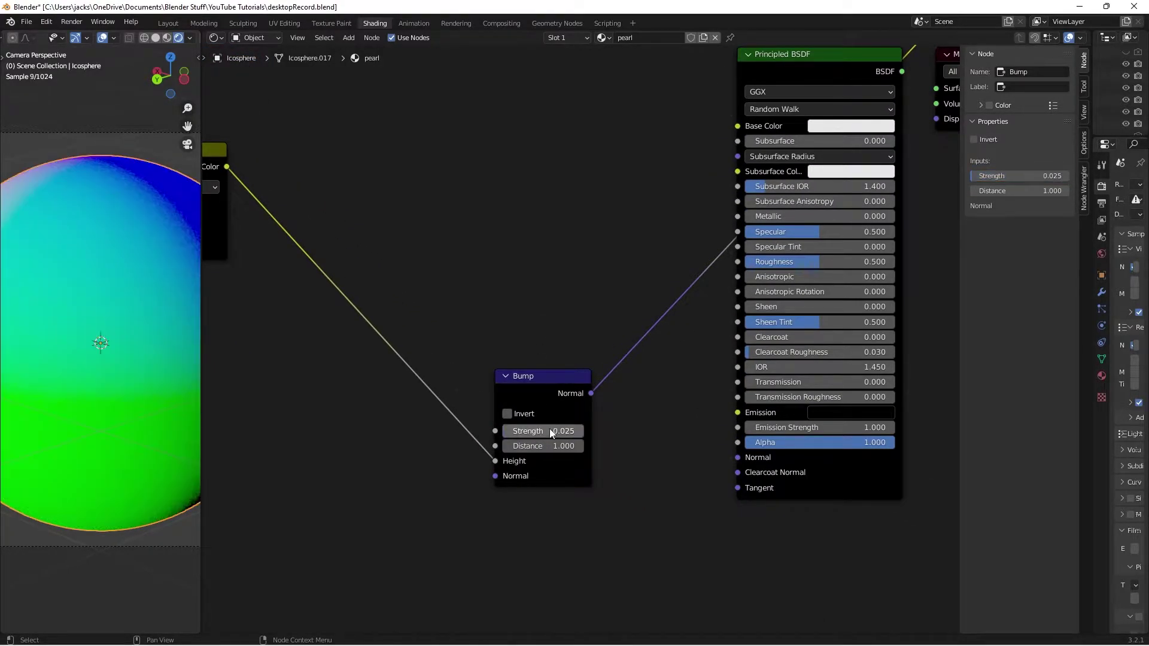
Insert a new Map Range node into the link between Mix Color and Bump Height.
middle_drag(467, 241, 535, 242)
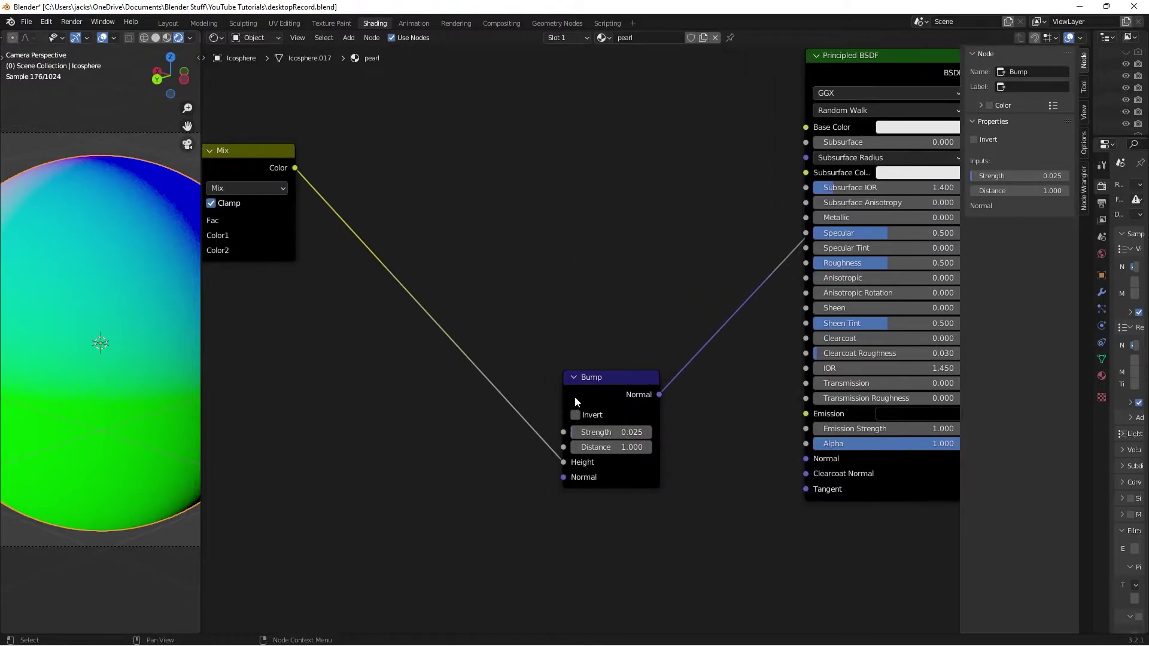
drag(604, 396, 621, 415)
middle_drag(446, 250, 482, 244)
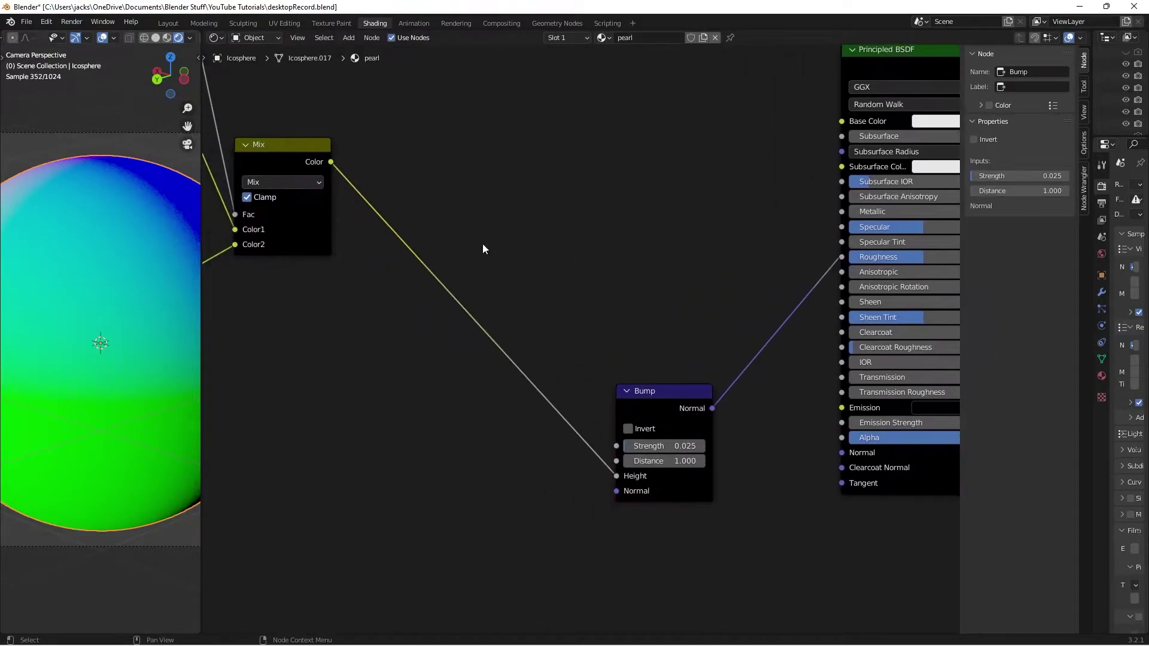
click(262, 143)
scroll(575, 259, down, 3)
key(shift+a)
click(580, 264)
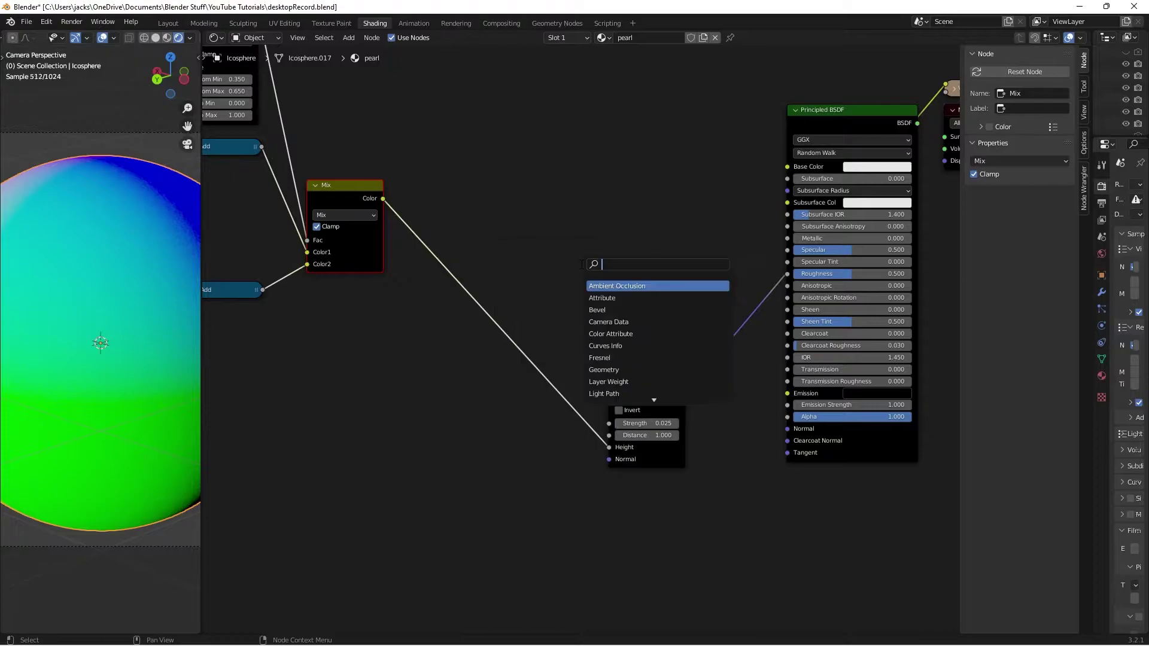
text(range)
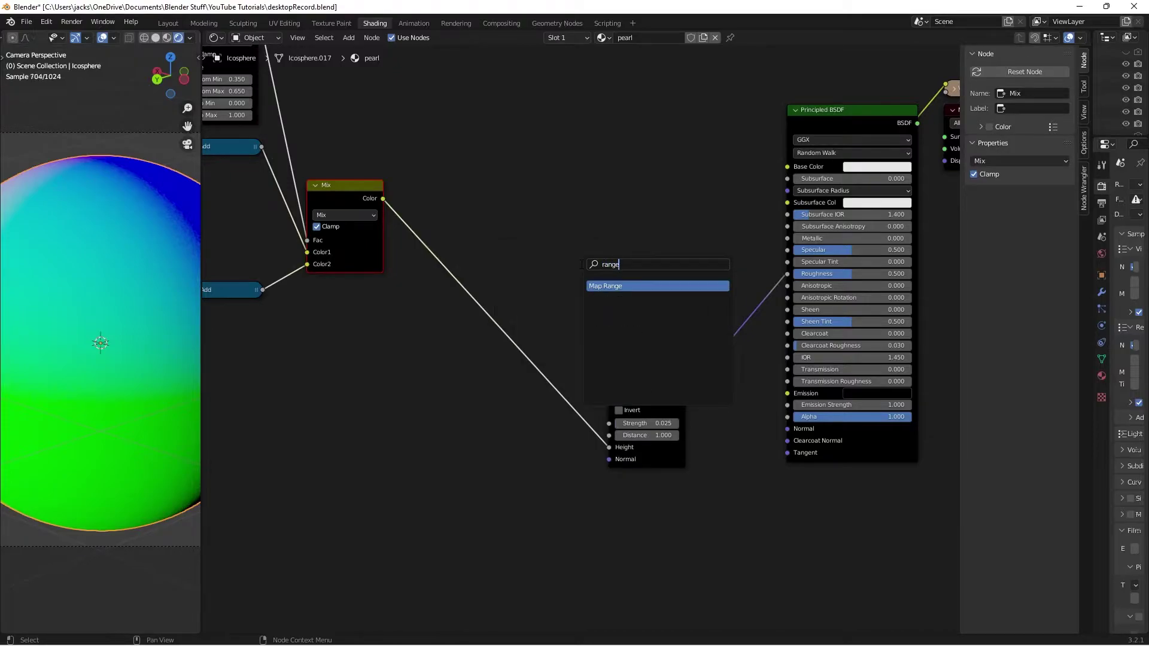
key(Return)
click(490, 330)
middle_drag(632, 298, 631, 263)
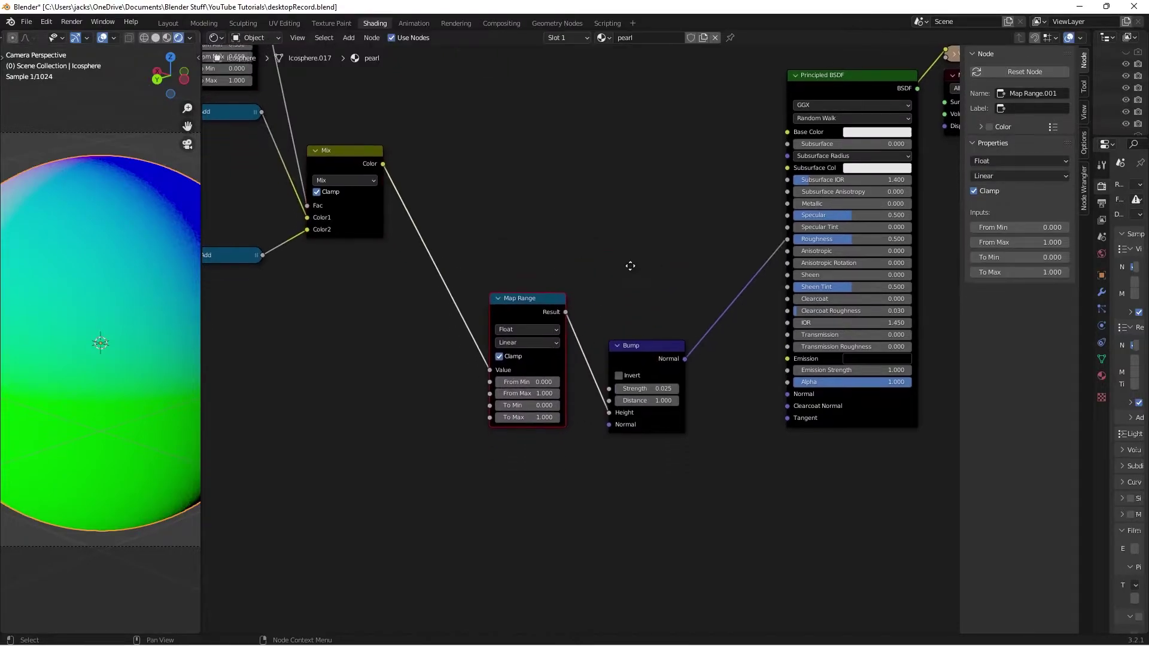
Set the Map Range To Max to 0.015 and preview its result on the sphere.
scroll(577, 366, up, 3)
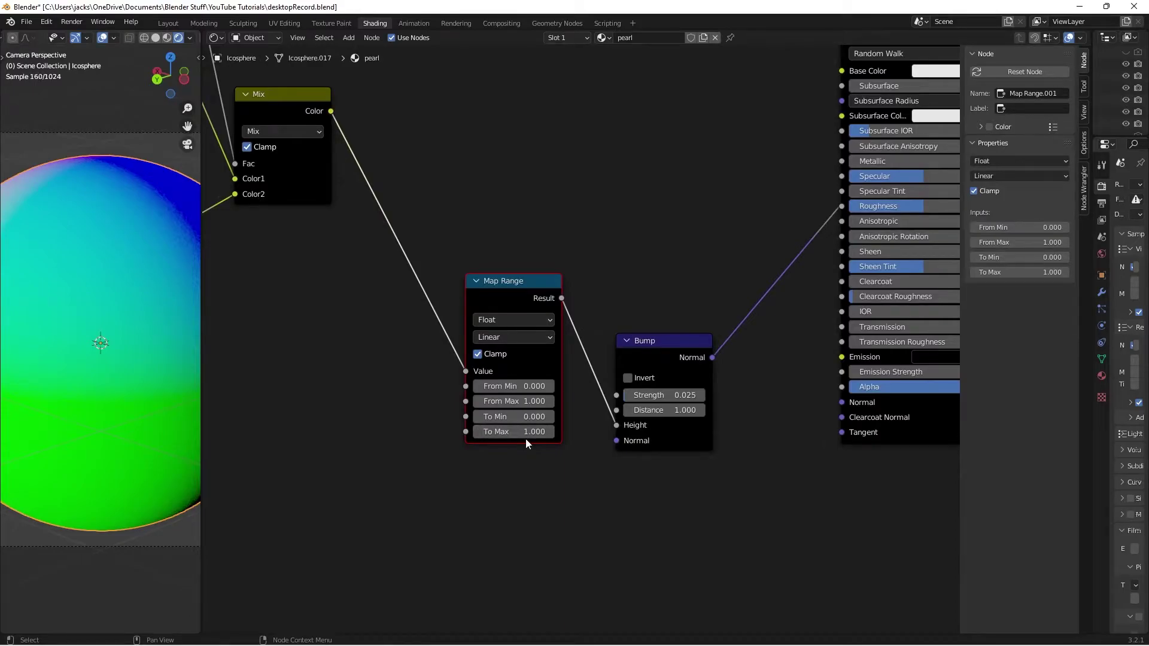
click(518, 431)
text(0.015)
key(Return)
scroll(522, 266, down, 1)
ctrl+shift+click(533, 297)
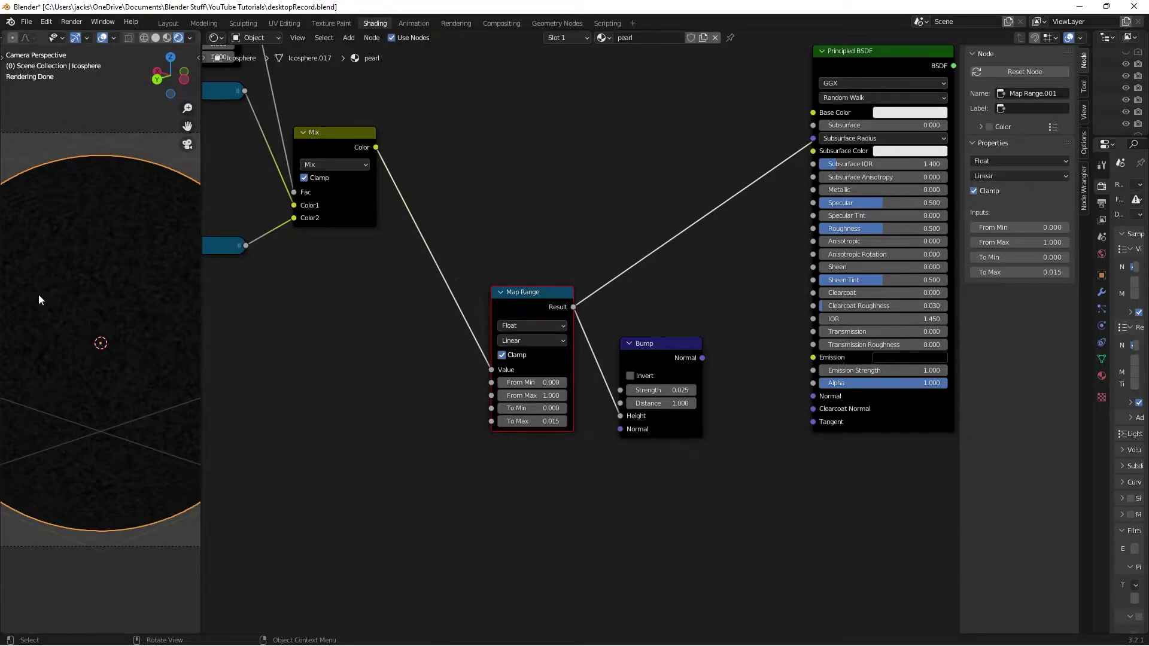
Preview the Bump output, save, and connect Bump Normal to the Principled BSDF Normal.
ctrl+shift+click(667, 351)
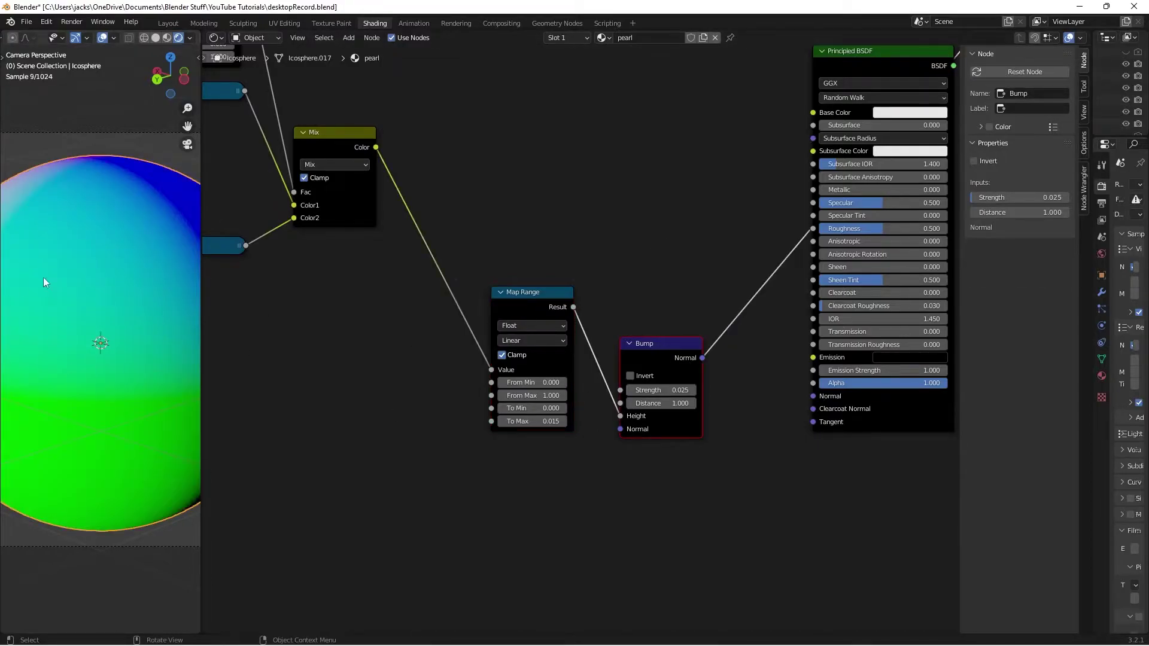
key(ctrl+s)
middle_drag(713, 318, 630, 292)
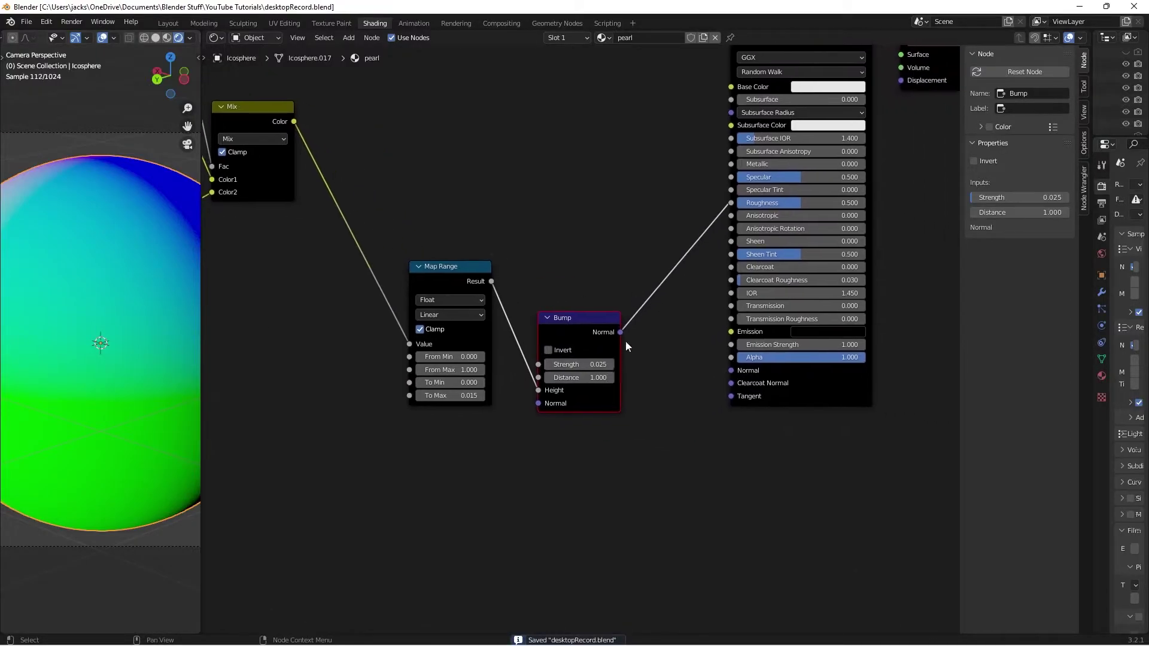
drag(620, 332, 741, 370)
middle_drag(722, 139, 585, 245)
scroll(585, 245, down, 1)
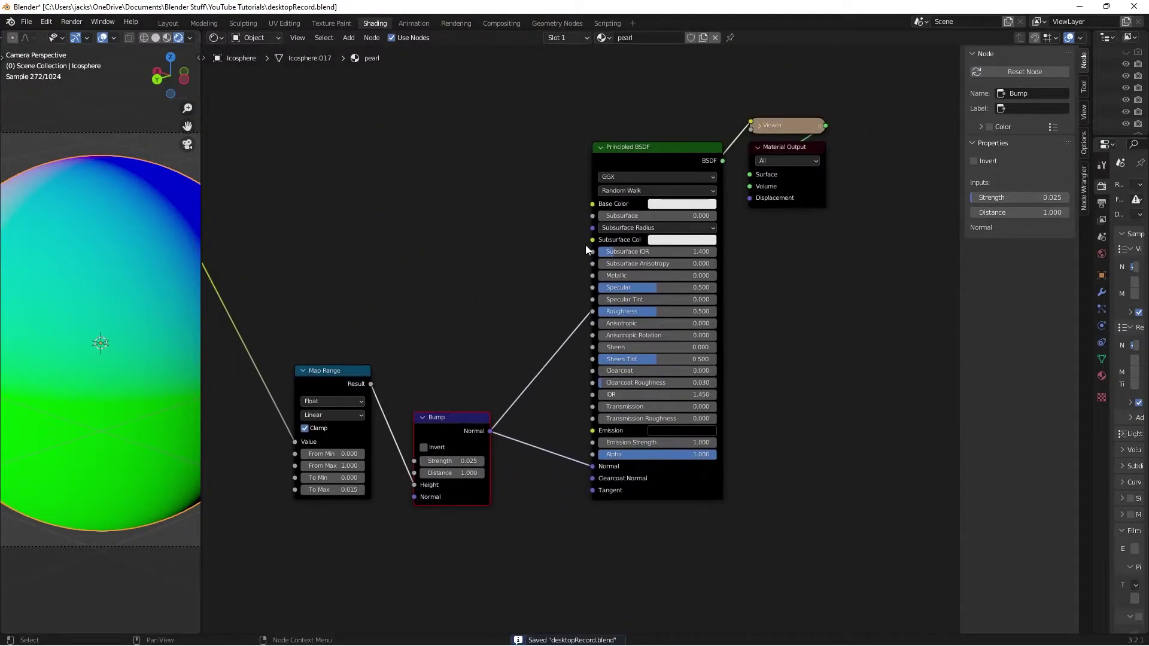
Preview the Principled BSDF result again and bring the whole node tree into view.
ctrl+shift+click(623, 157)
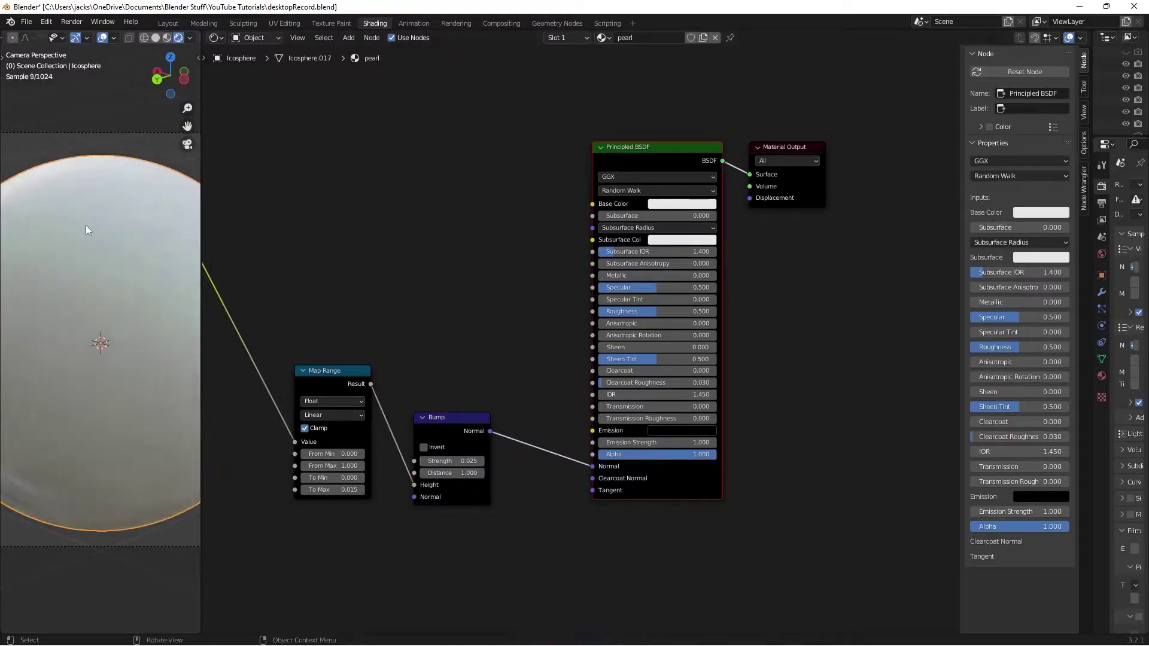
scroll(88, 342, down, 1)
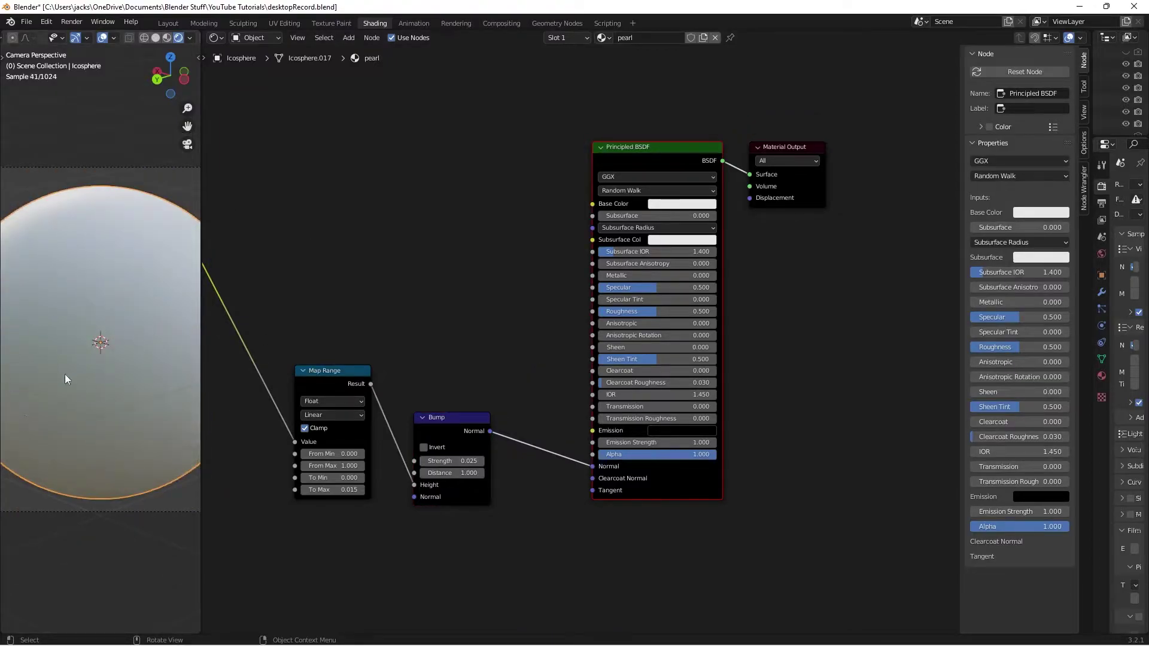
middle_drag(401, 218, 311, 256)
click(382, 337)
scroll(383, 337, down, 2)
middle_drag(351, 293, 456, 335)
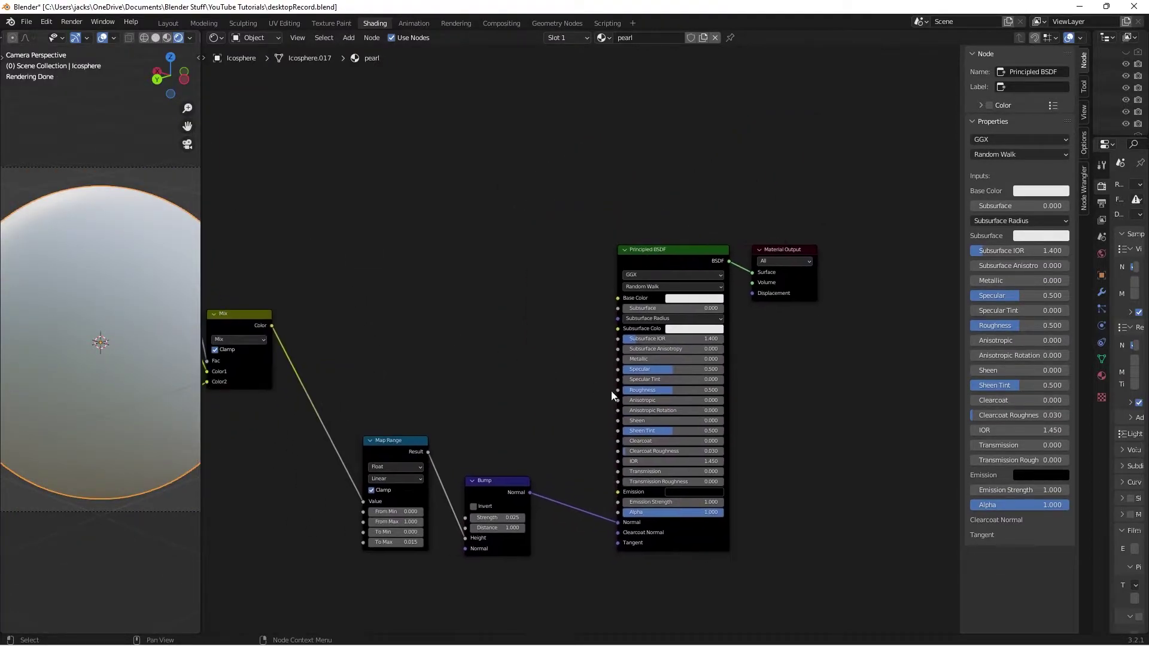
middle_drag(561, 320, 472, 334)
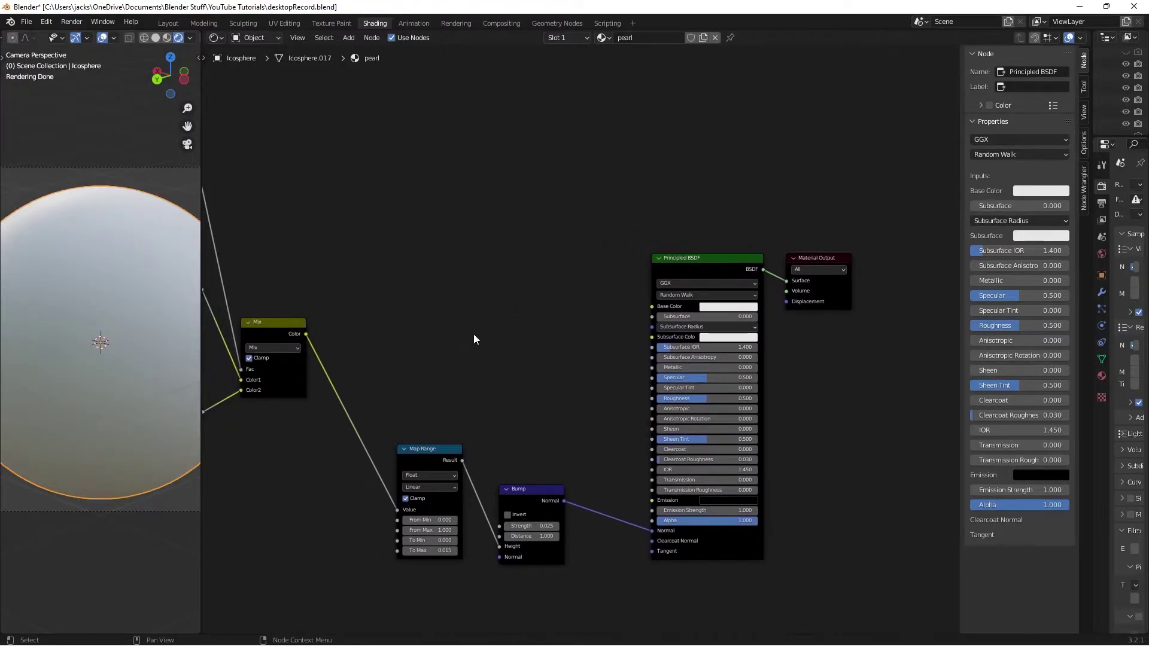
Nudge the Noise Texture node slightly up and save the blend file.
key(ctrl+s)
scroll(472, 335, down, 2)
middle_drag(367, 294, 514, 389)
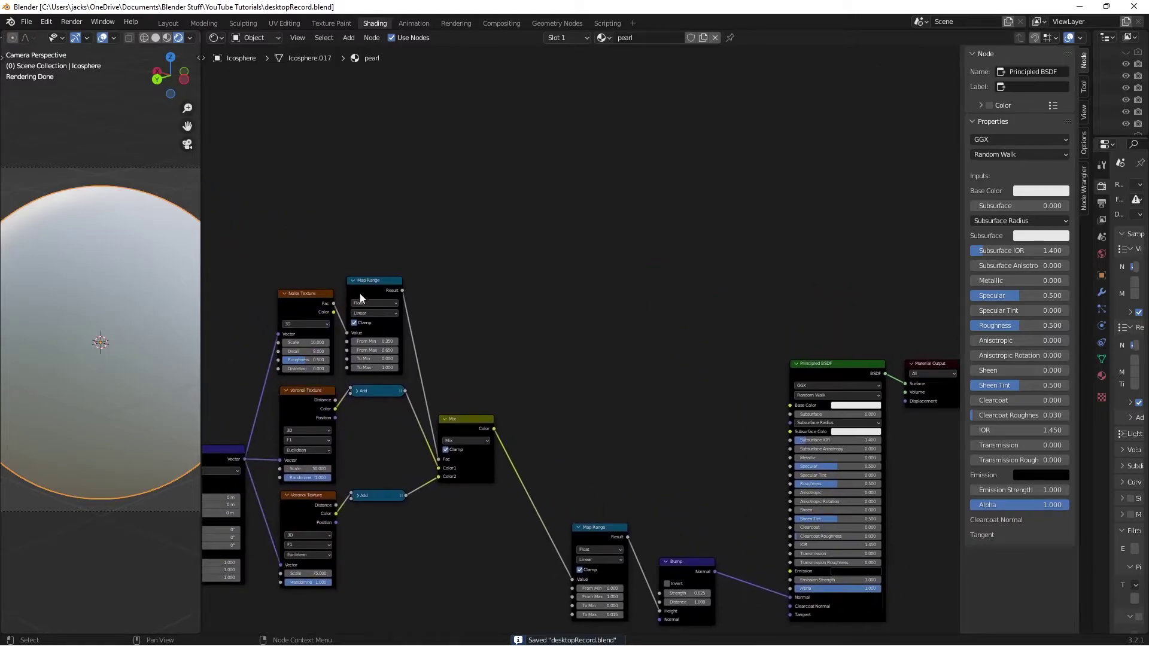
drag(361, 297, 319, 283)
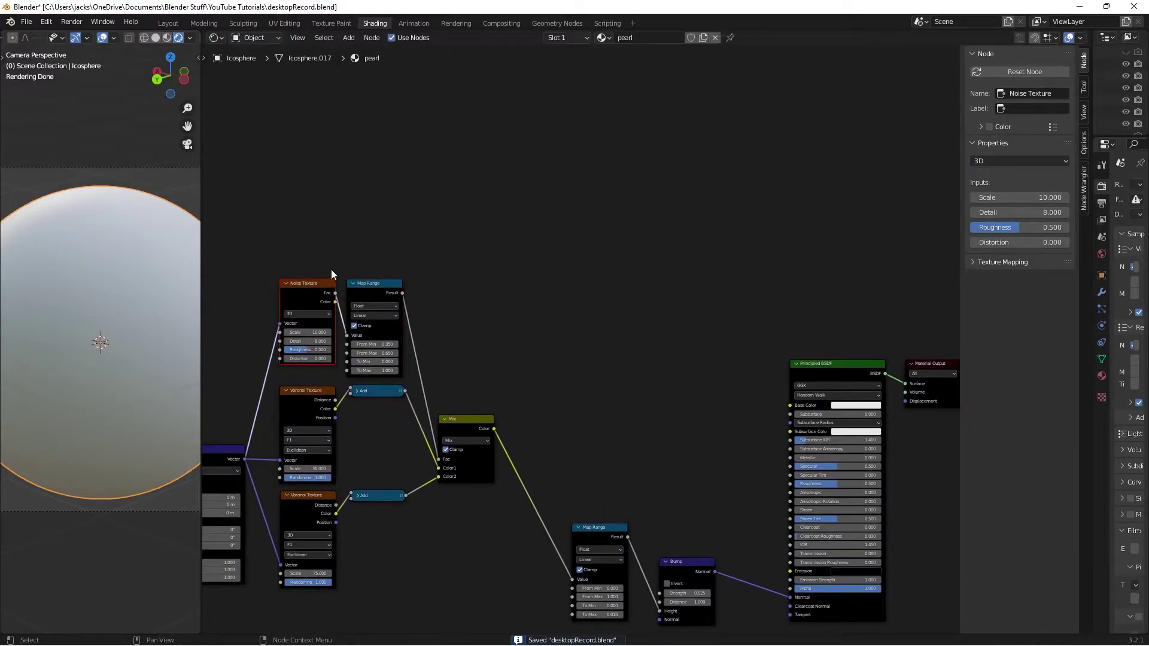
click(399, 244)
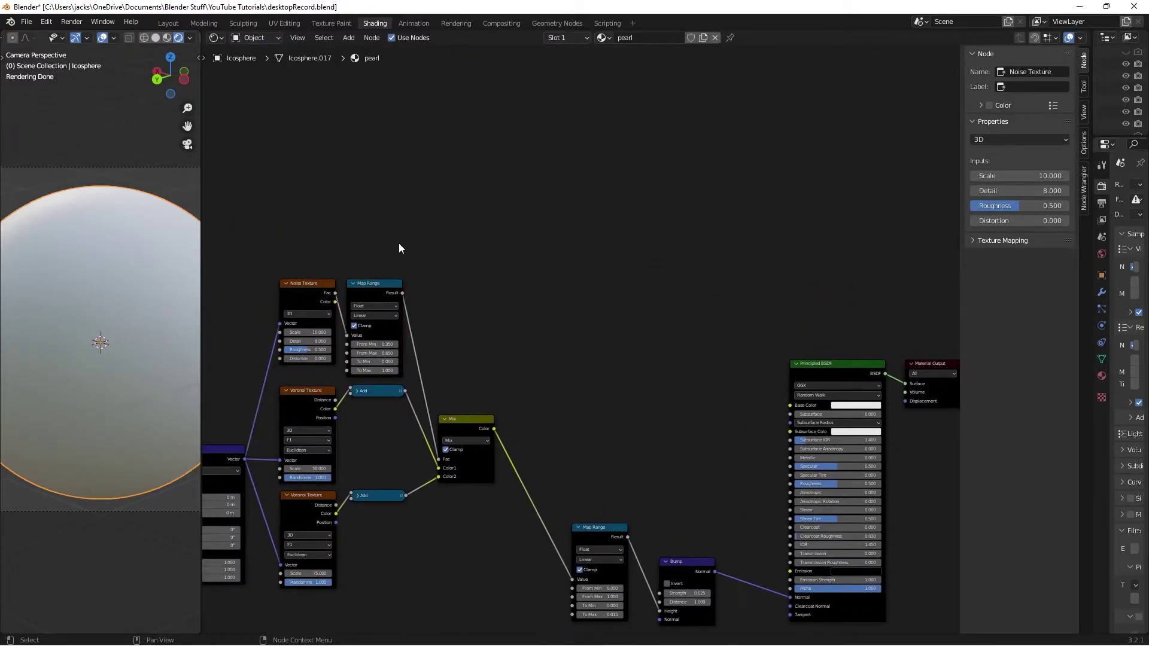
key(ctrl+s)
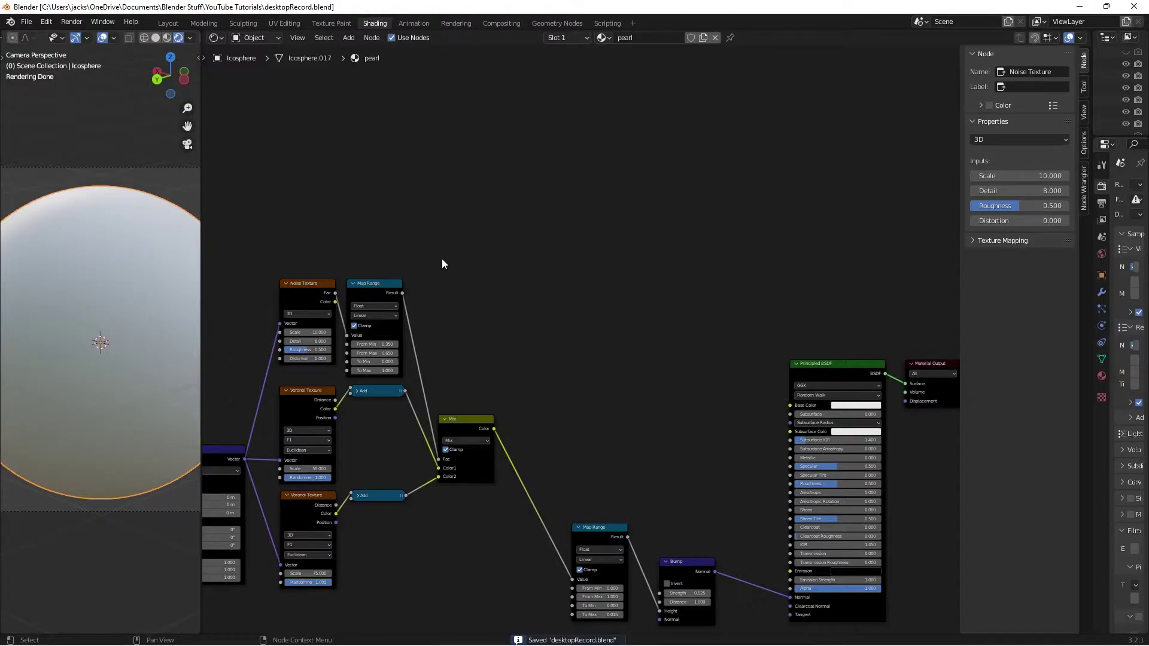
middle_drag(449, 244, 523, 298)
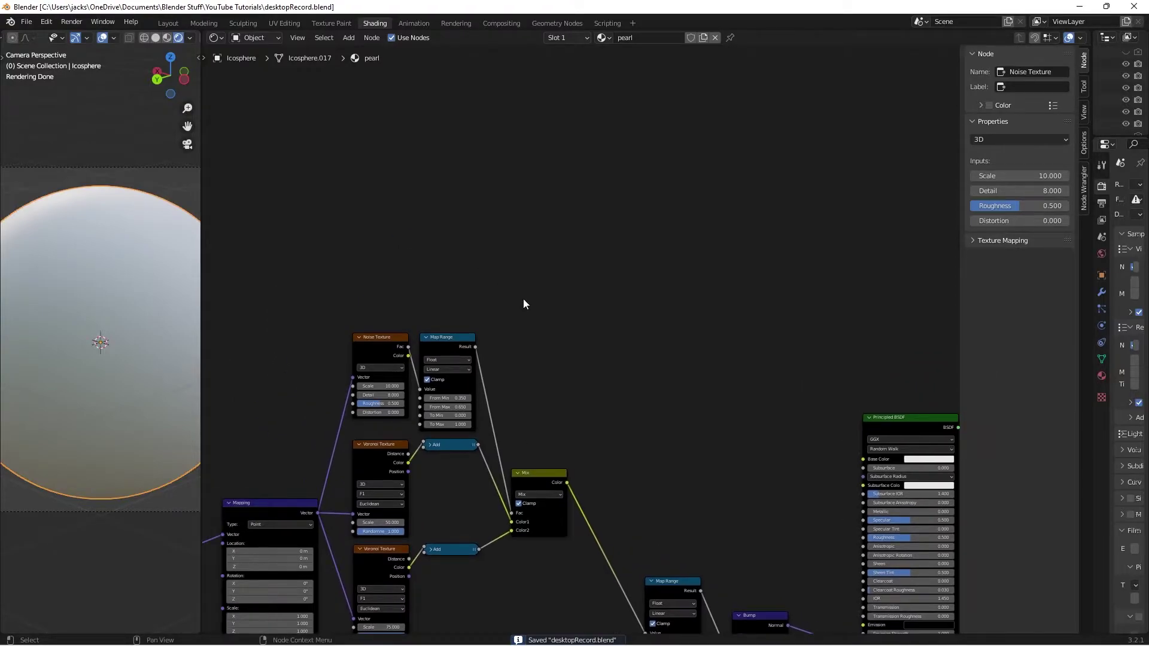
scroll(633, 269, down, 2)
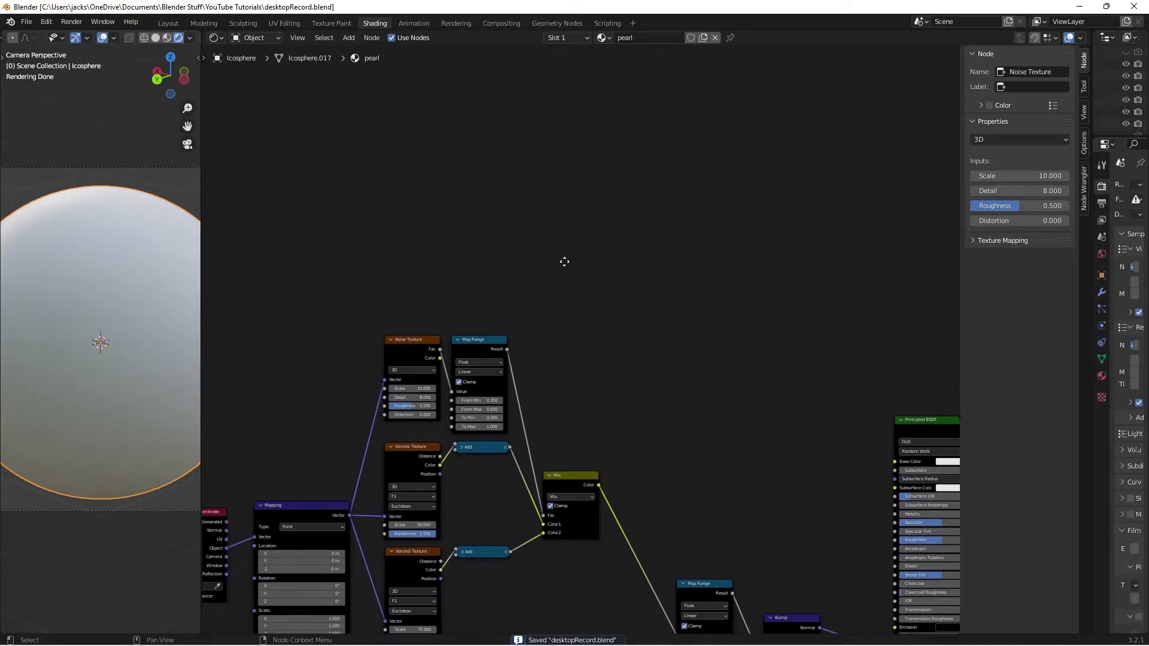
Frame all nodes, then move the seven middle texture and mix nodes lower down.
key(Home)
drag(372, 172, 556, 504)
key(g)
click(562, 479)
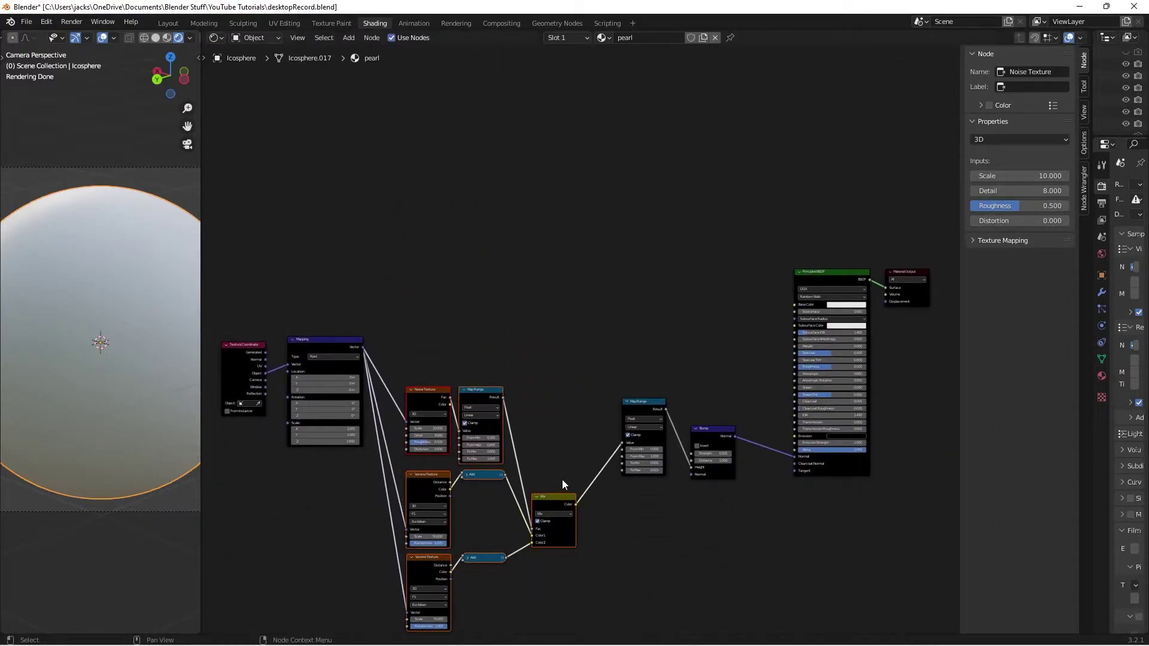
middle_drag(549, 290, 572, 343)
scroll(568, 348, up, 2)
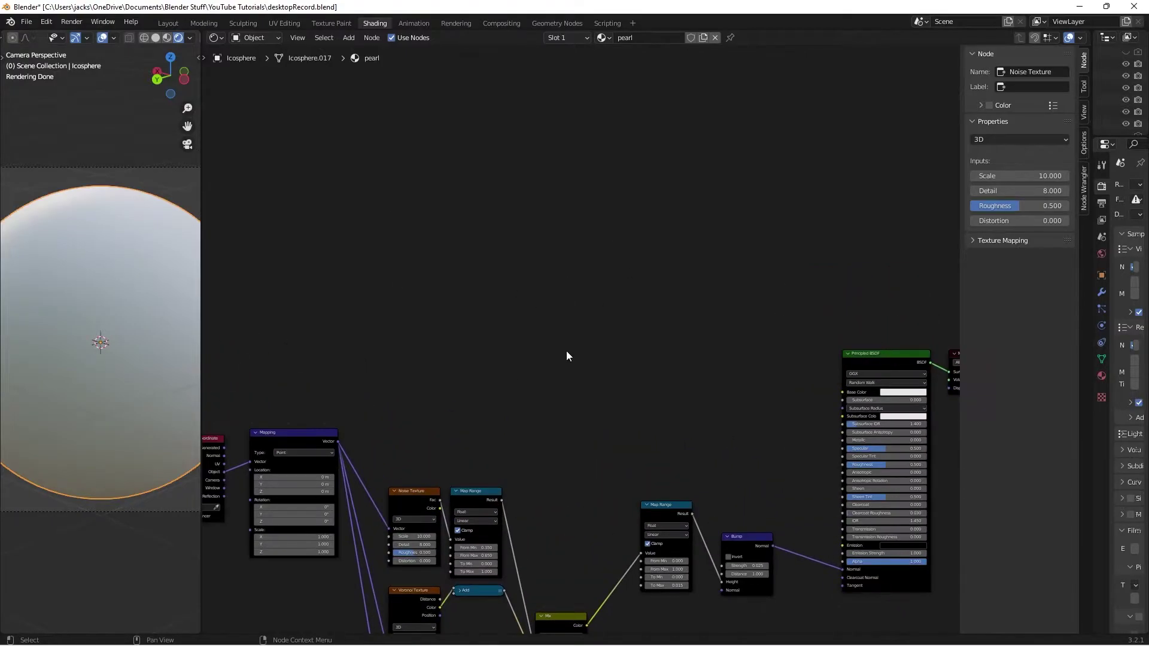
Add a second Noise Texture fed by the Mapping Vector and preview its Fac on the sphere.
key(shift+a)
text(noise)
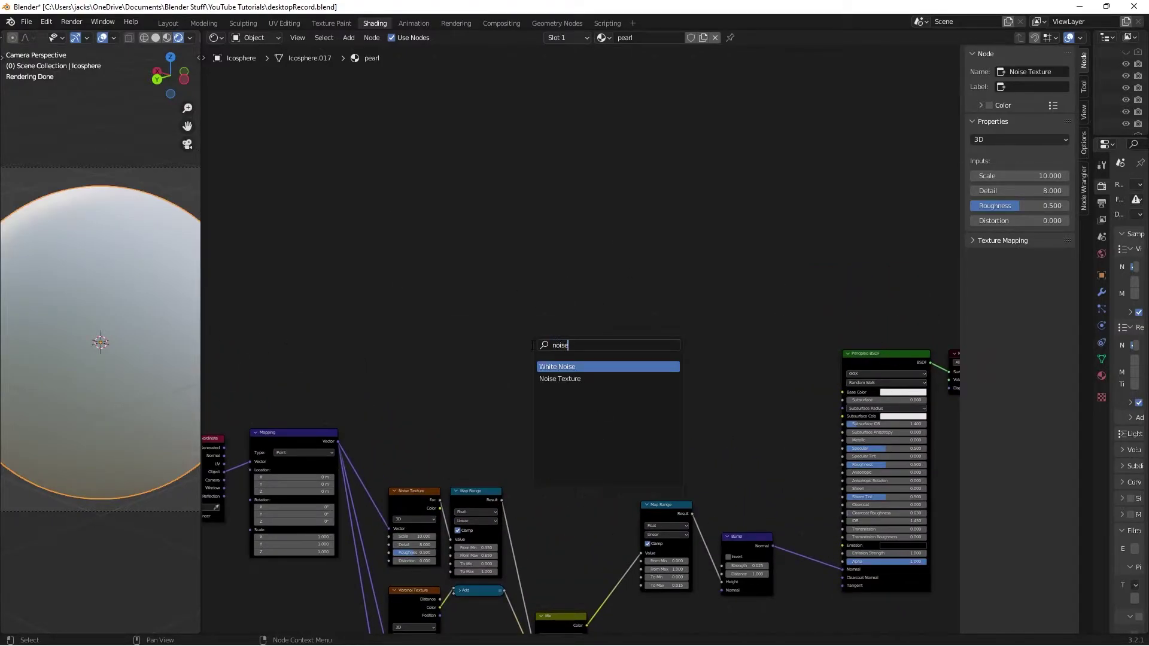
key(Down)
key(Return)
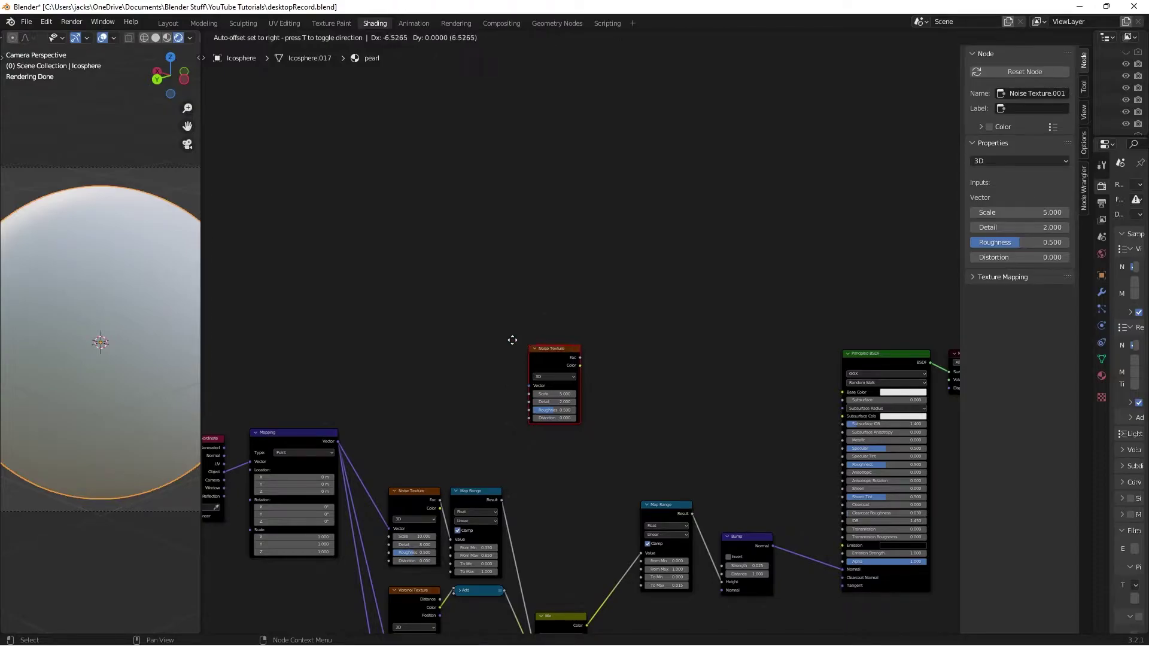
click(401, 299)
scroll(621, 369, up, 2)
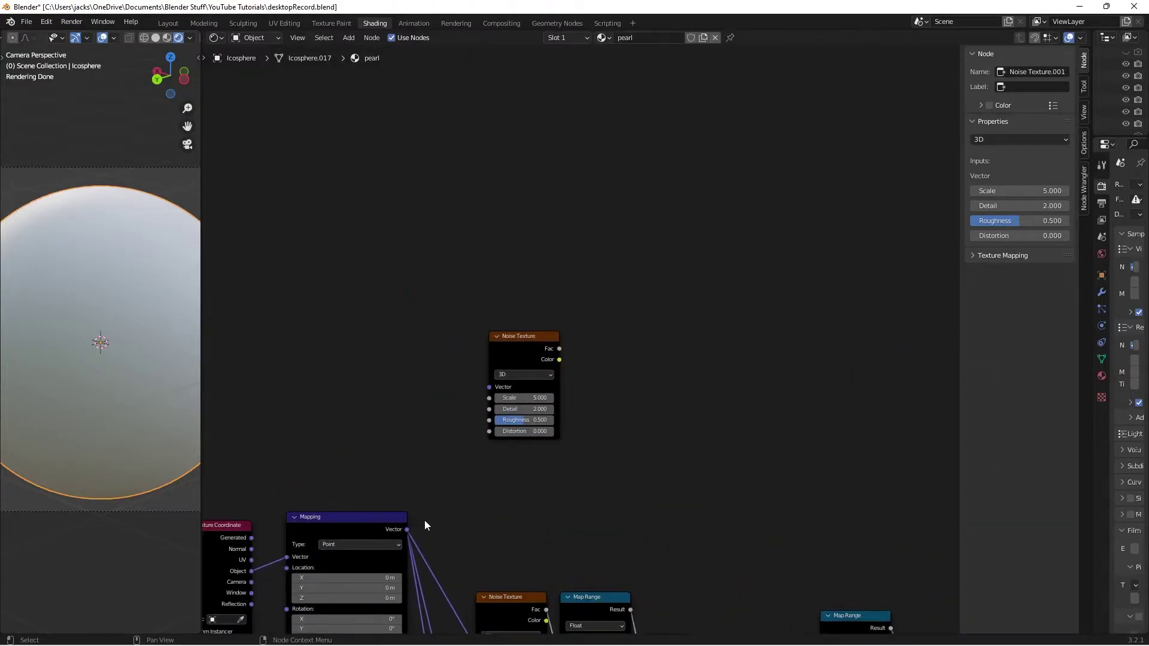
click(422, 526)
drag(408, 529, 488, 387)
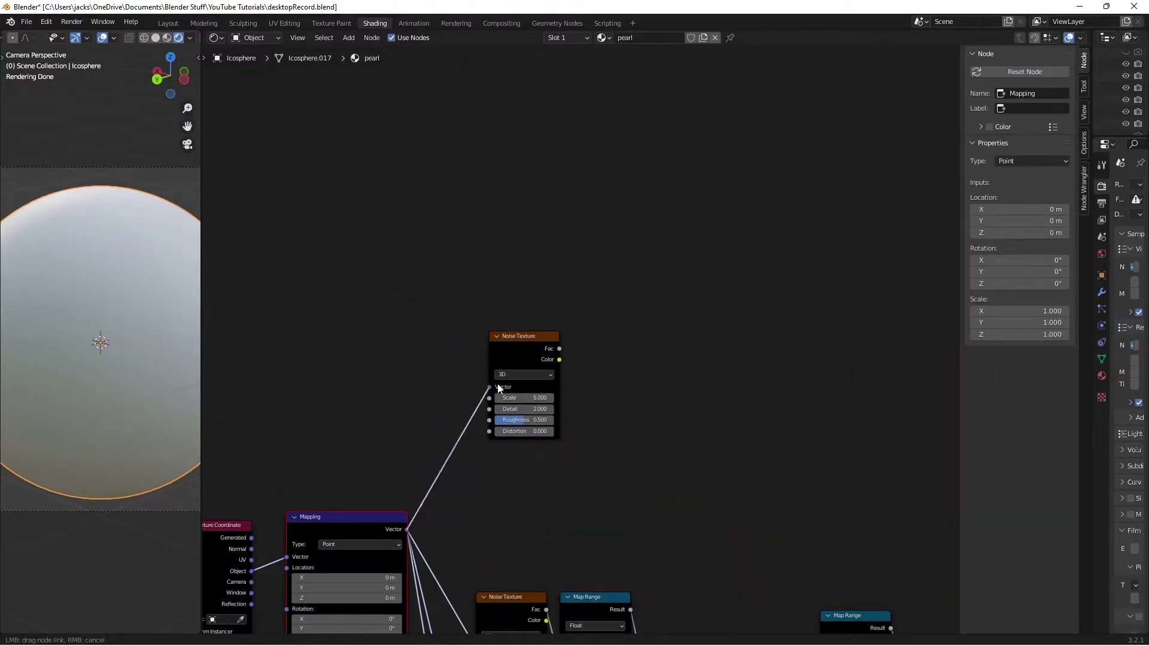
drag(513, 339, 491, 322)
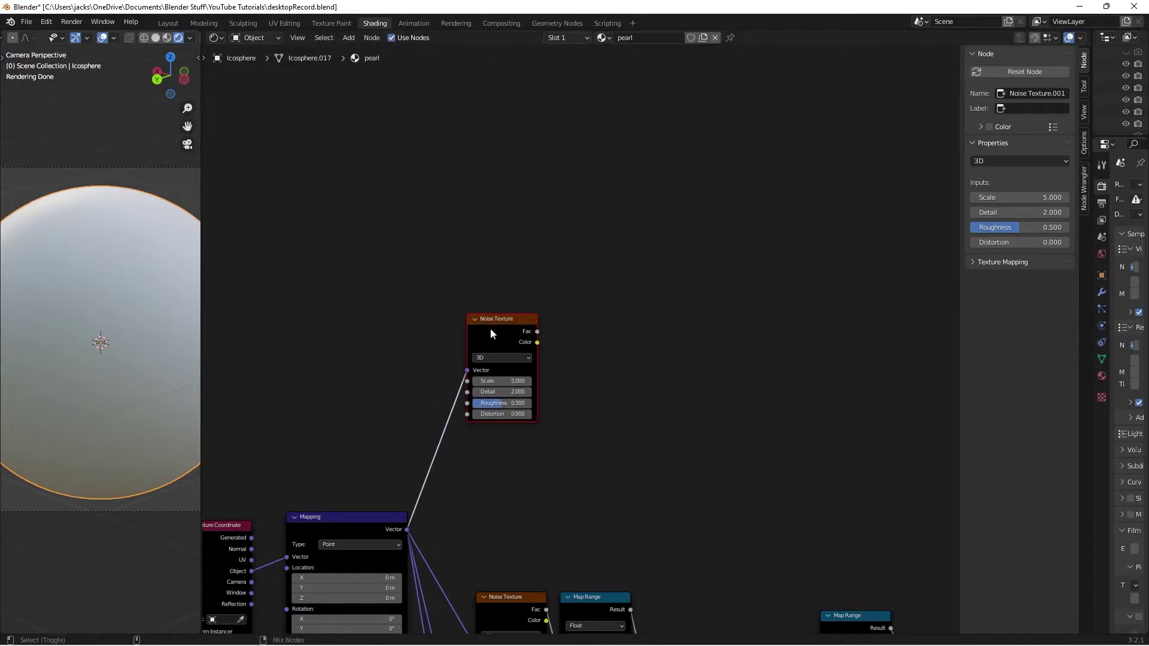
ctrl+shift+click(490, 328)
scroll(646, 376, up, 4)
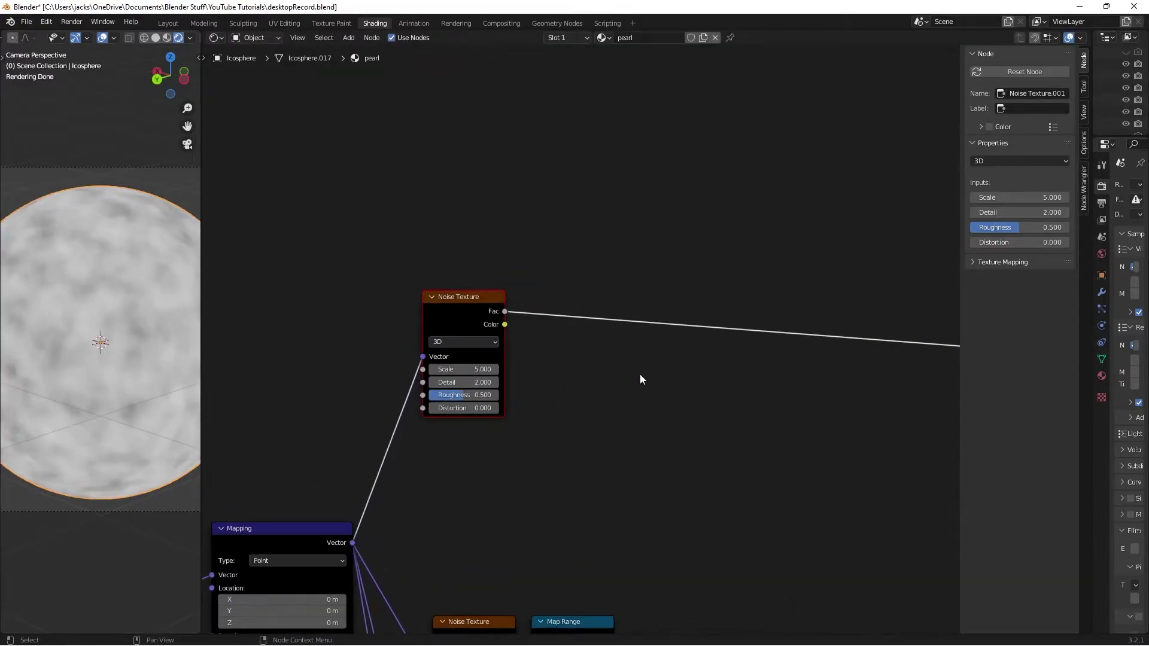
Give the new Noise Texture Detail 10, Roughness 0.75 and Distortion 0.5, saving along the way.
scroll(646, 375, up, 1)
double_click(409, 399)
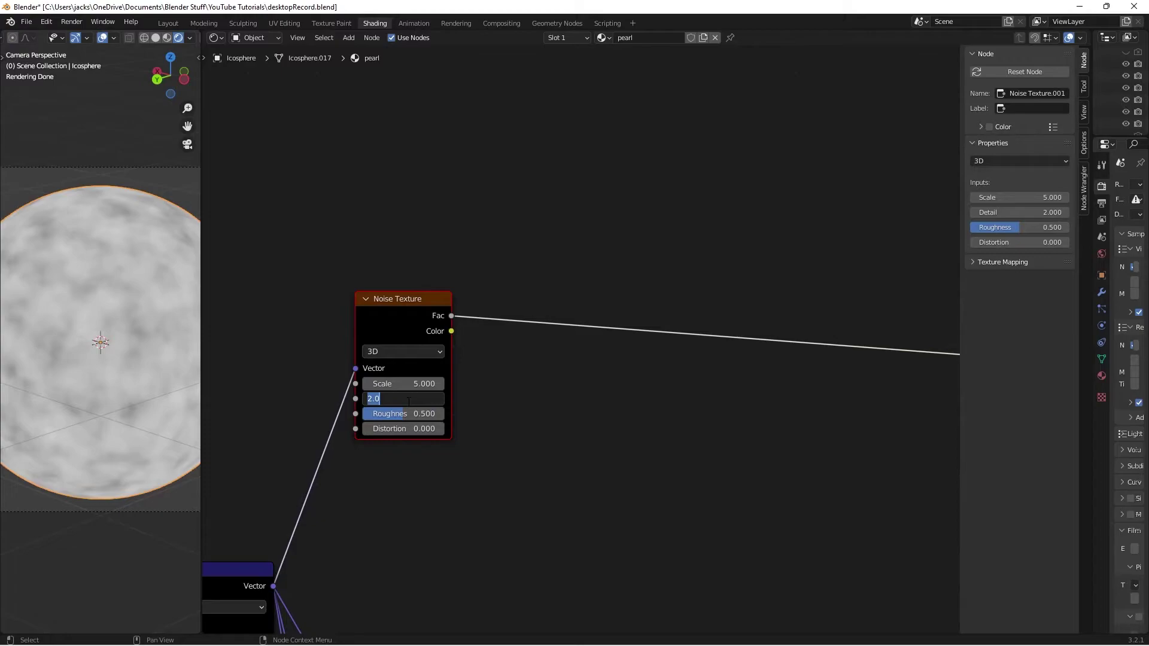
text(10)
key(Return)
double_click(390, 414)
text(.7)
key(Return)
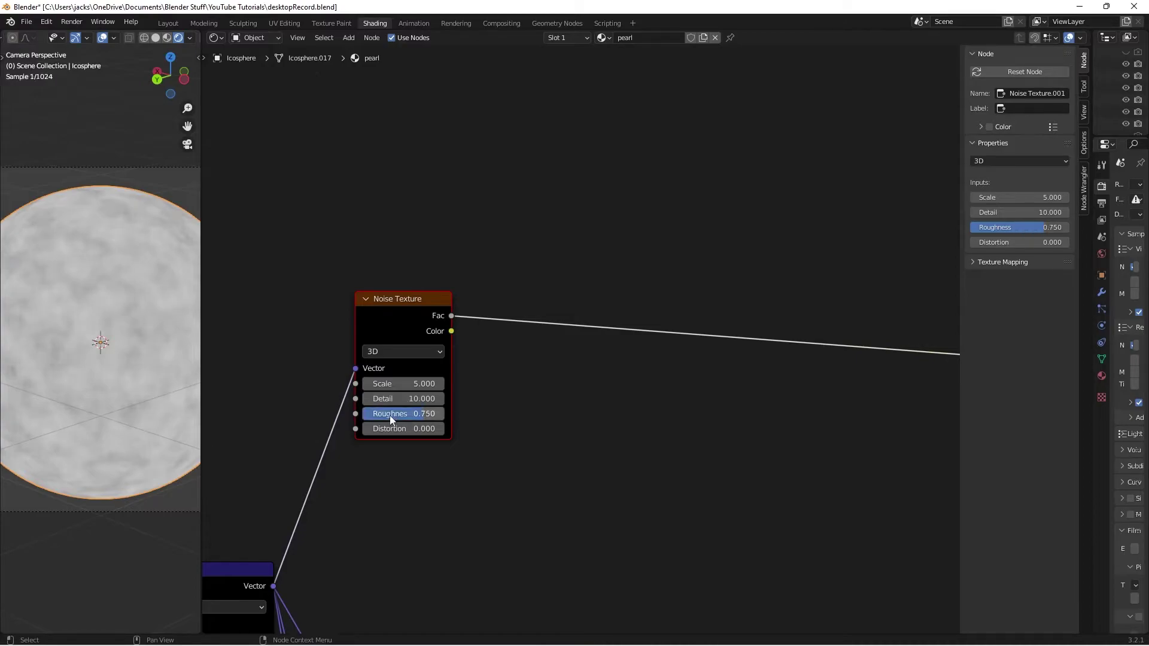
key(ctrl+s)
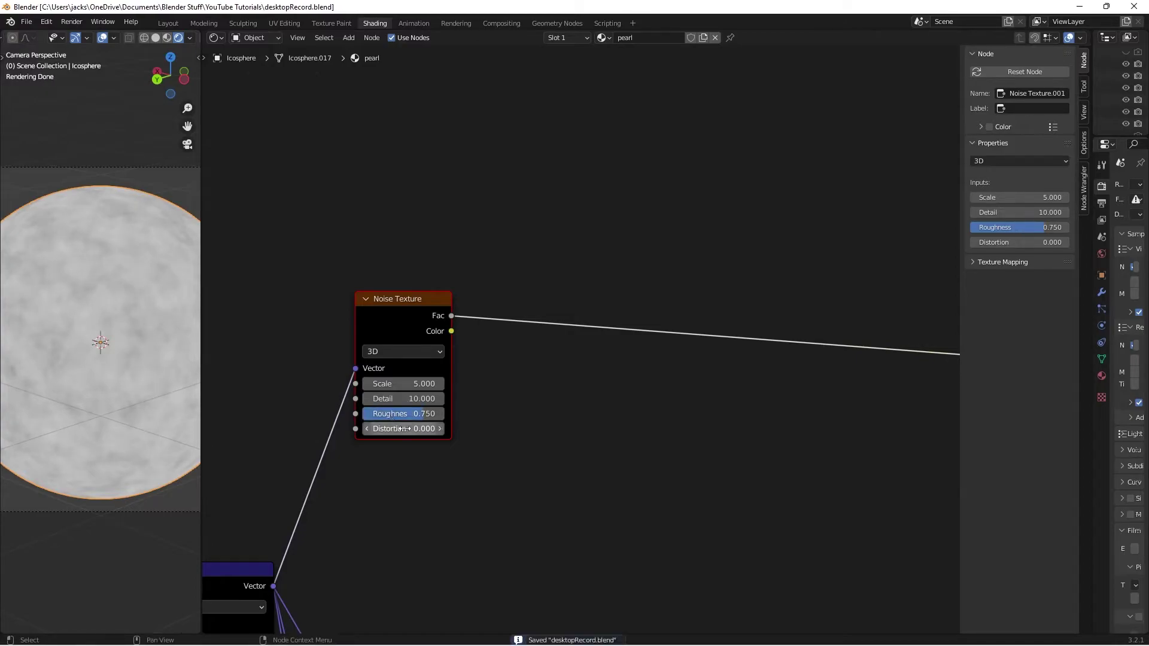
double_click(406, 429)
text(0.5)
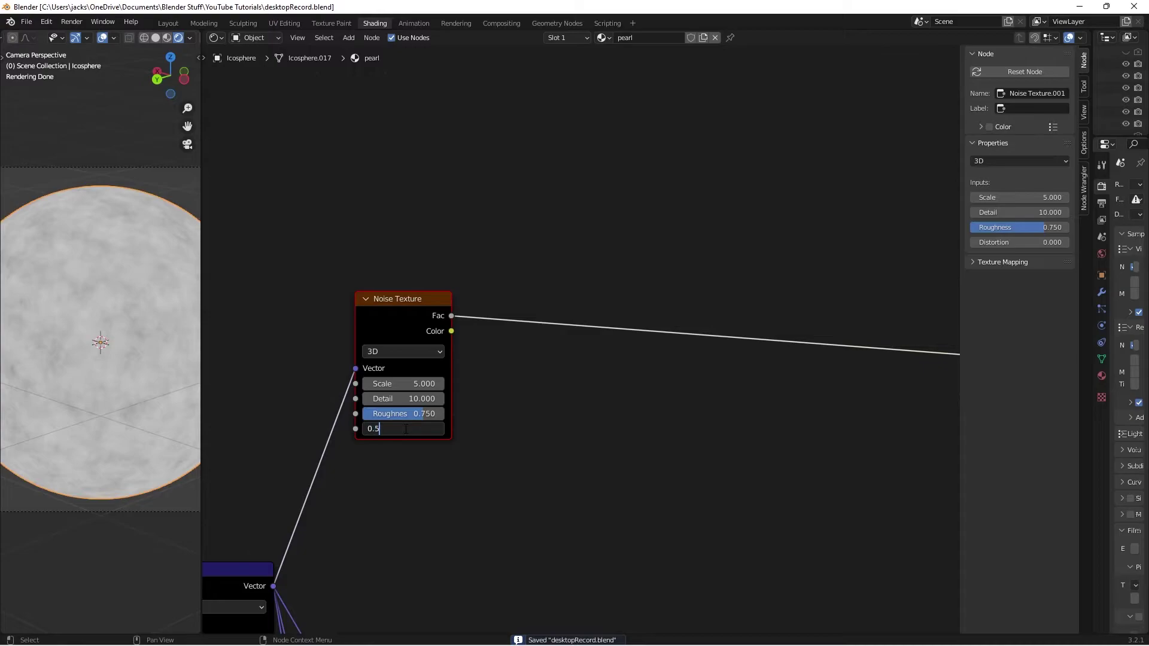
text(.75)
key(Return)
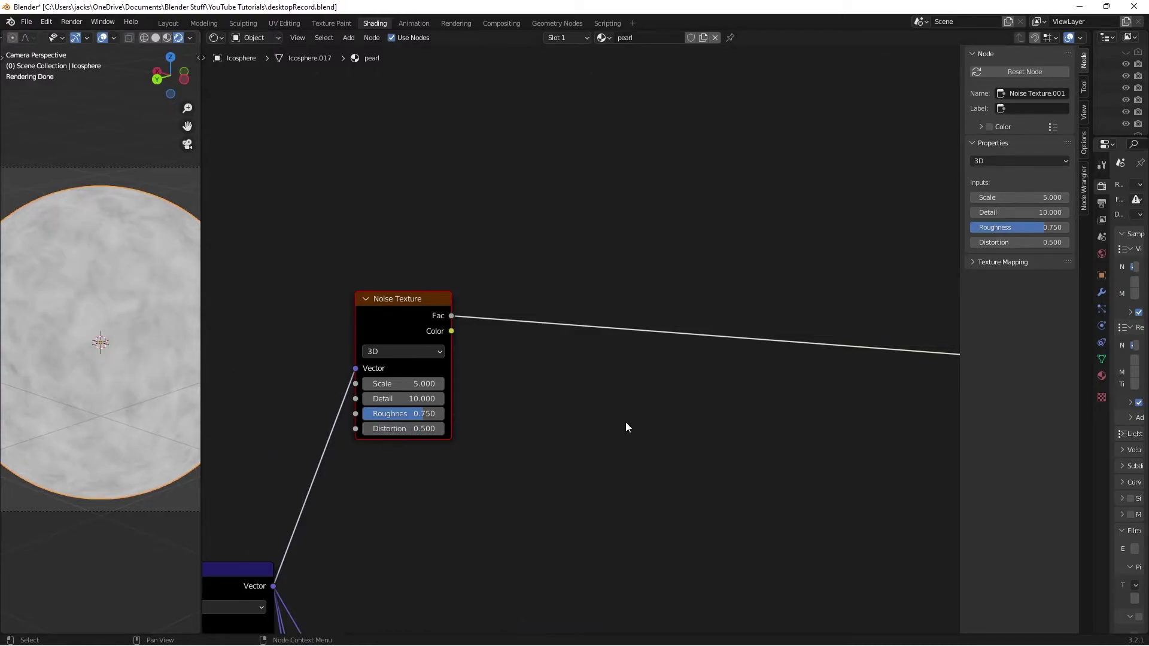
middle_drag(626, 421, 532, 400)
Insert a new Map Range node into the second noise's Fac link.
key(shift+a)
text(map)
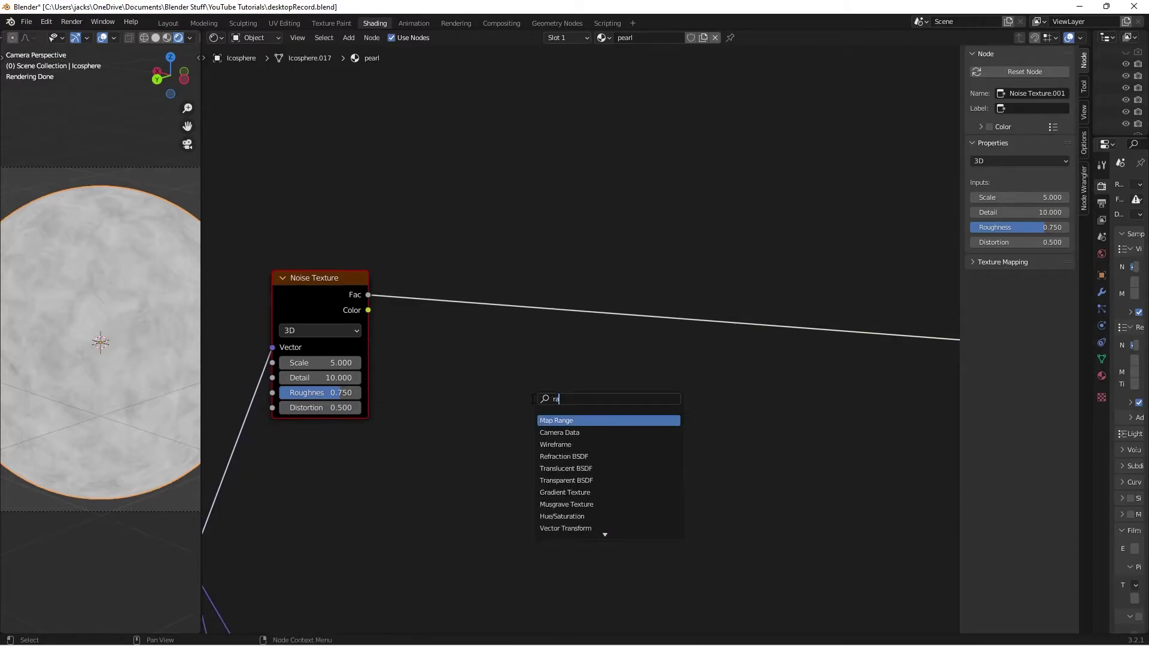
key(Return)
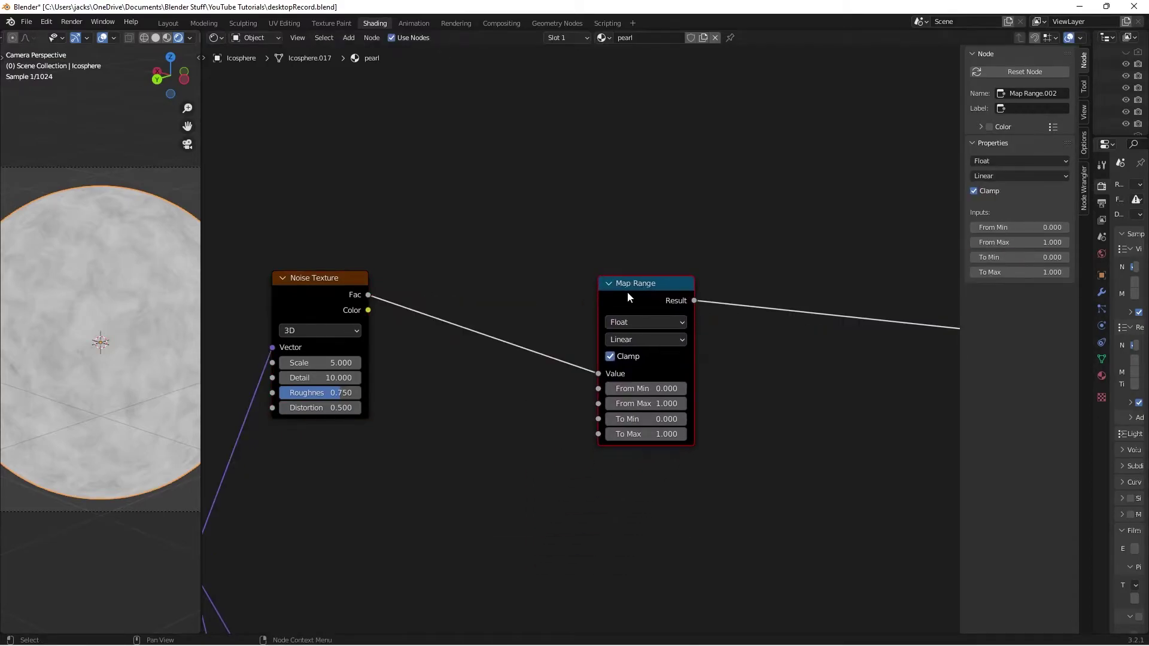
click(627, 292)
middle_drag(778, 372, 705, 369)
scroll(650, 325, up, 2)
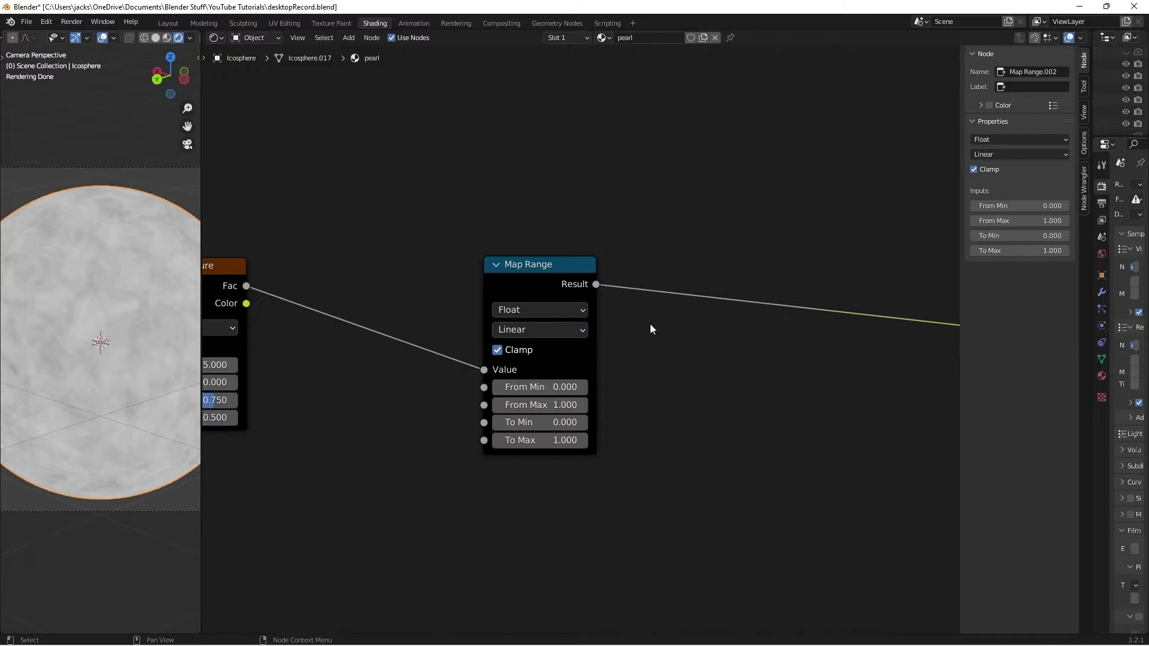
Set the Map Range From Min to 0.4 and From Max to 0.35.
click(555, 387)
text(0.4)
key(Return)
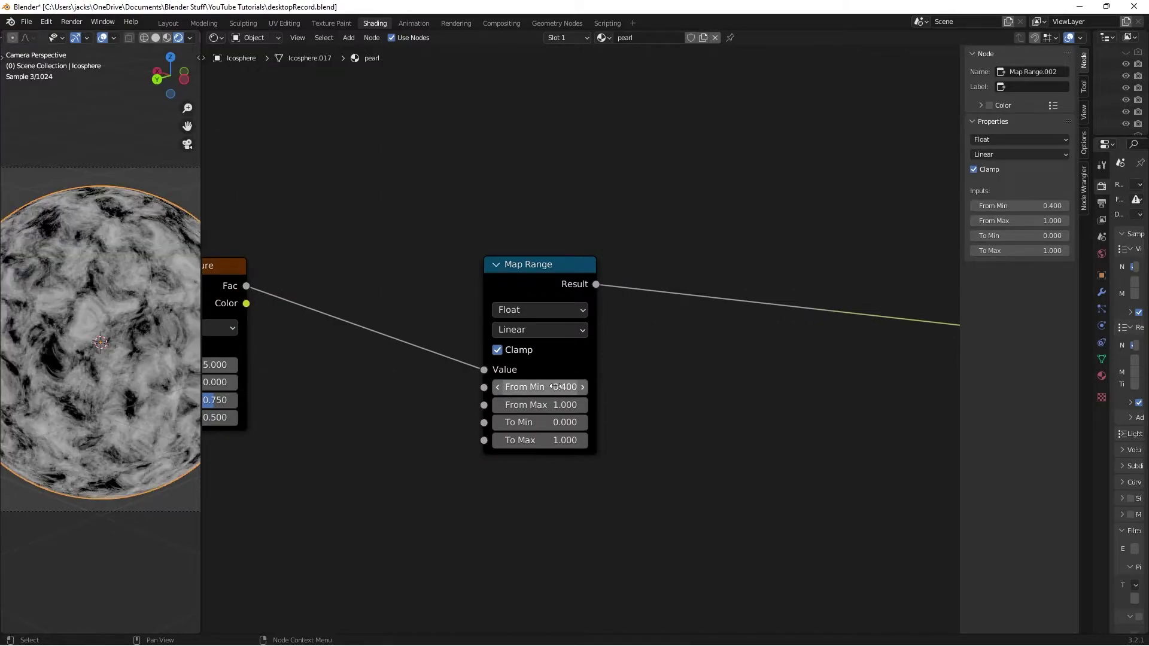
click(567, 404)
text(0.35)
key(Return)
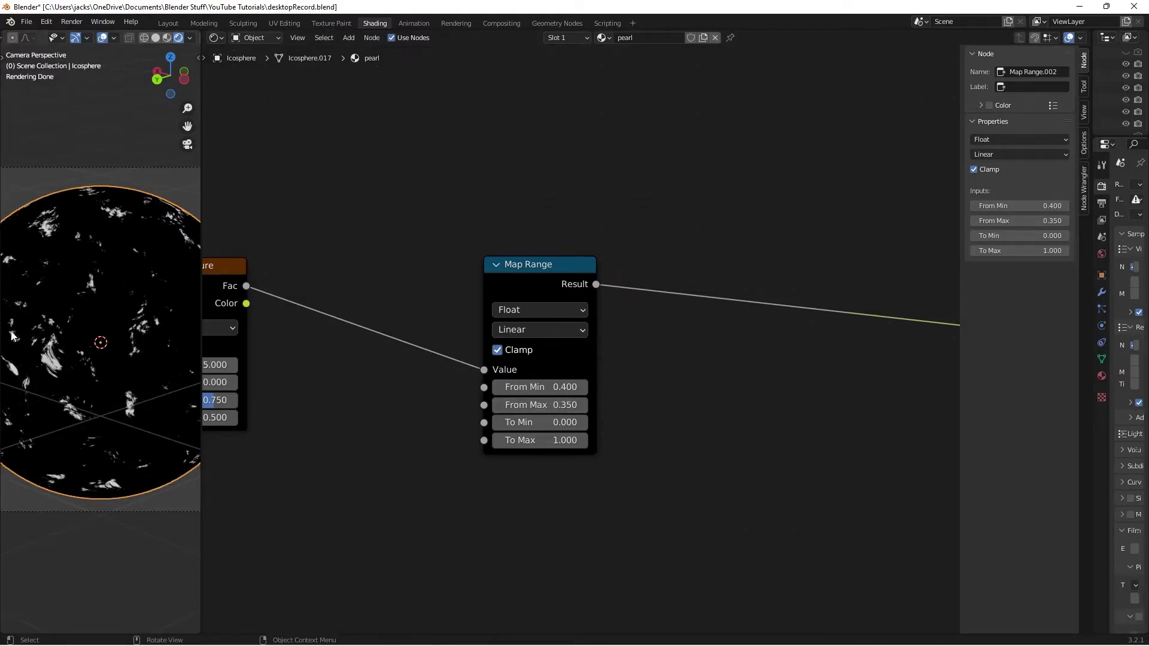
Set the Map Range To Min to 0.4 and To Max to 0.8.
middle_drag(57, 304, 92, 296)
scroll(94, 295, up, 10)
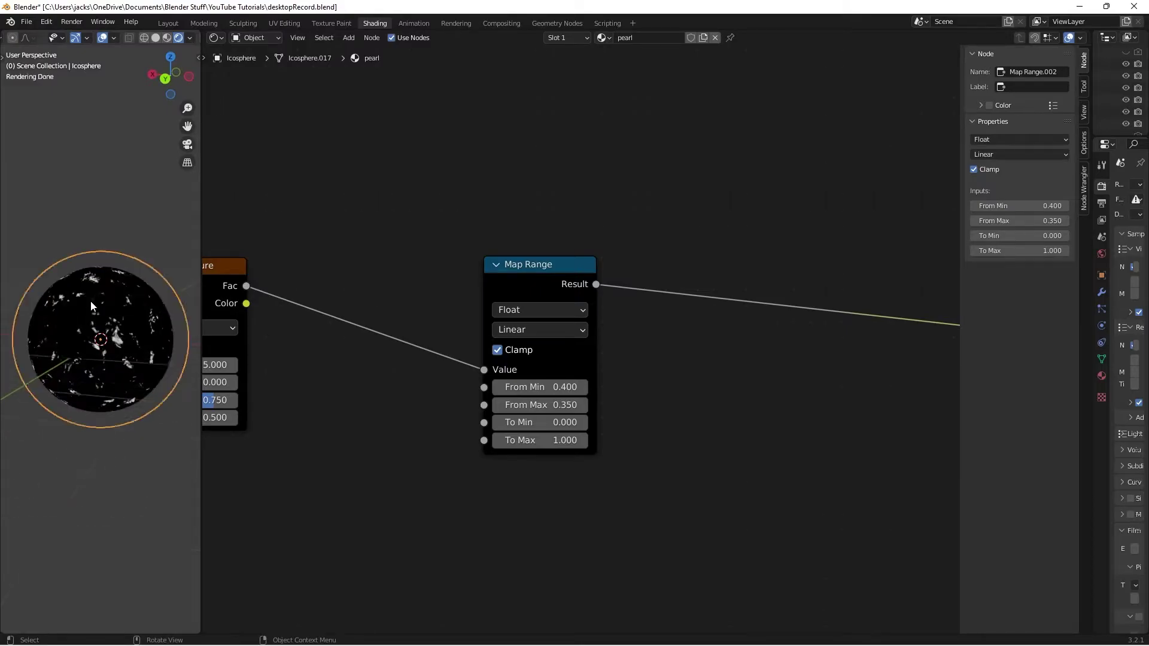
scroll(91, 305, down, 5)
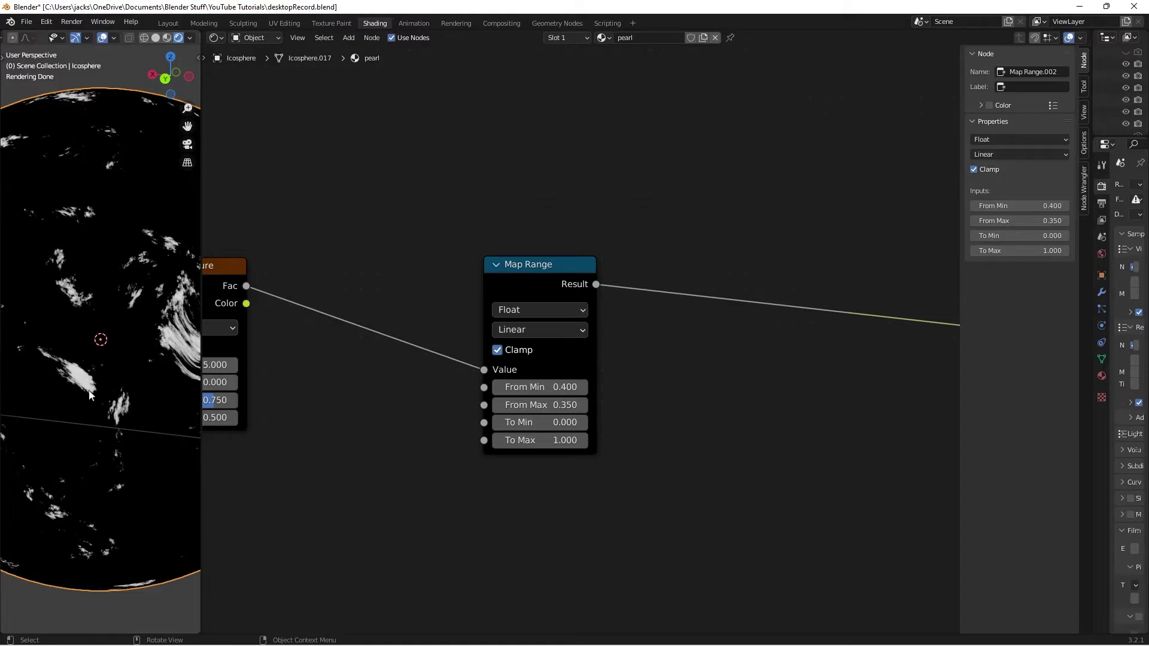
scroll(746, 423, up, 2)
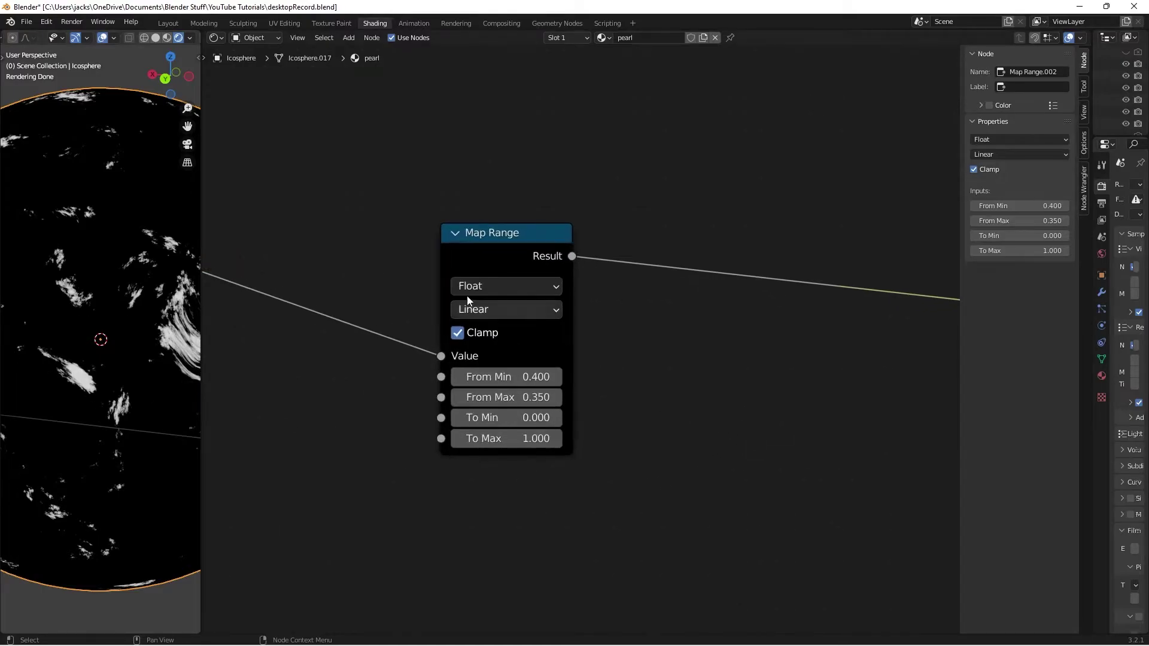
drag(467, 299, 481, 299)
click(538, 418)
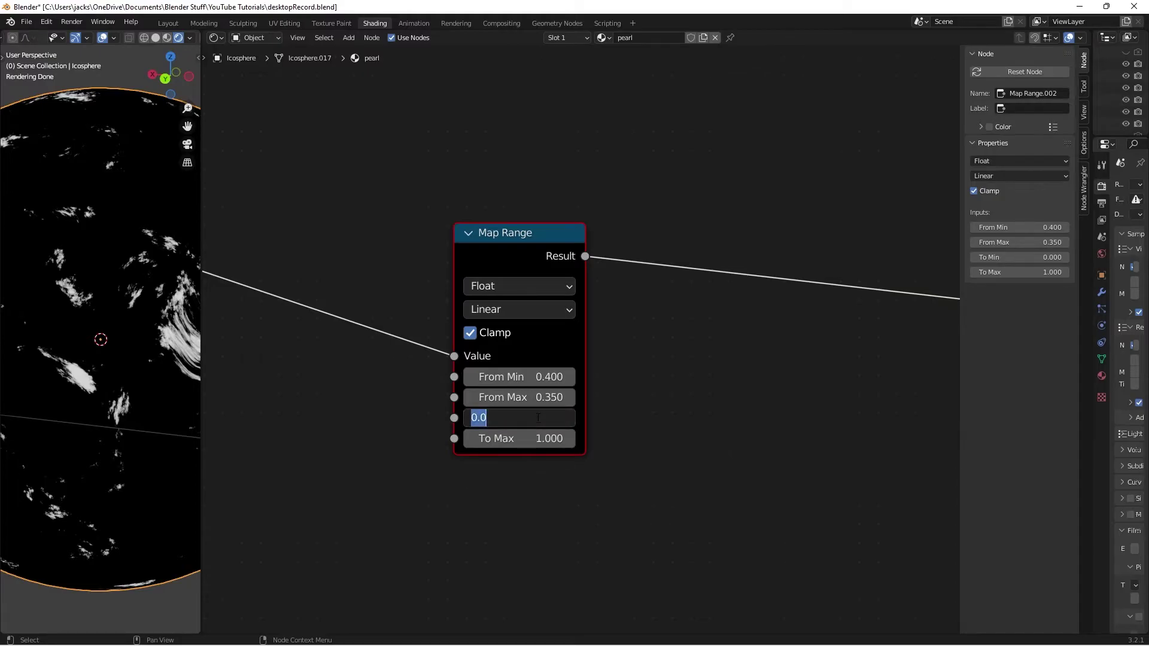
text(.4)
key(Return)
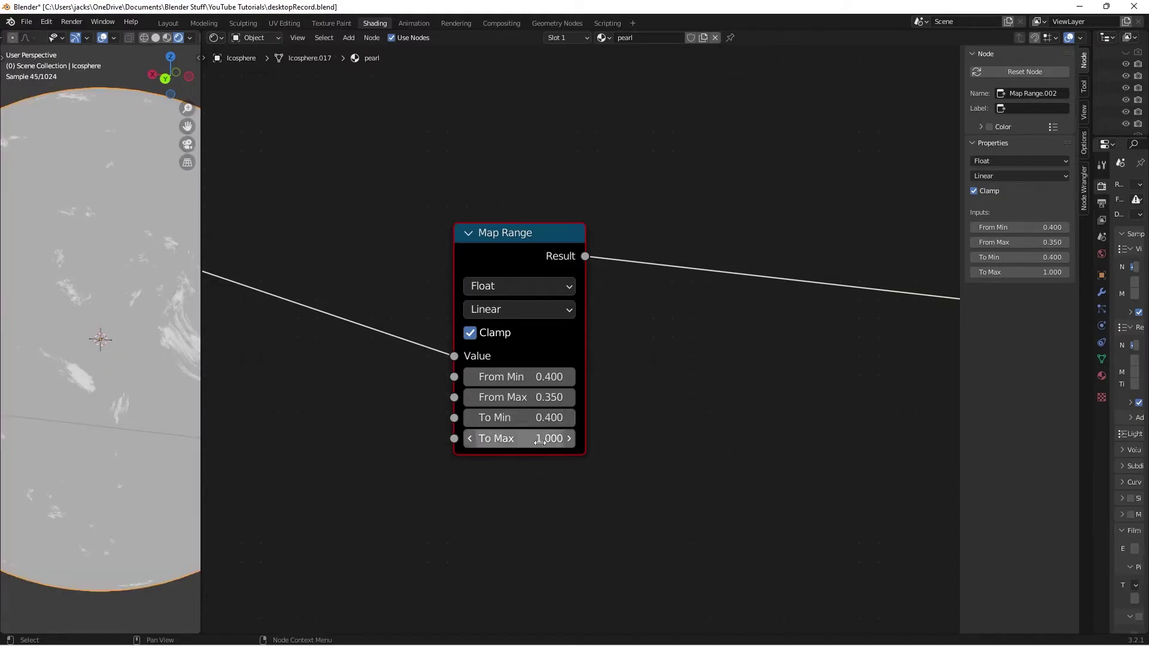
click(541, 441)
text(.8)
key(Return)
Save the blend file and shift the Map Range node down and right.
key(ctrl+s)
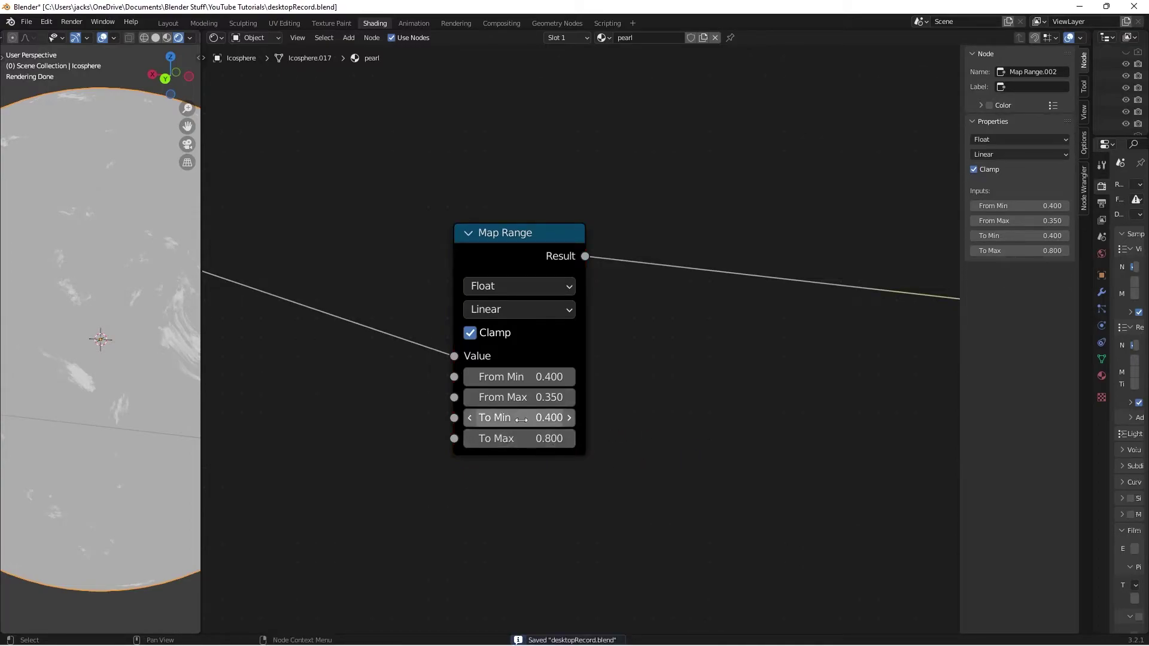
scroll(639, 433, down, 2)
drag(536, 264, 573, 316)
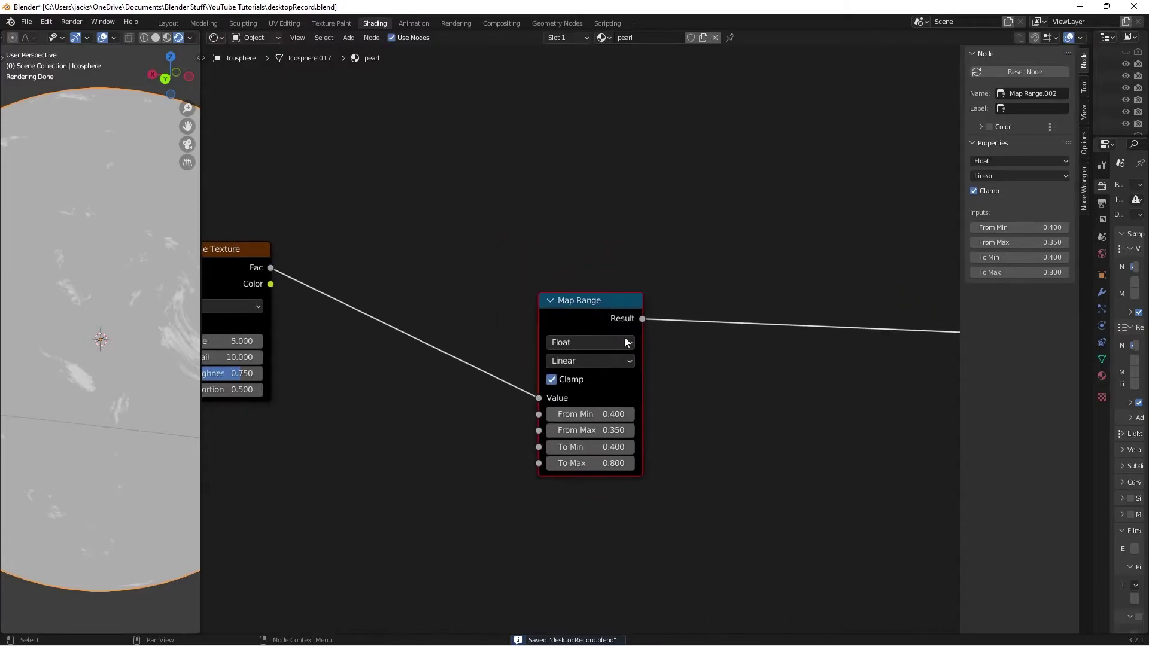
scroll(123, 374, down, 1)
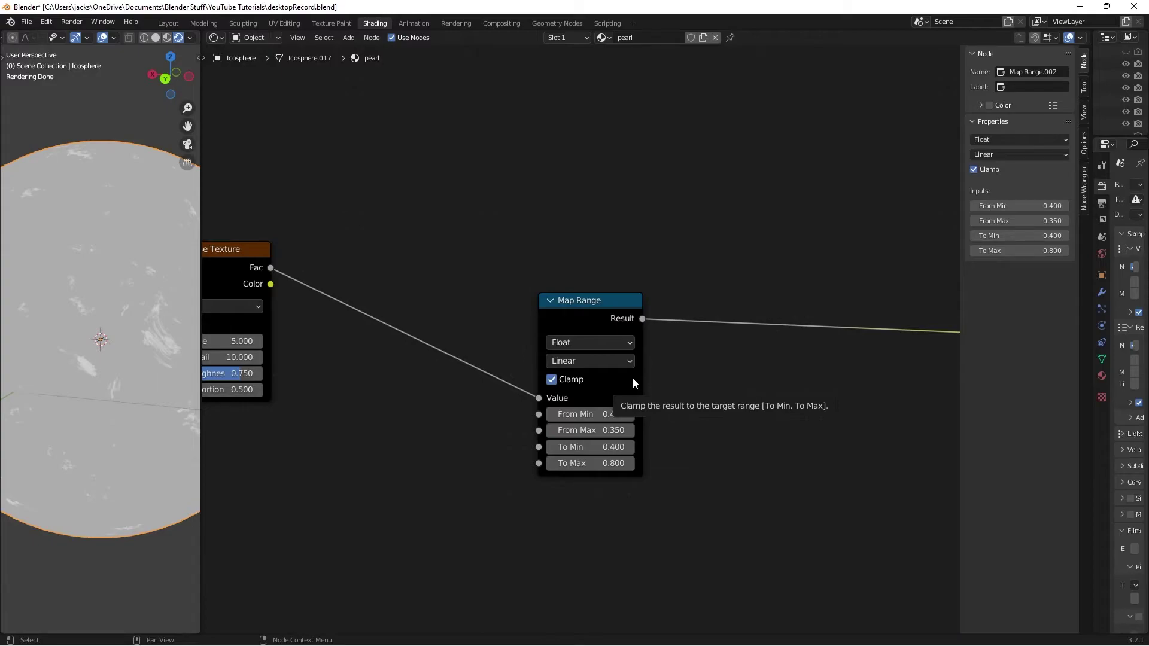
Add a Math Add node left of Map Range and place a duplicate below it.
key(shift+a)
click(392, 459)
text(math)
key(Return)
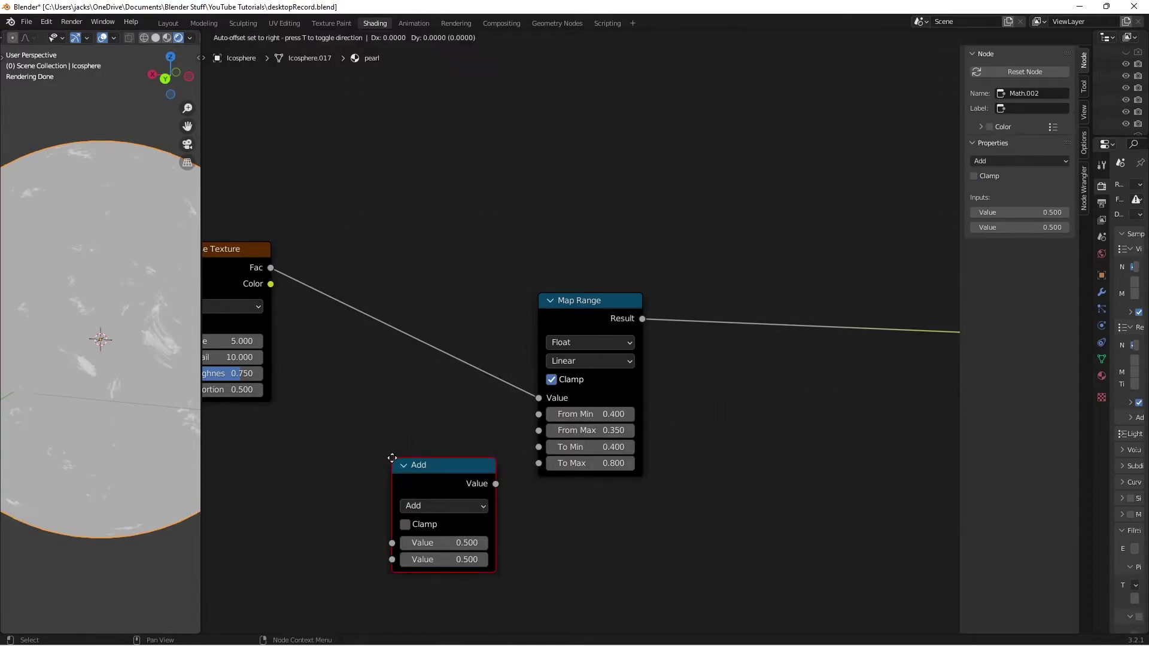
click(368, 395)
scroll(527, 428, down, 2)
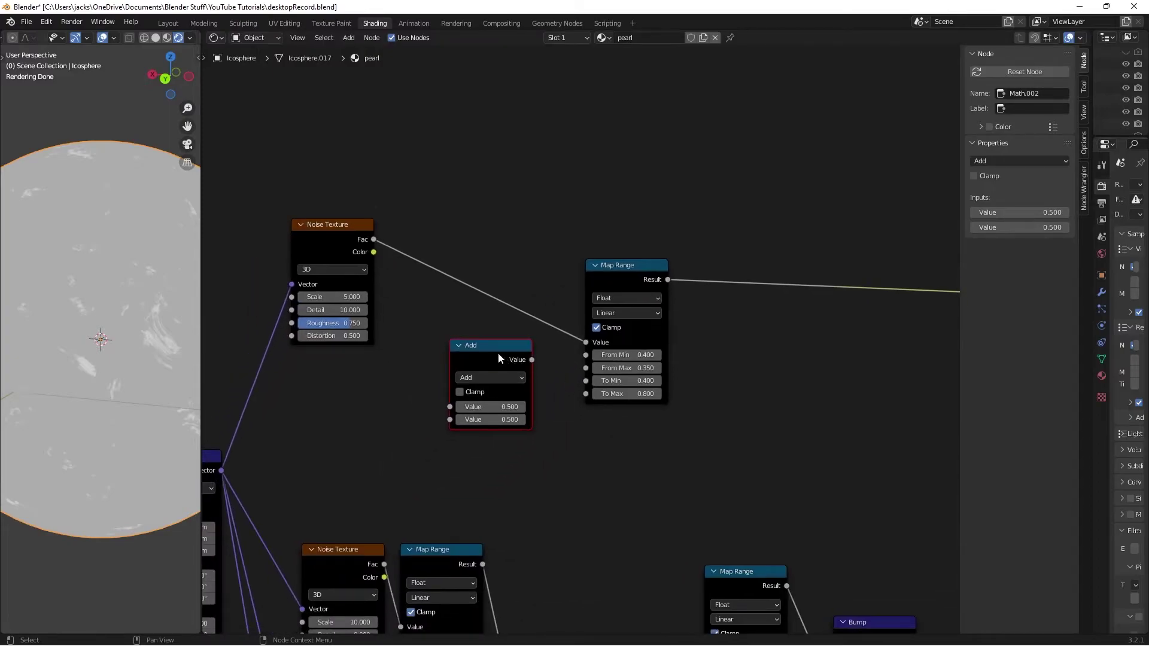
key(shift+d)
click(501, 450)
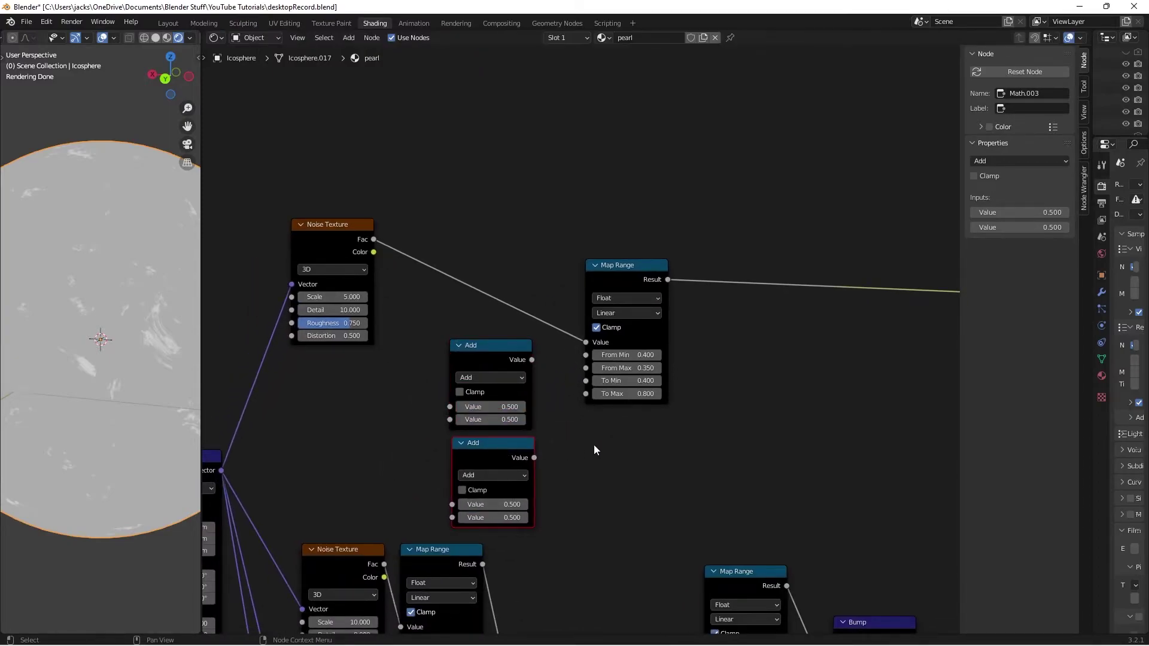
middle_drag(595, 450, 596, 428)
drag(511, 324, 504, 321)
scroll(607, 425, up, 2)
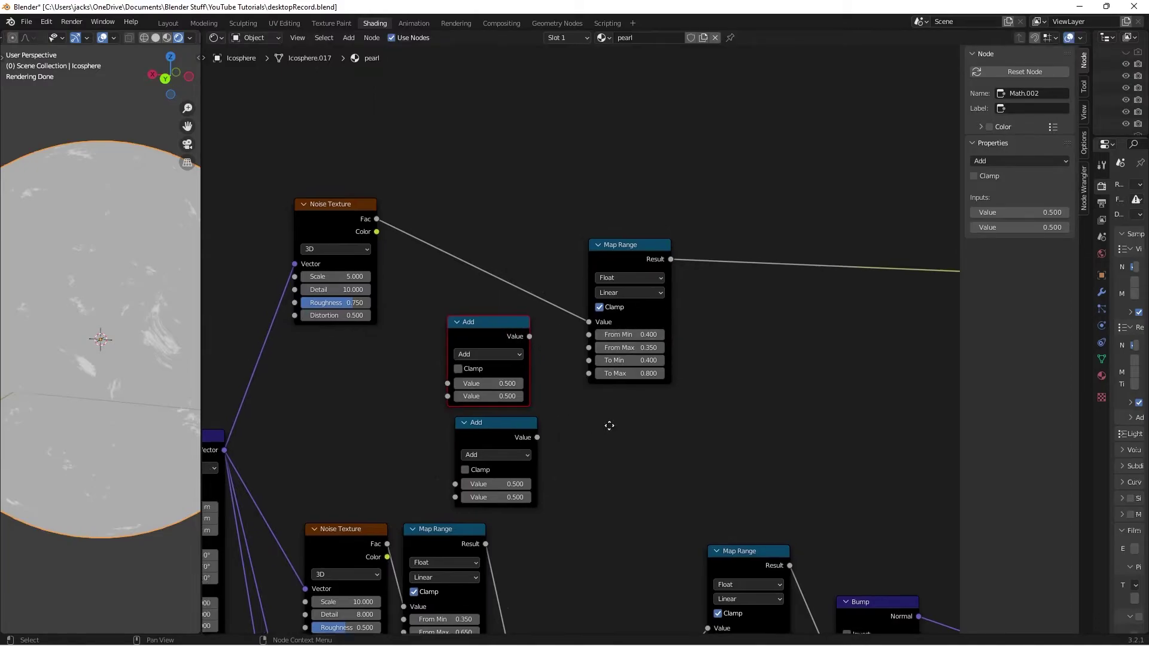
Zero both Add nodes, set the upper one to 0.4, and link it to From Min.
drag(476, 397, 475, 411)
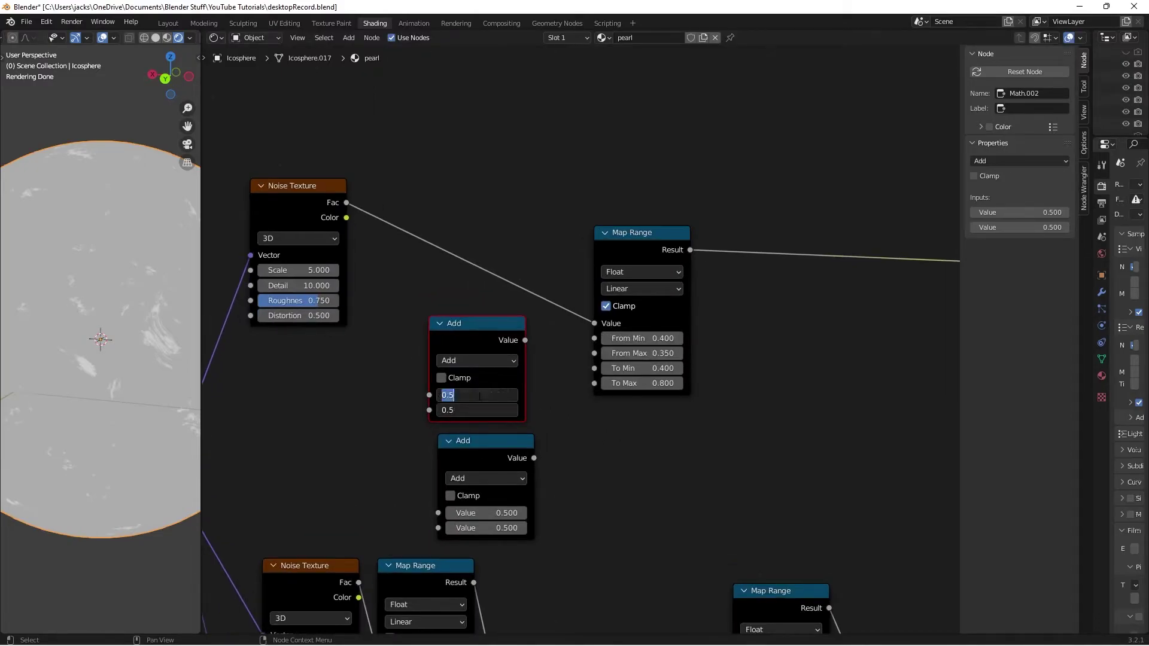
text(0)
key(Return)
drag(527, 507, 489, 523)
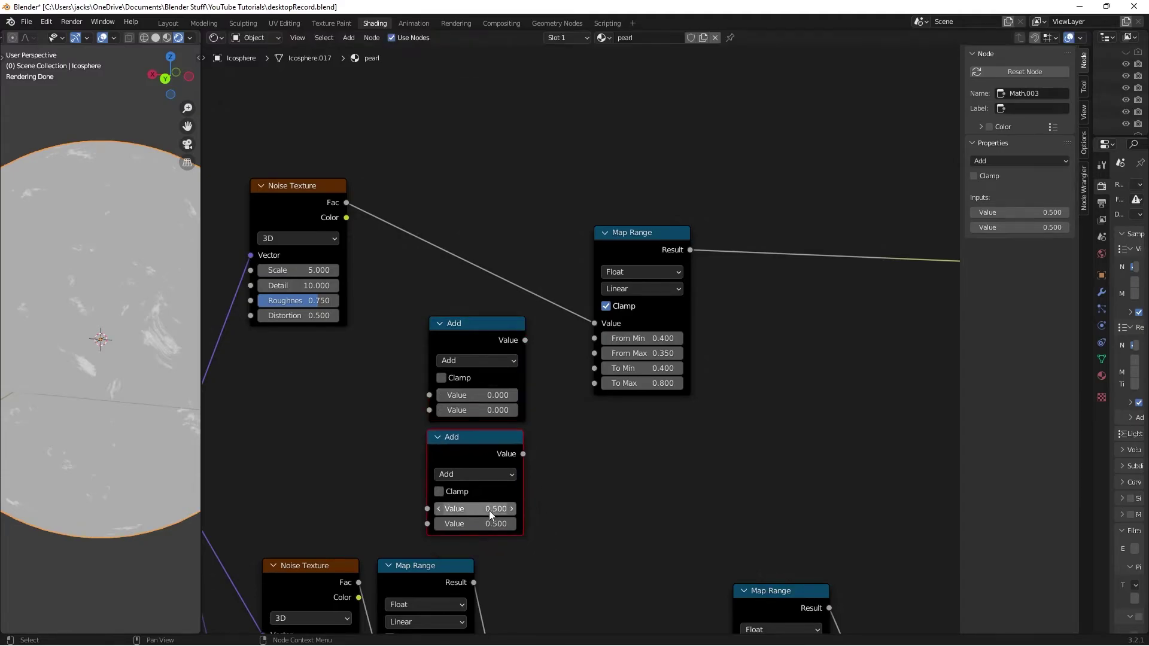
text(0)
key(Return)
drag(486, 369, 472, 366)
click(482, 408)
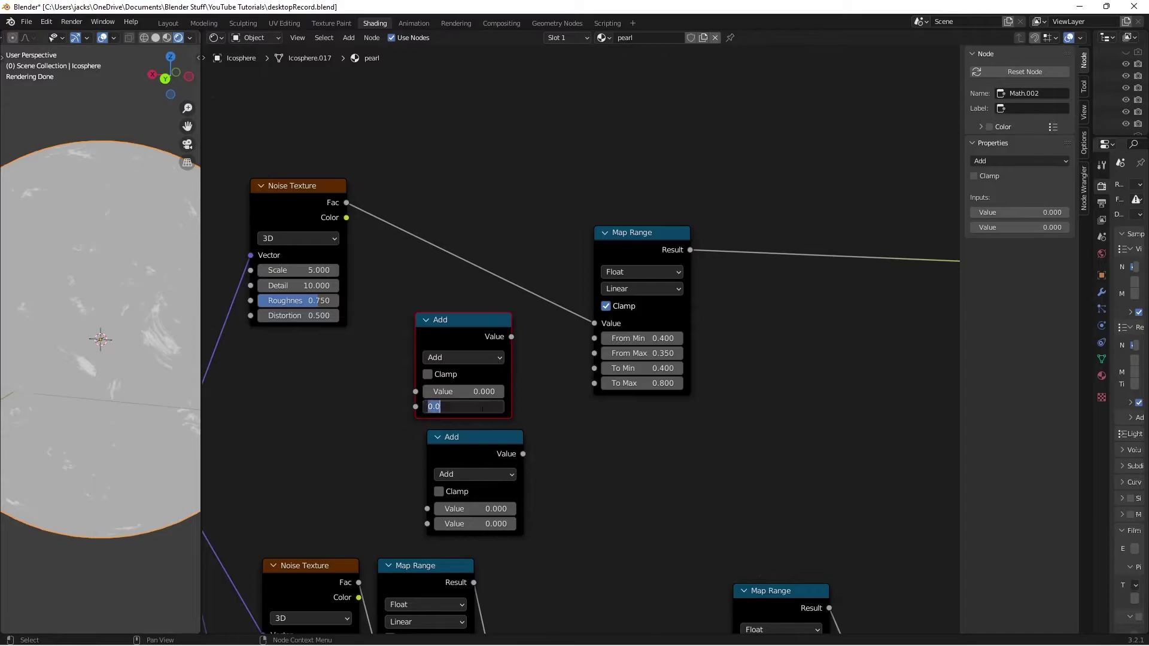
text(.4)
key(Return)
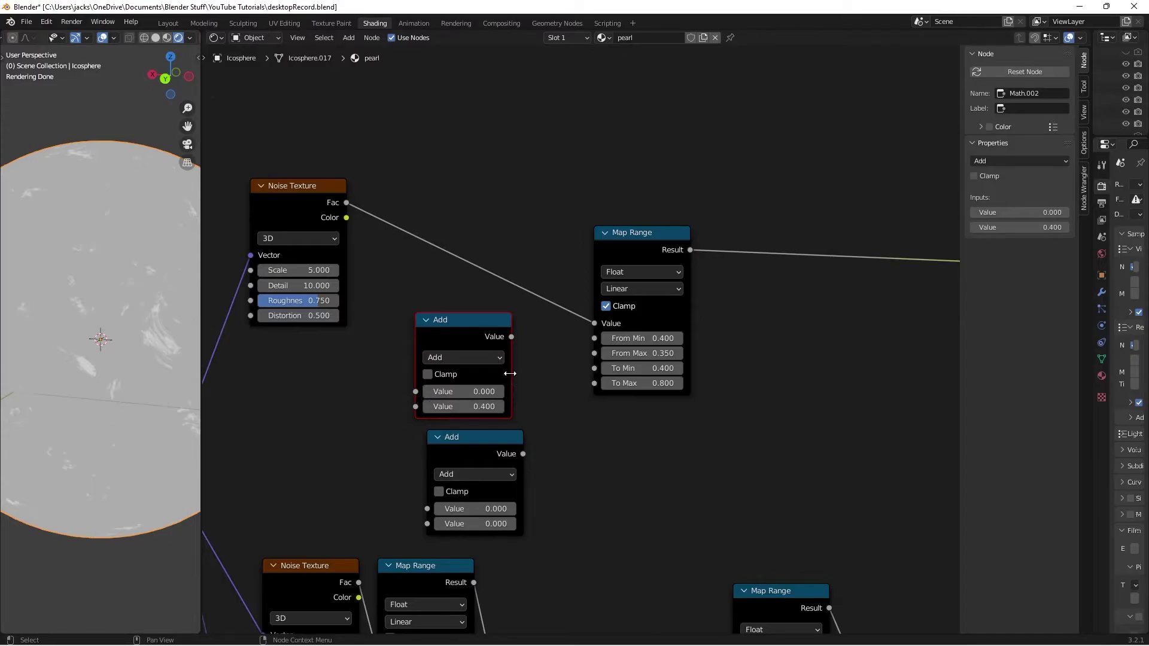
drag(512, 337, 526, 345)
drag(602, 334, 602, 335)
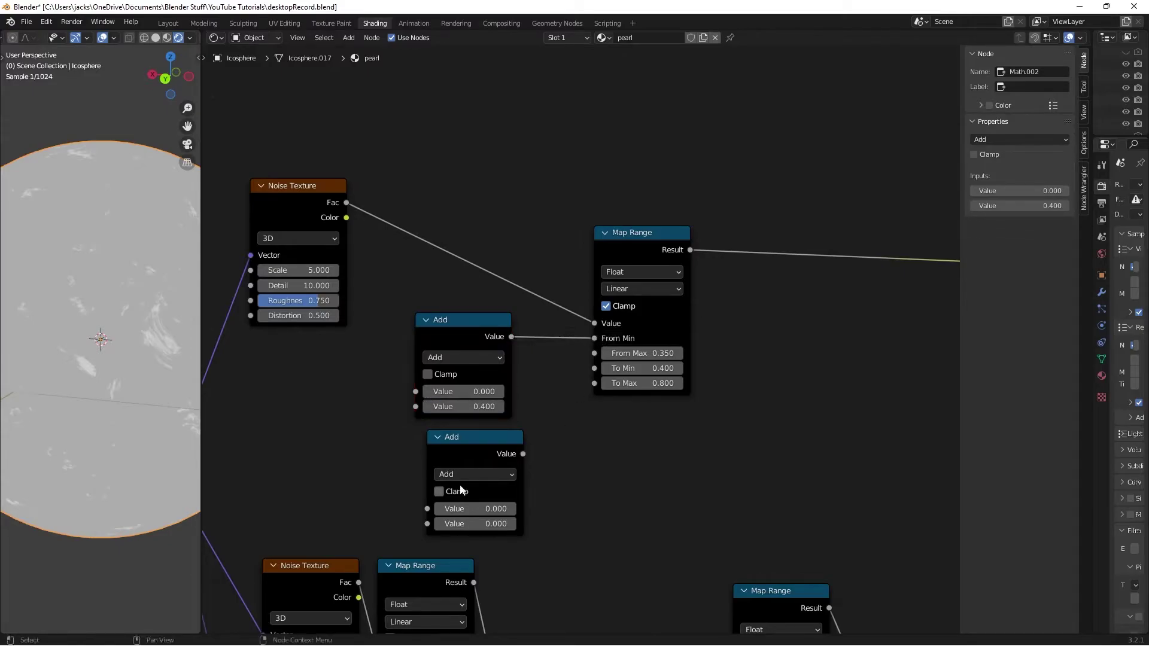
Set the lower Add node to 0.35 and link it to the Map Range From Max.
drag(463, 443, 458, 442)
click(482, 521)
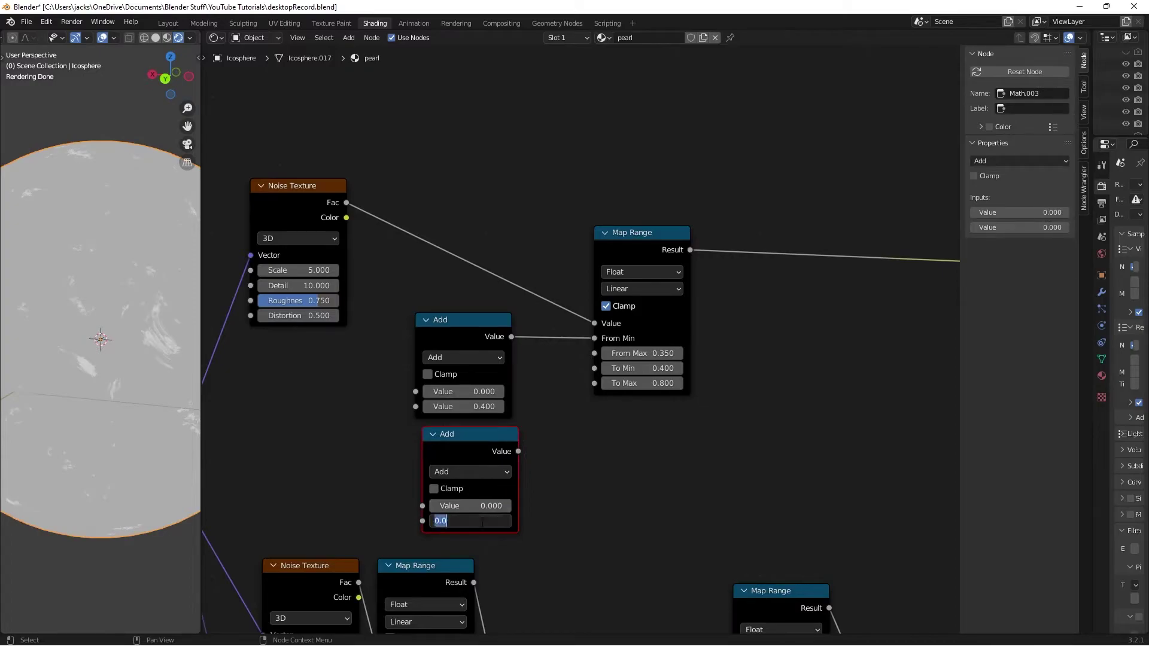
text(.35)
key(Return)
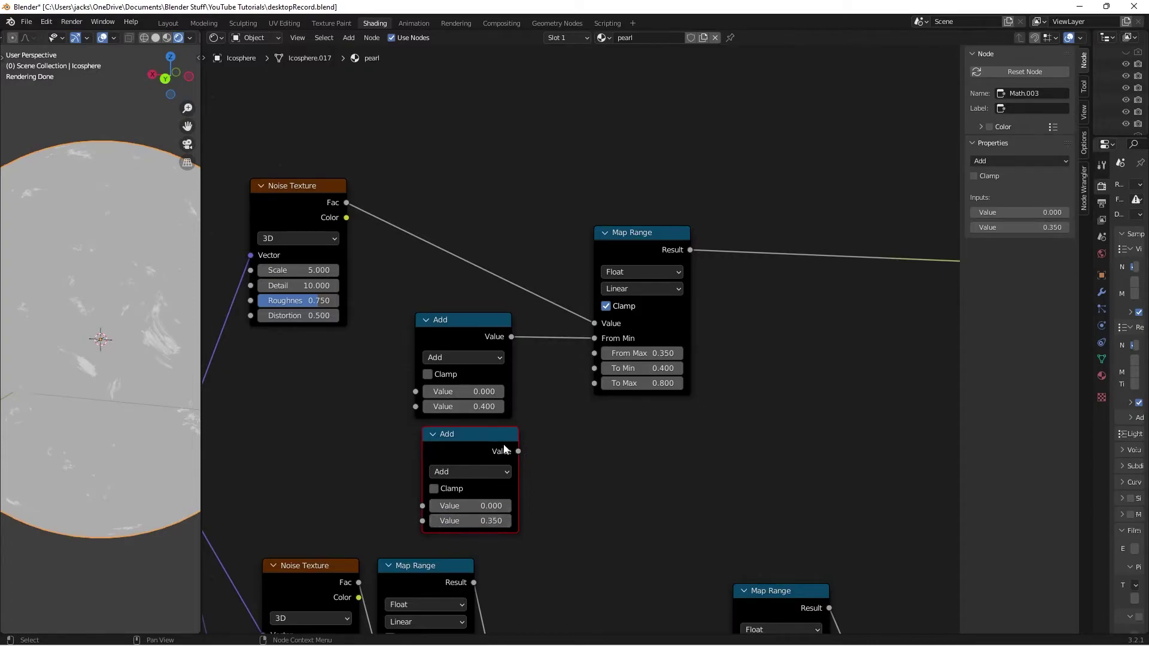
drag(518, 451, 590, 351)
drag(601, 350, 600, 350)
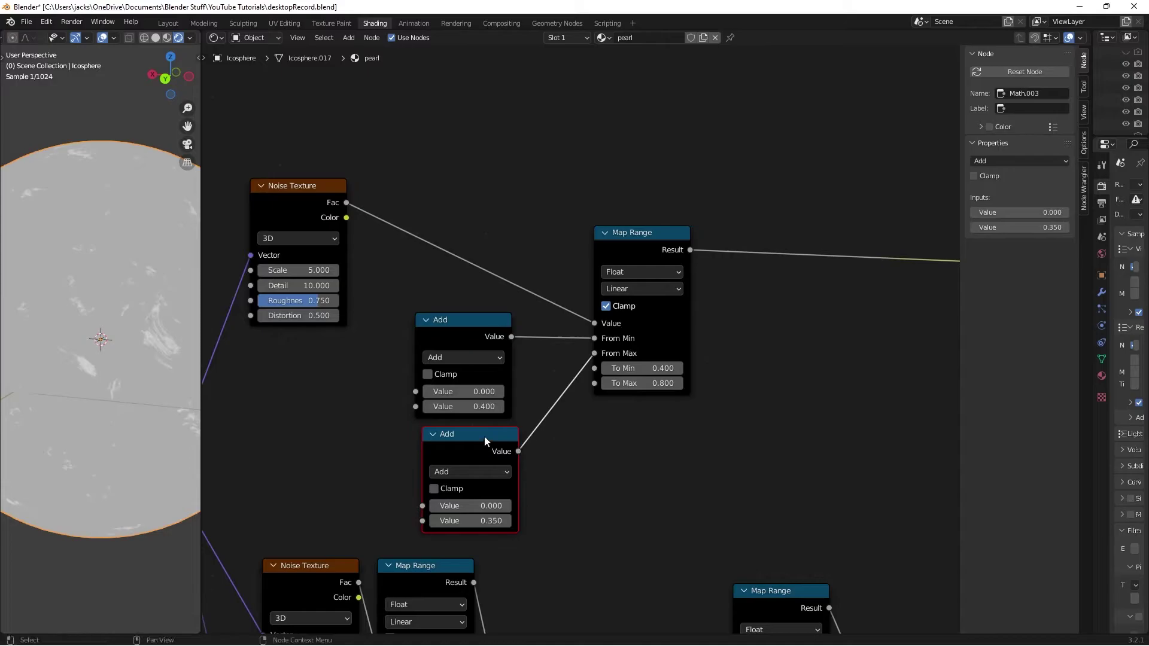
drag(477, 435, 468, 433)
click(589, 474)
middle_drag(594, 477, 653, 476)
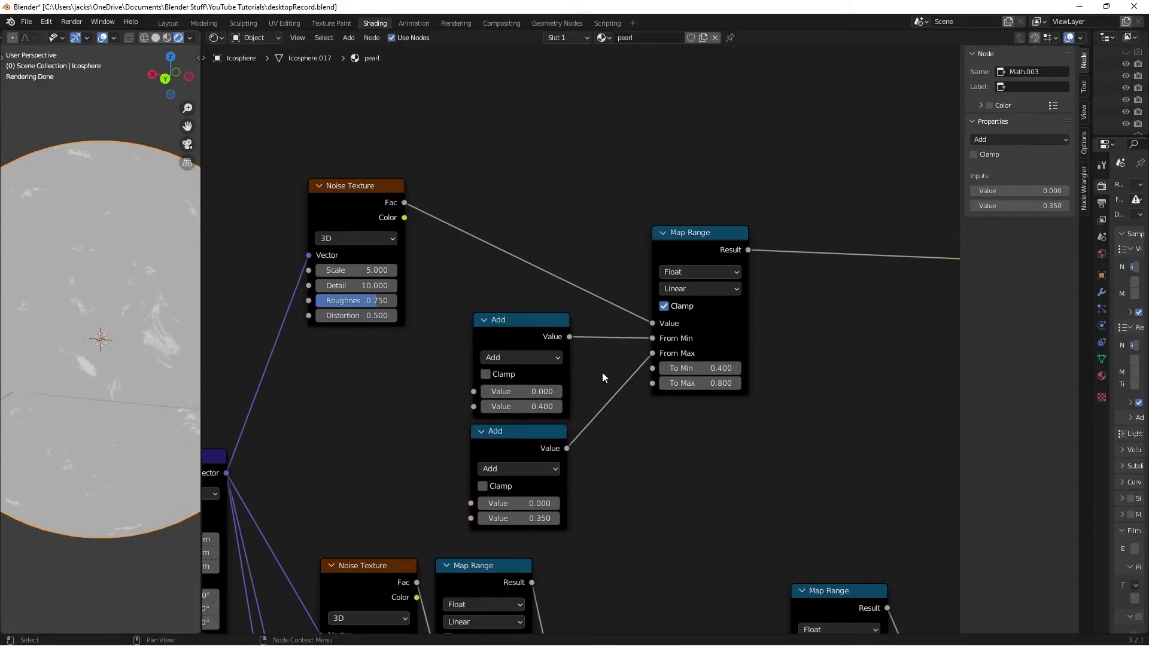
Add a Value node and connect it to both Add nodes' inputs.
key(shift+a)
click(616, 391)
text(value)
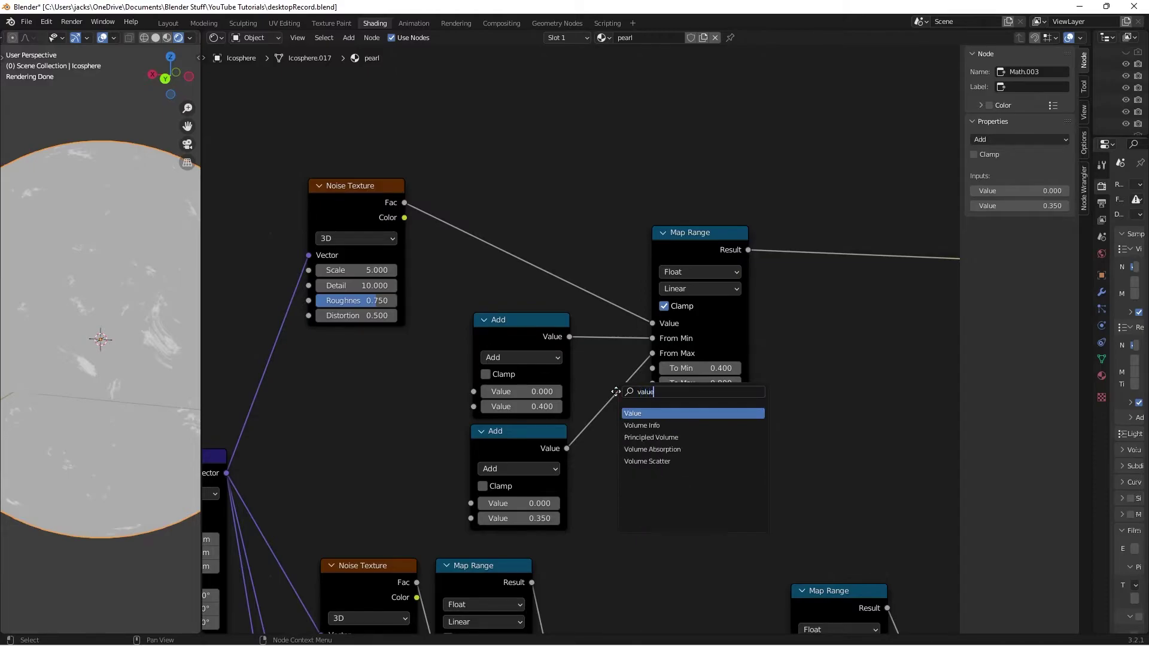
key(Return)
click(307, 419)
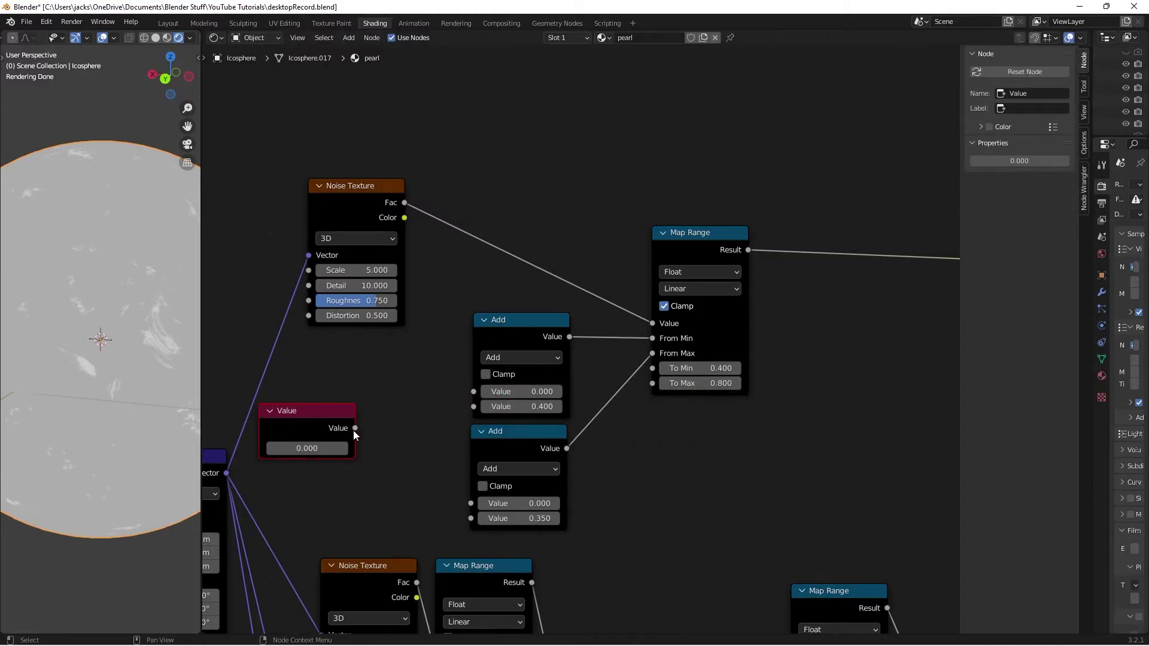
drag(355, 428, 473, 391)
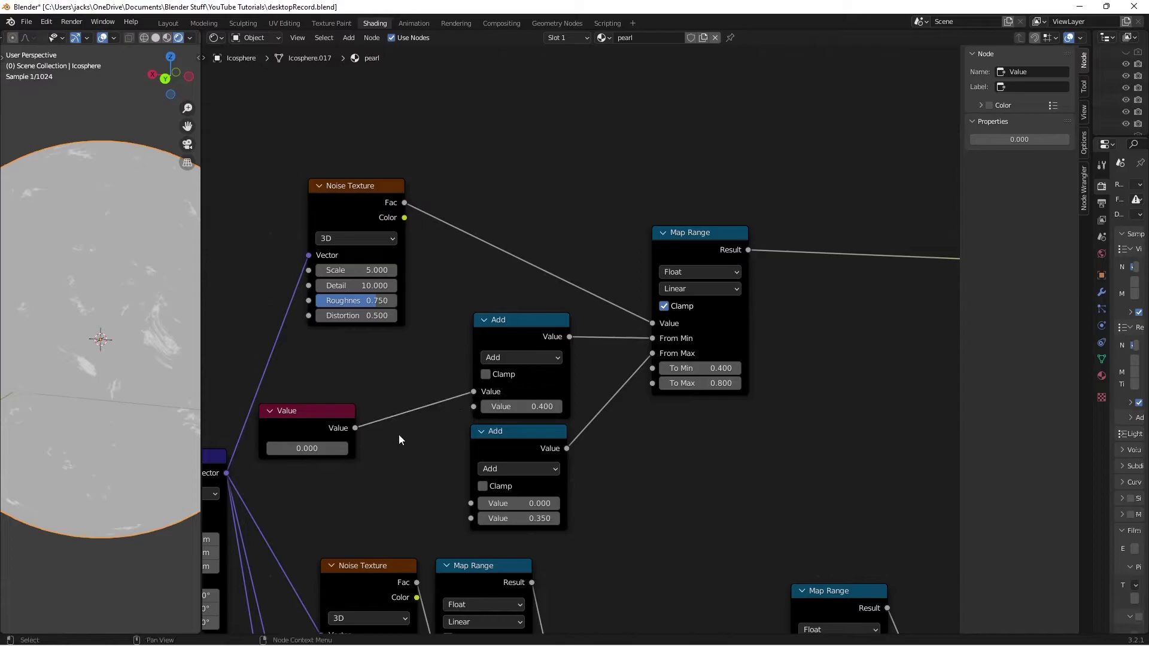
drag(354, 428, 480, 500)
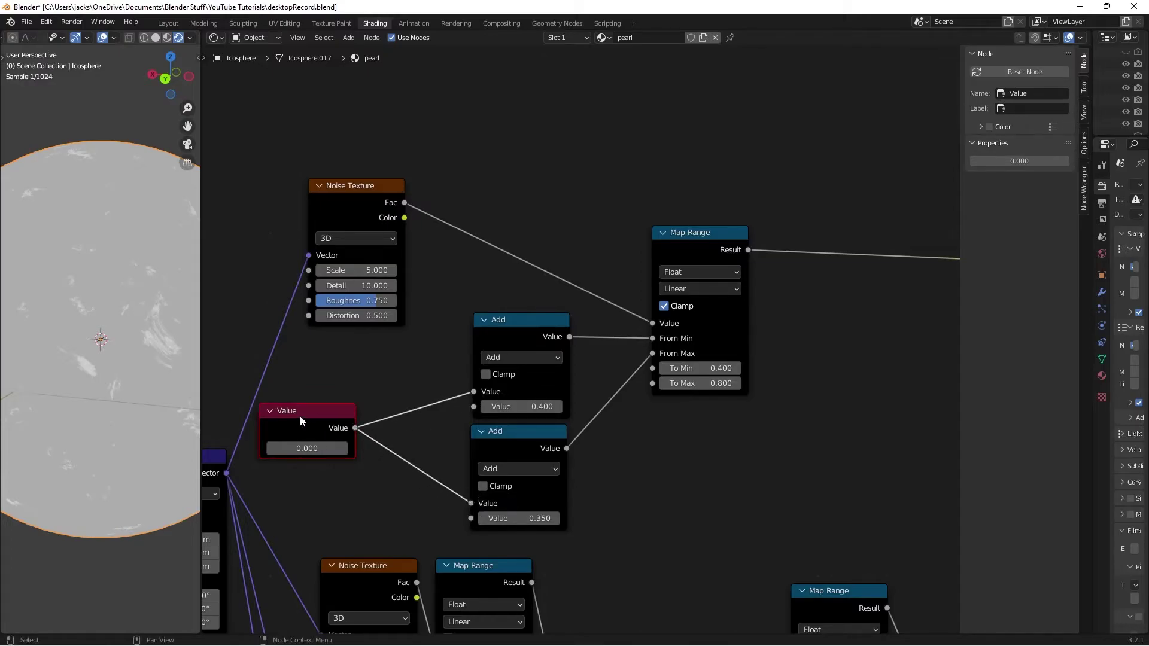
drag(301, 419, 349, 421)
Try 0.05 in the Value node, then set it back to 0.
click(352, 448)
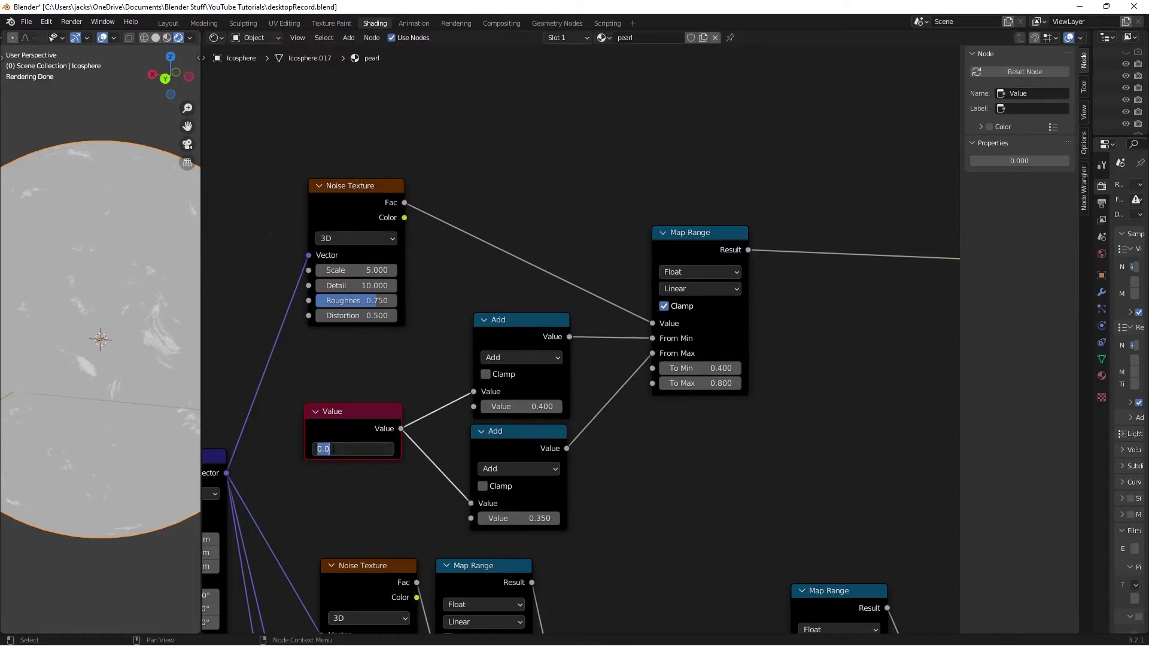
text(0.05)
key(Return)
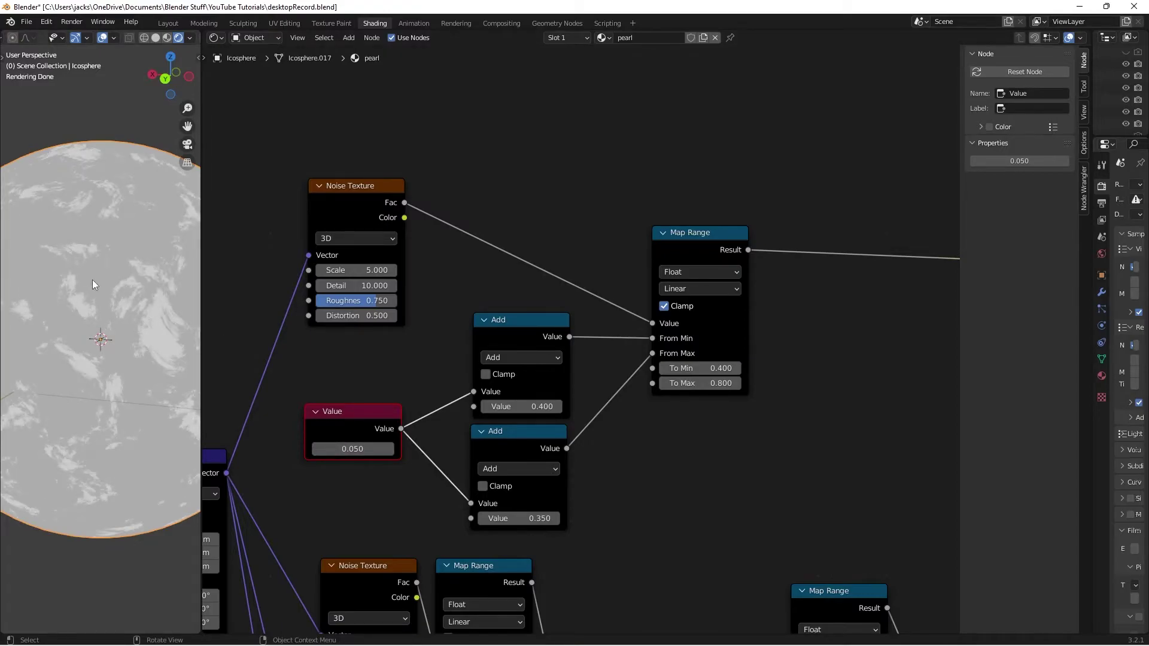
click(358, 448)
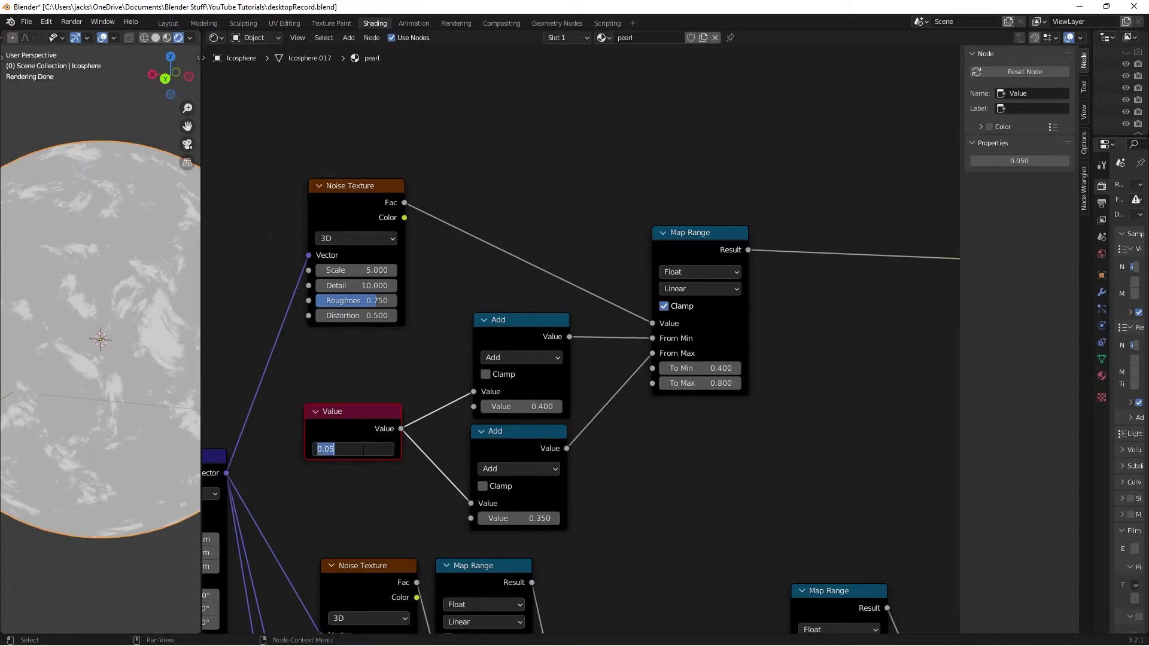
text(0)
key(Return)
Try -1 in the Value node, return it to 0, and save desktopRecord.blend.
click(356, 449)
key(Return)
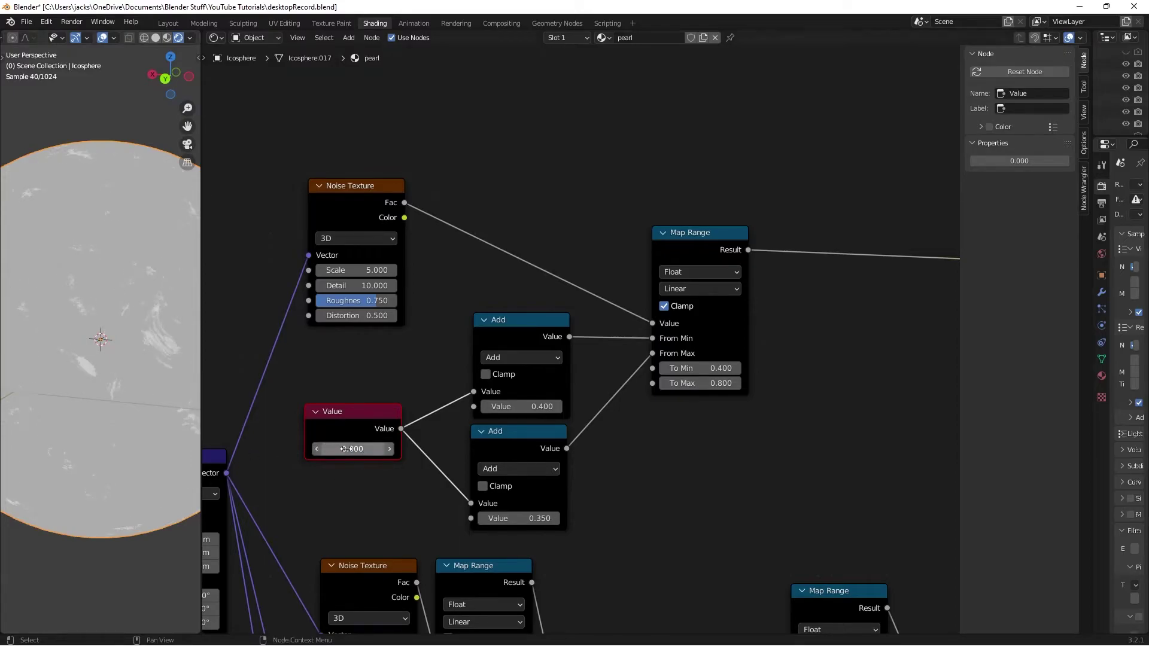
click(347, 449)
text(-1)
key(Return)
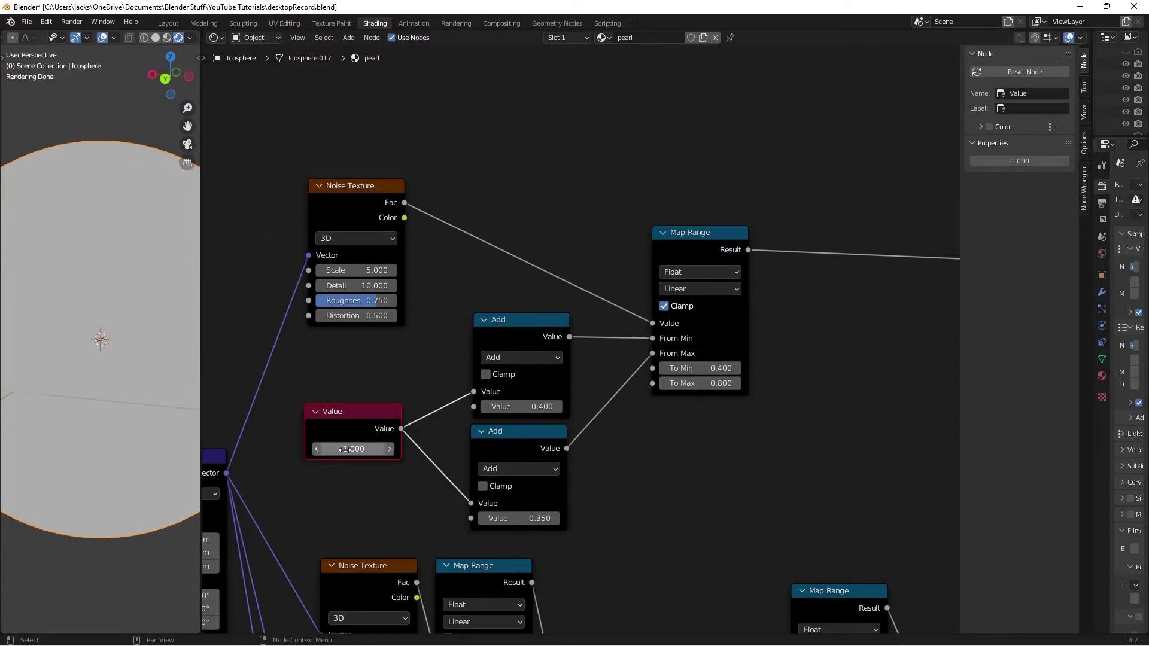
click(344, 449)
text(0)
key(Return)
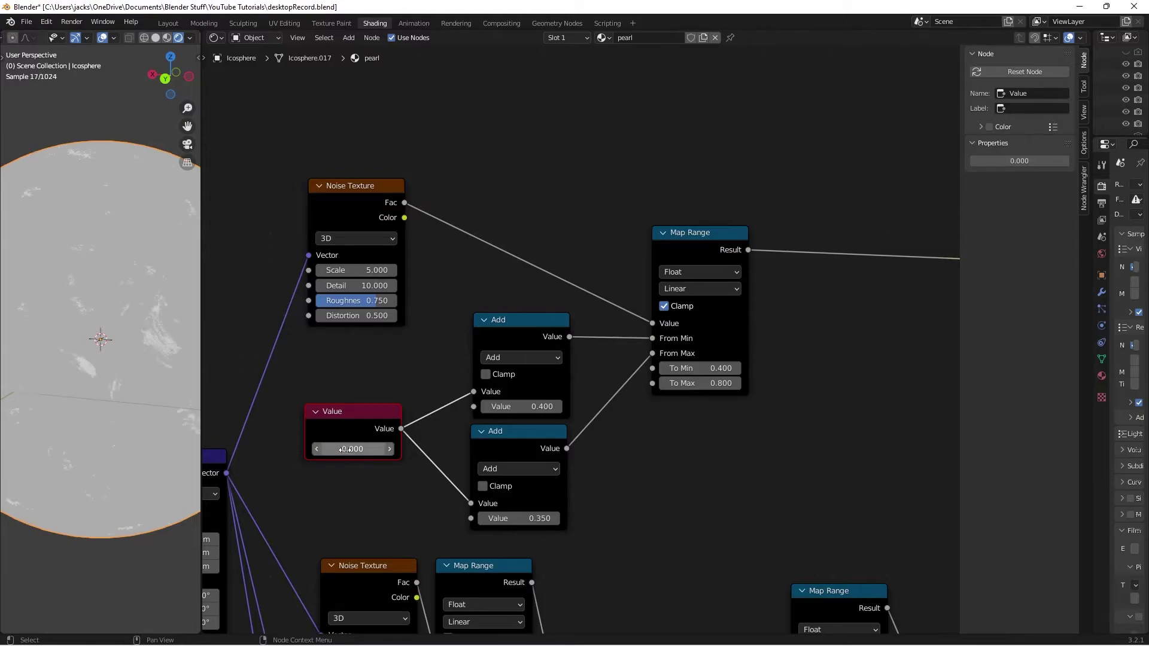
key(ctrl+s)
drag(334, 421, 367, 429)
Save, frame the noise nodes, and cancel a trial drag of the Noise Texture Scale.
scroll(440, 395, down, 1)
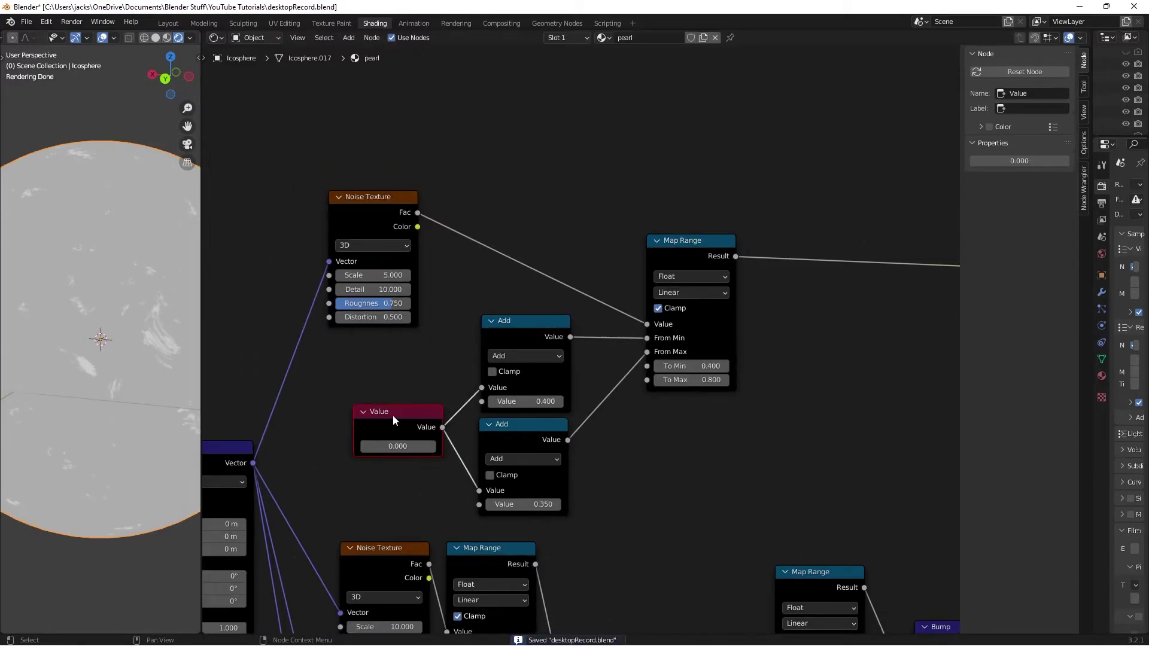
key(ctrl+s)
middle_drag(761, 459, 629, 431)
scroll(538, 383, down, 1)
middle_drag(466, 346, 516, 383)
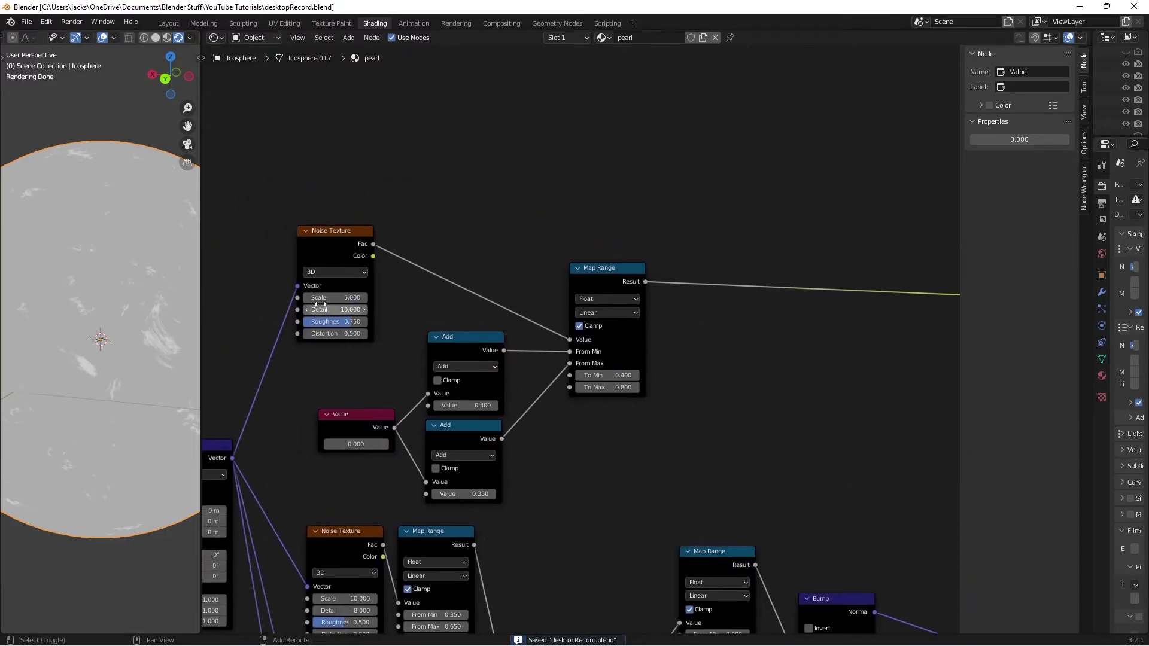
shift+drag(317, 299, 488, 297)
right_click(323, 299)
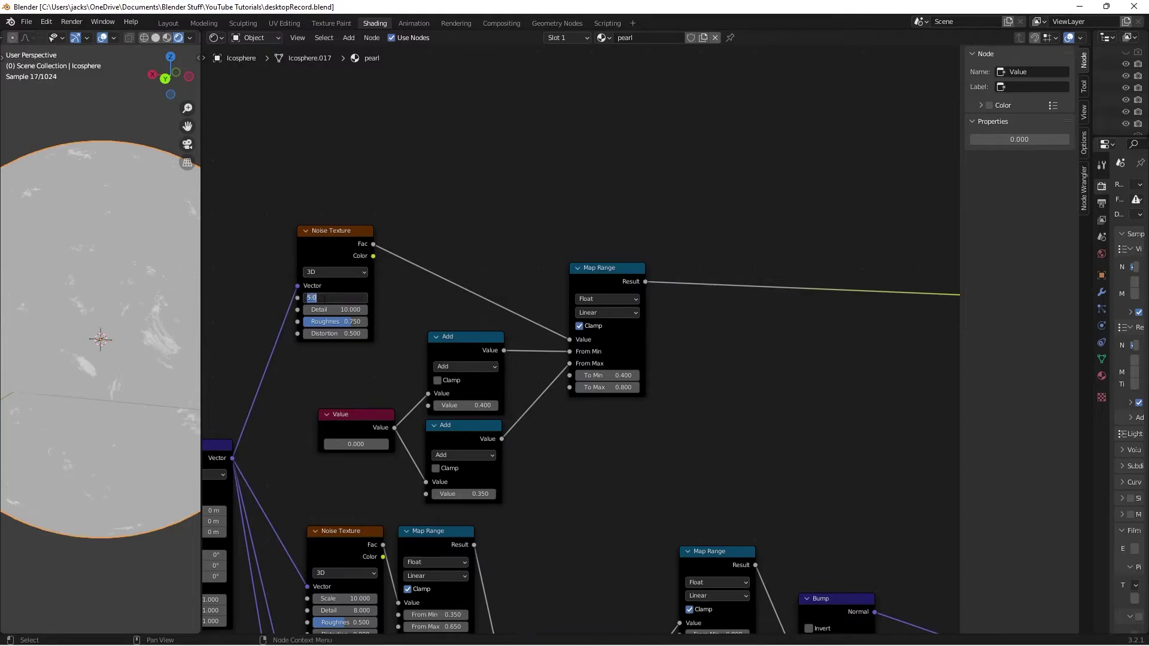
Set the Noise Texture Scale to 50, return it to 5, and save.
click(322, 297)
text(50)
key(Return)
click(318, 297)
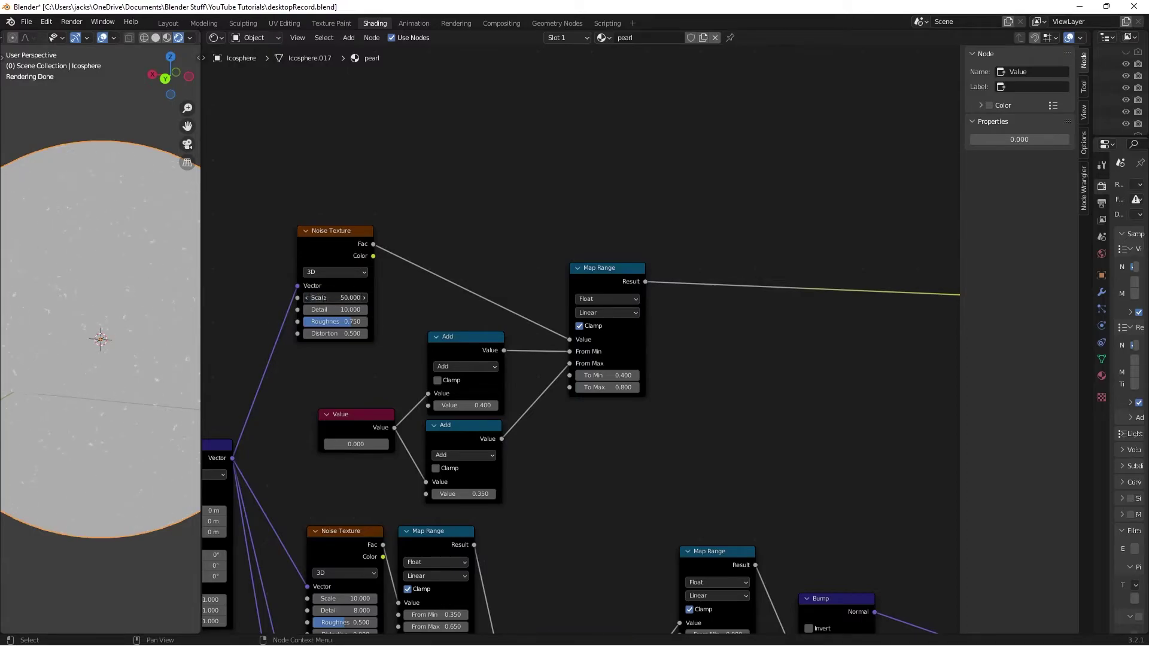
text(5)
key(Return)
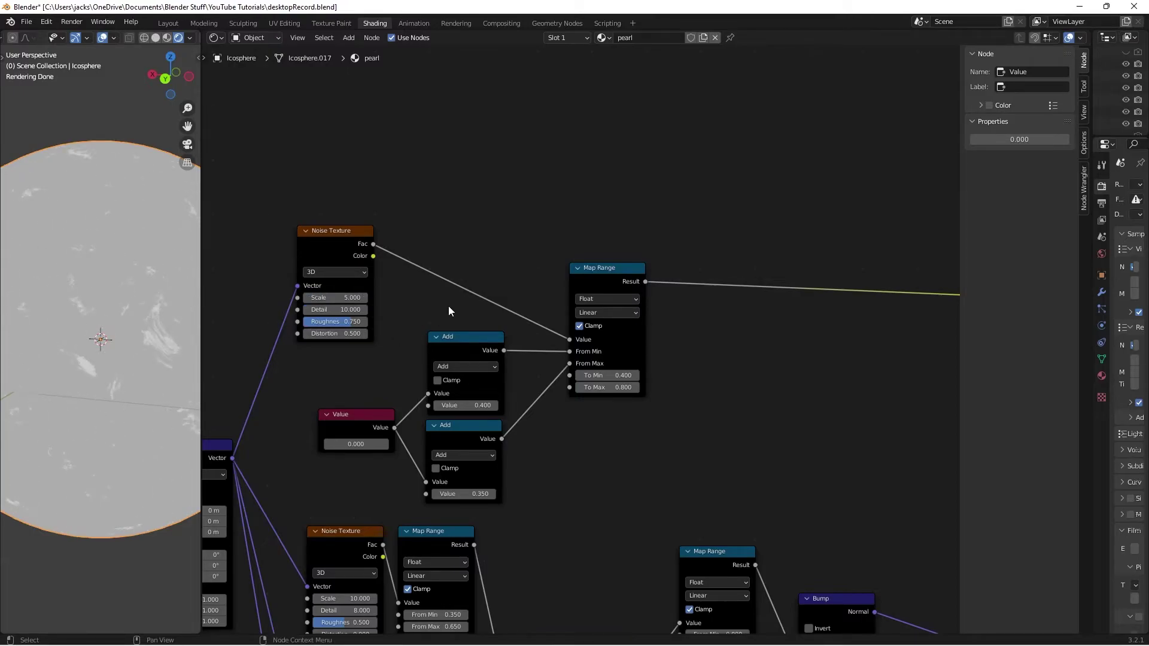
key(ctrl+s)
scroll(754, 392, down, 2)
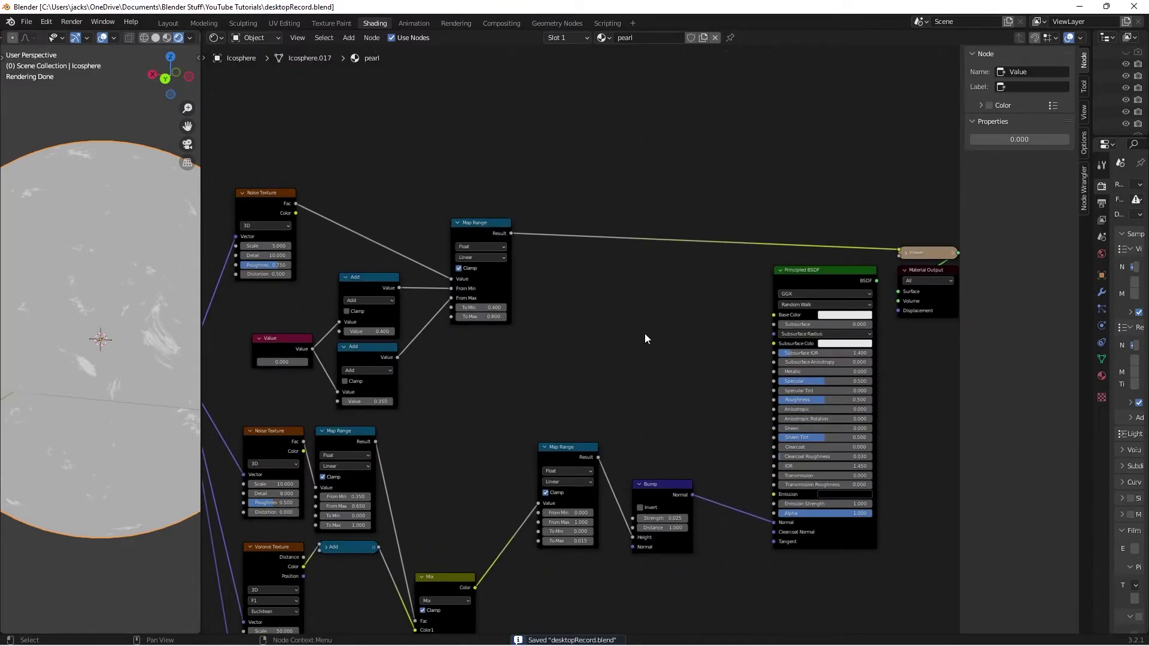
Add a Mix node and link the Map Range result into it.
key(shift+a)
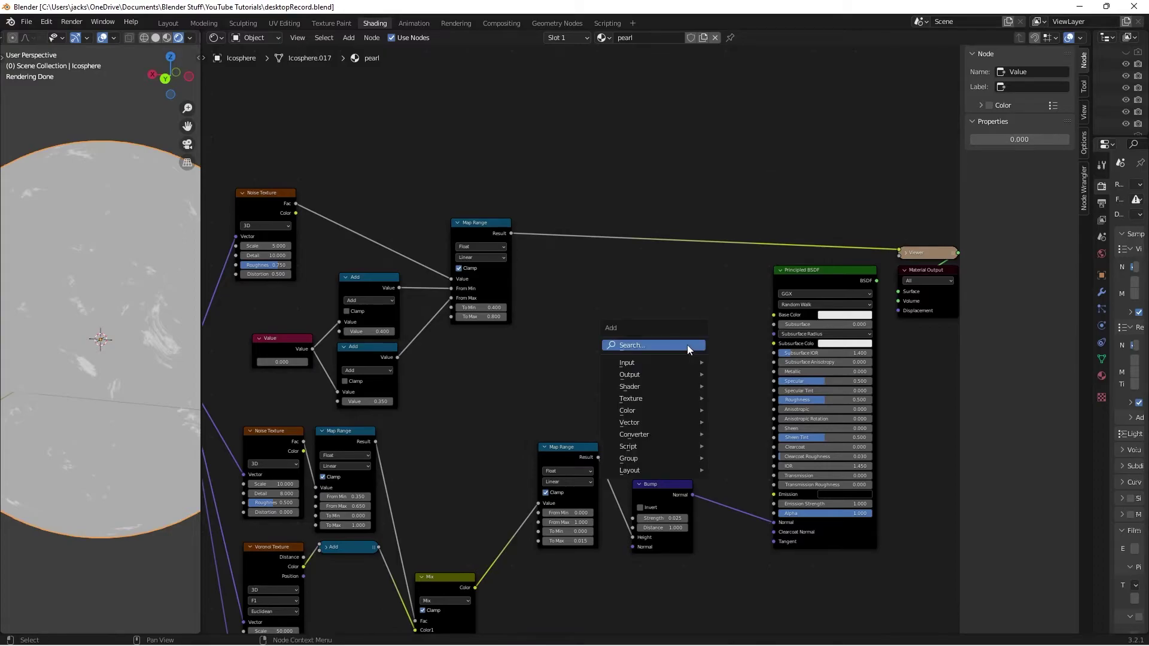
click(687, 344)
text(mix)
key(Return)
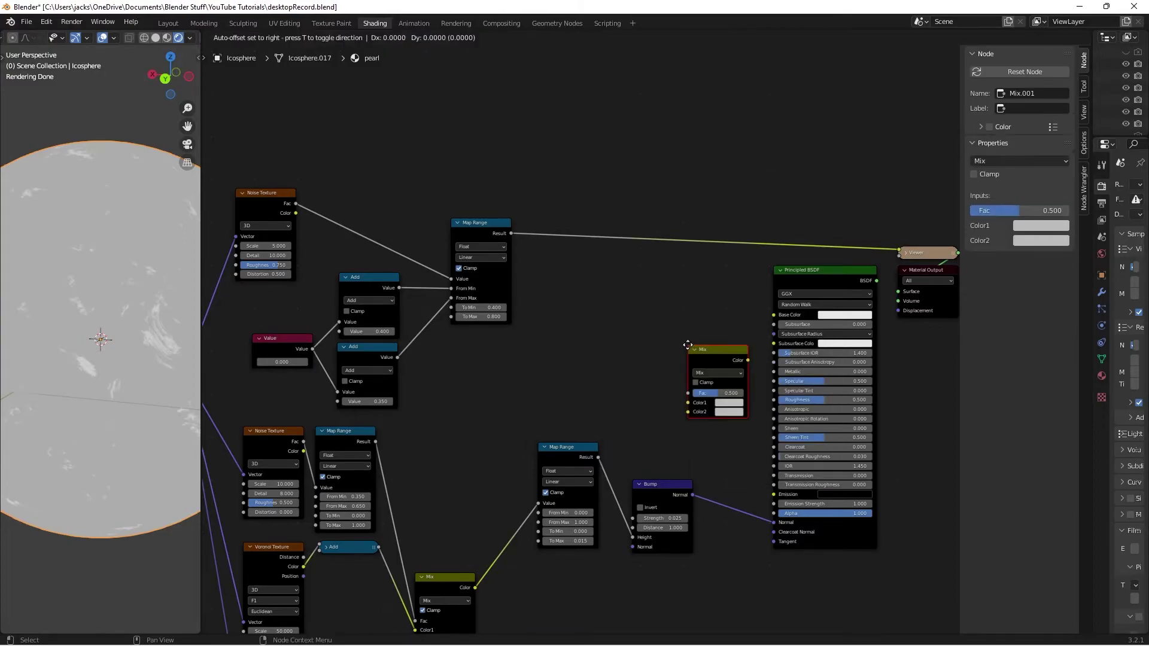
click(582, 333)
scroll(598, 329, up, 2)
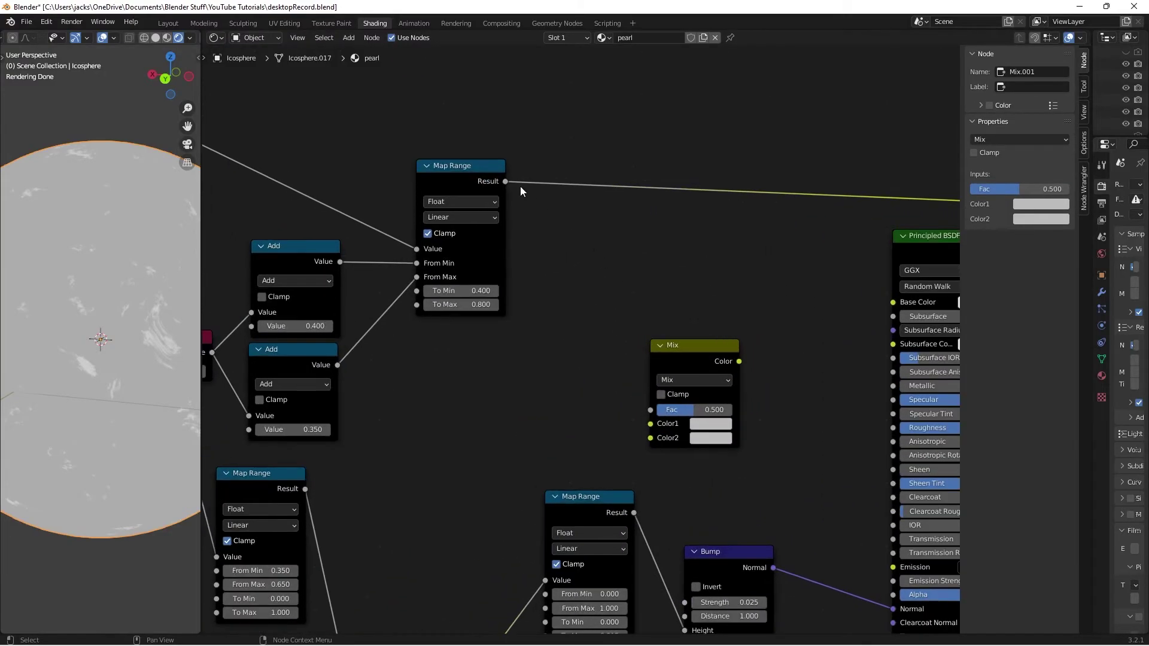
drag(506, 182, 657, 430)
drag(680, 353, 672, 353)
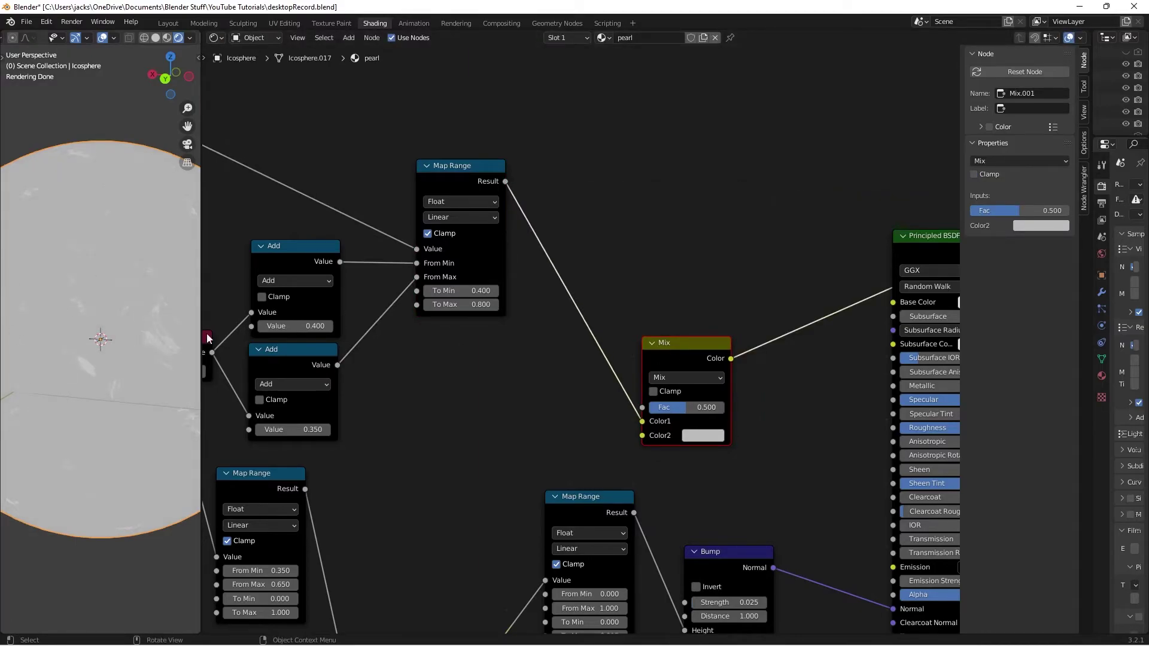
Darken the Mix Color2 to near black and move the Map Range link to Color2.
middle_drag(207, 338, 162, 324)
click(652, 421)
drag(746, 275, 746, 307)
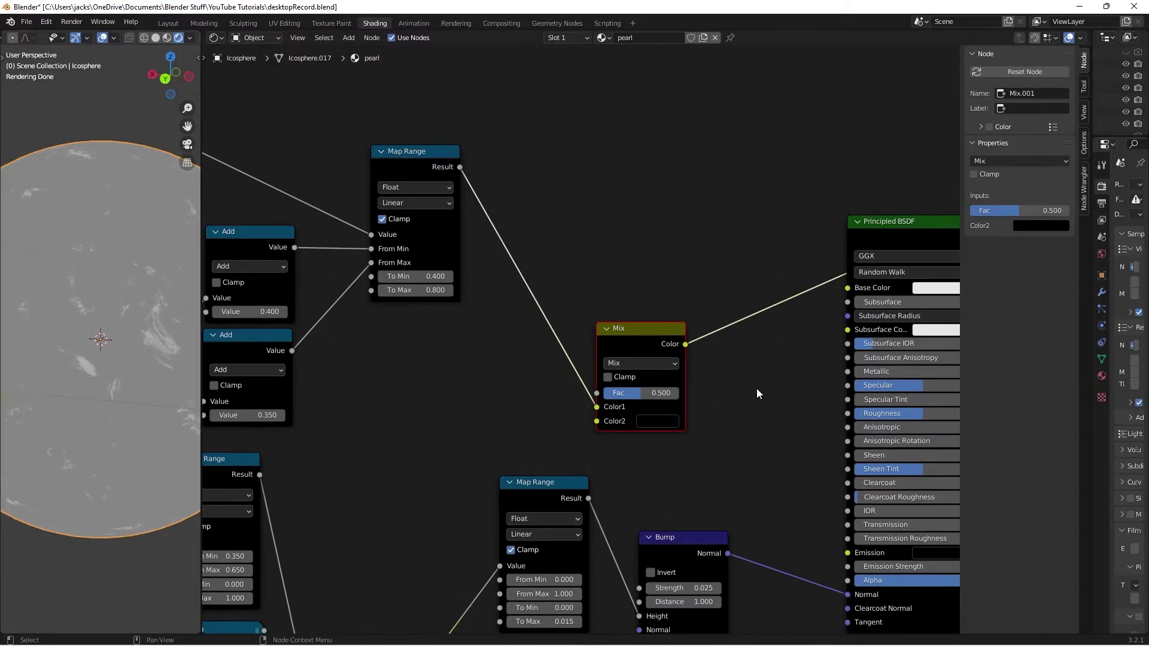
scroll(736, 388, up, 2)
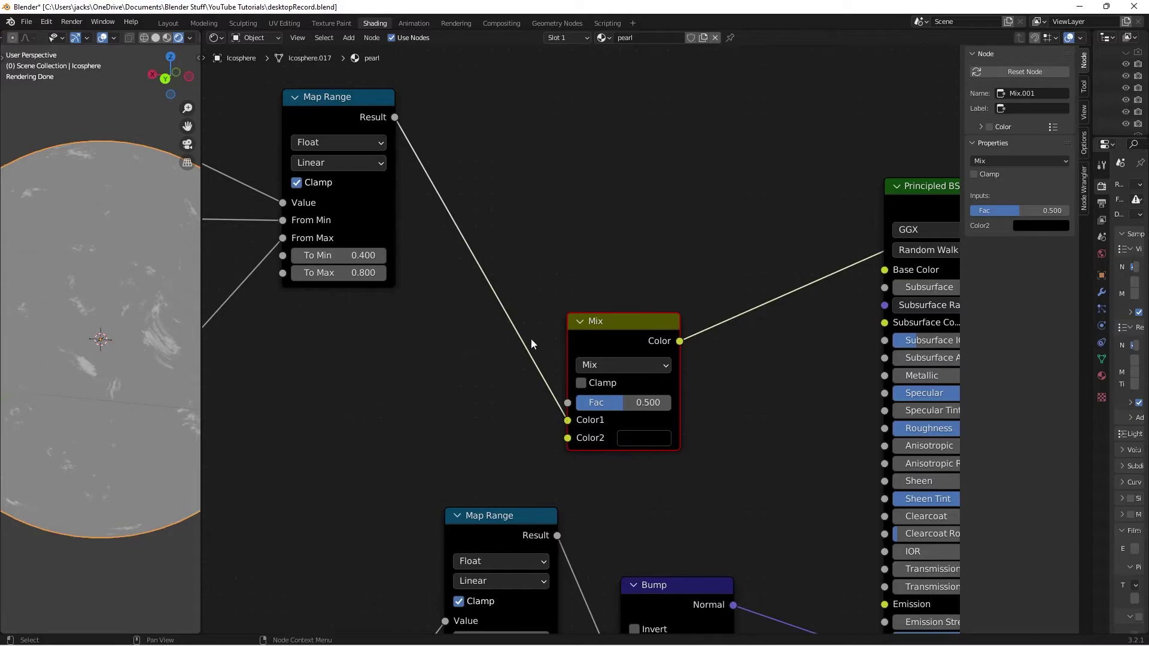
mouse_move(567, 420)
mouse_down()
mouse_move(533, 414)
mouse_move(573, 438)
mouse_up()
middle_drag(560, 250, 538, 249)
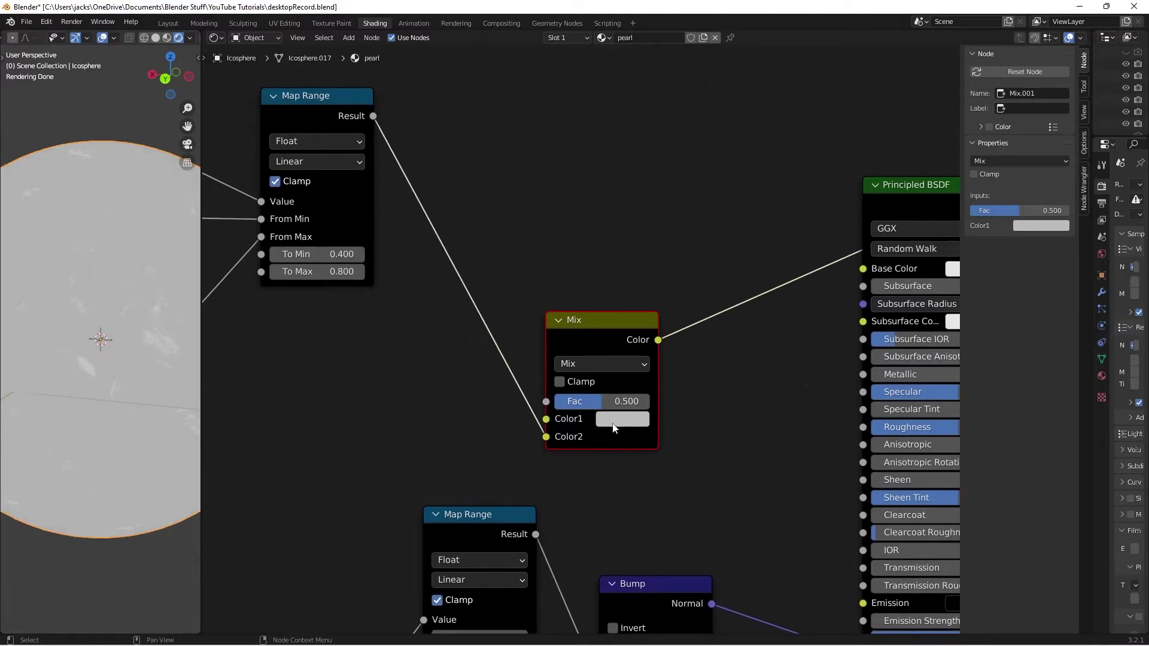
Add a Value node above the Mix and link it into Color1.
key(shift+a)
text(value)
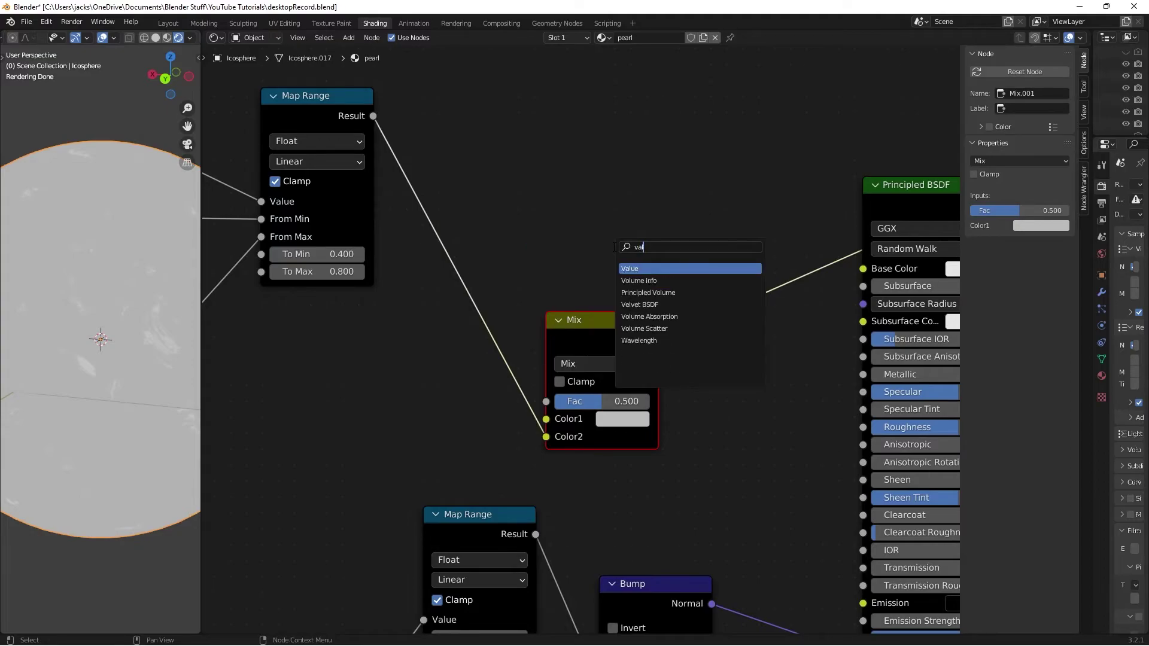
key(Return)
click(460, 105)
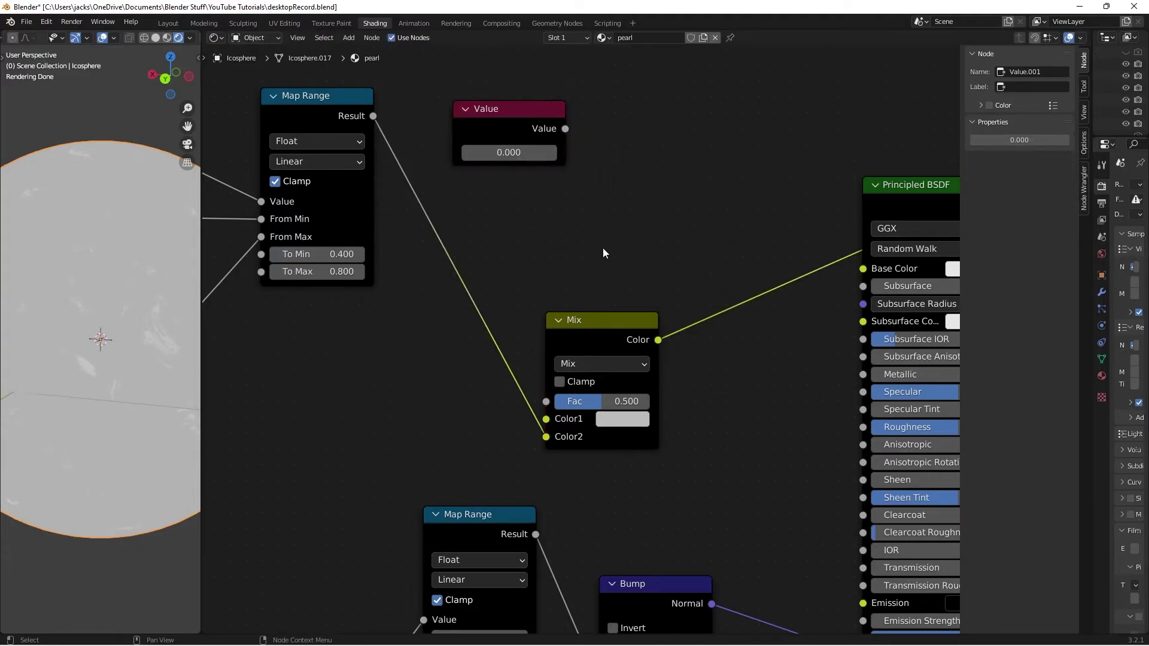
middle_drag(602, 247, 608, 255)
drag(547, 141, 551, 425)
click(526, 129)
Reposition the Value node and try Mix Fac values around 0.117 and 0.200.
click(477, 137)
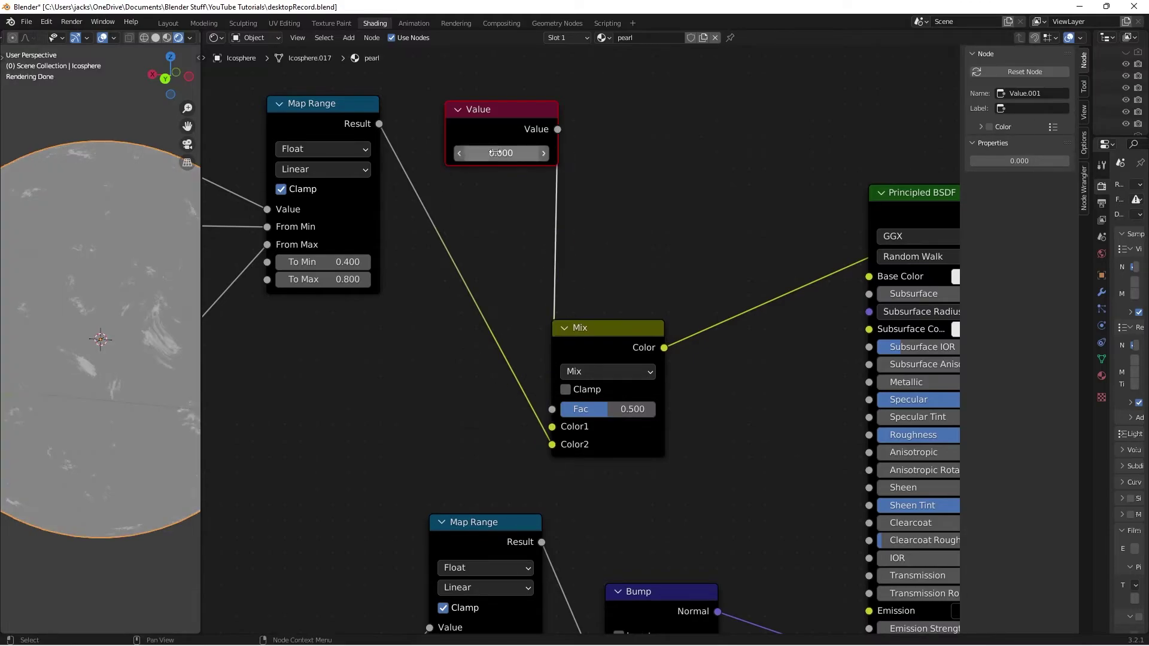
drag(492, 110, 474, 103)
click(598, 179)
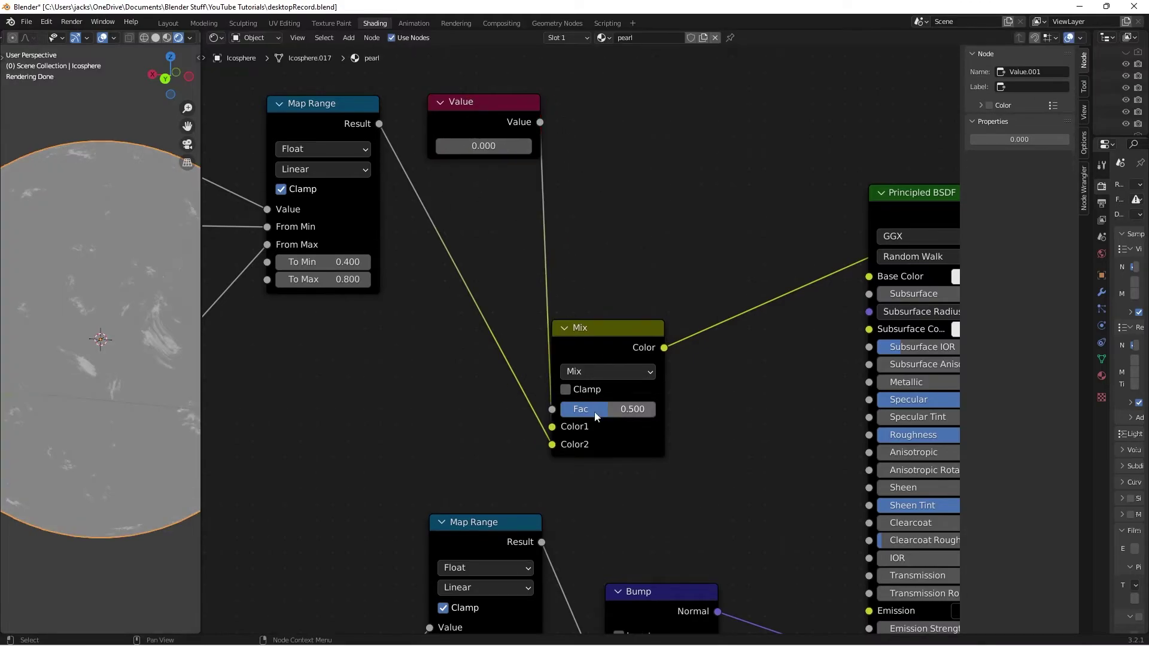
click(612, 346)
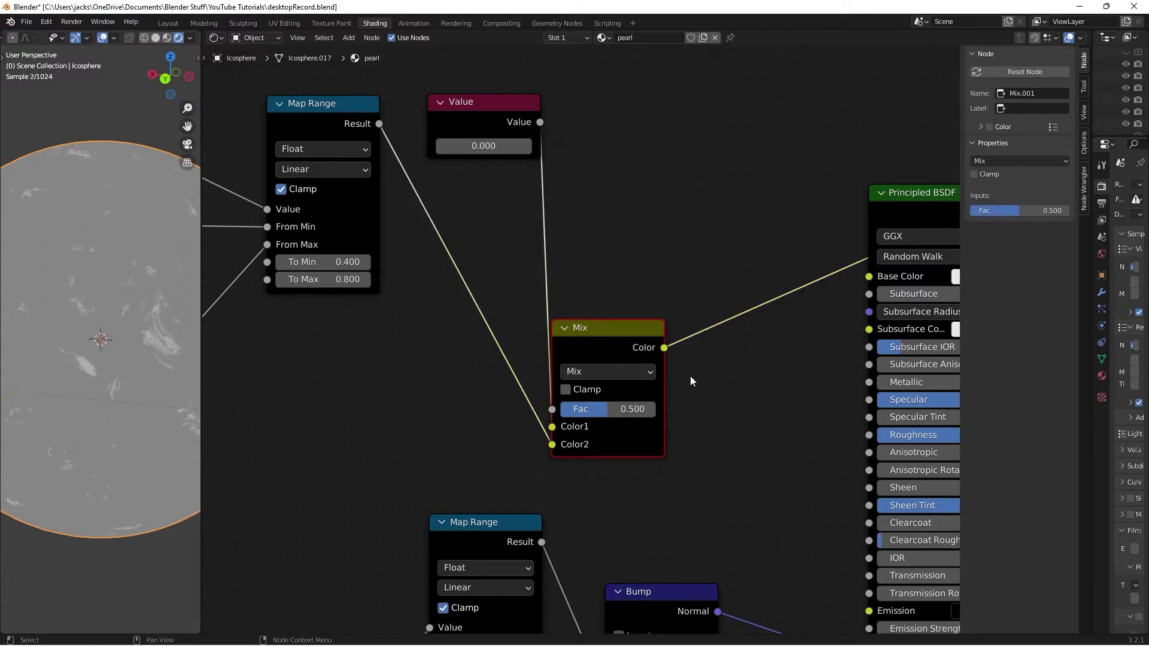
drag(629, 408, 654, 409)
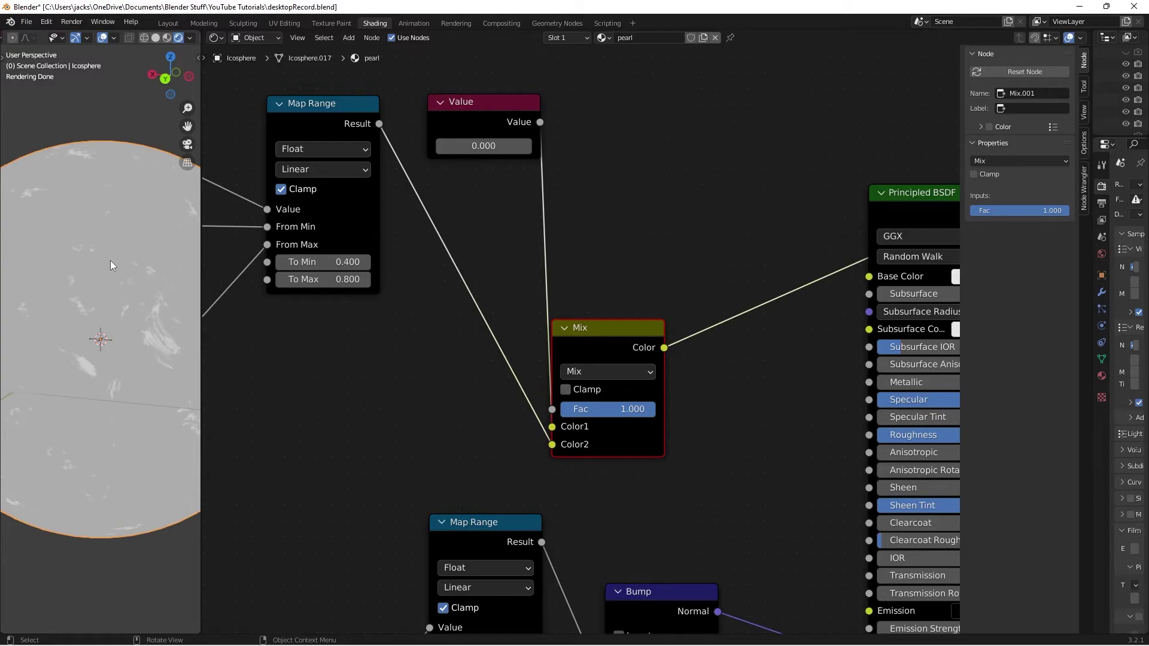
drag(630, 417, 654, 409)
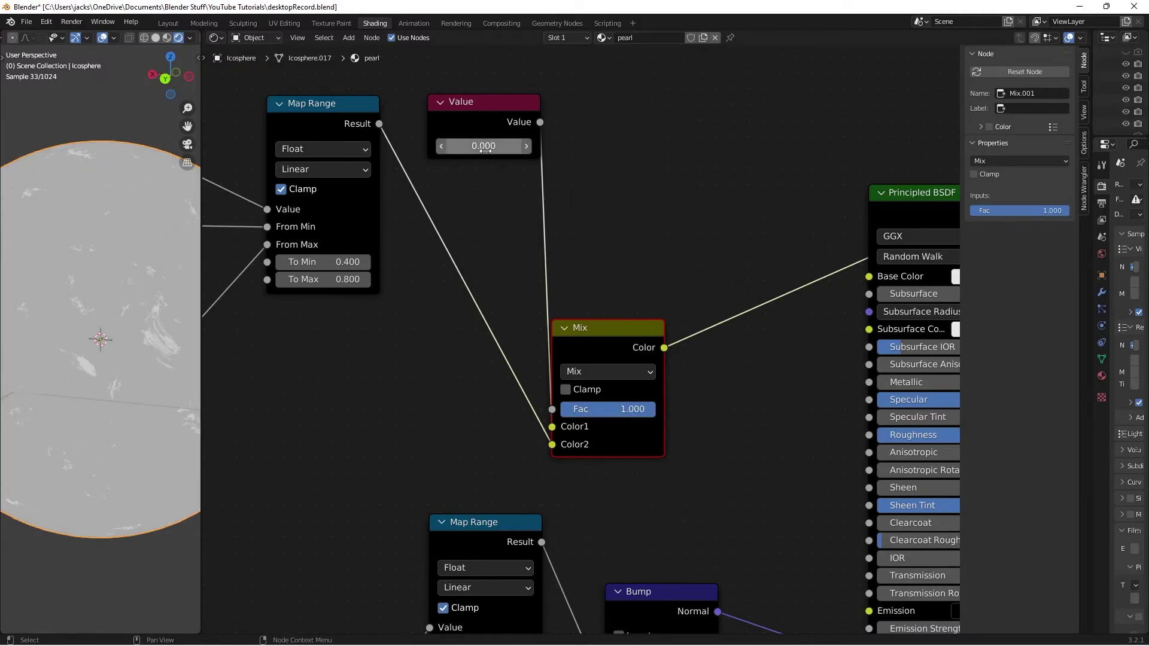
Set the Value node to 0.400 and sweep the Mix Fac from 0 to 1.000.
click(487, 147)
text(.4)
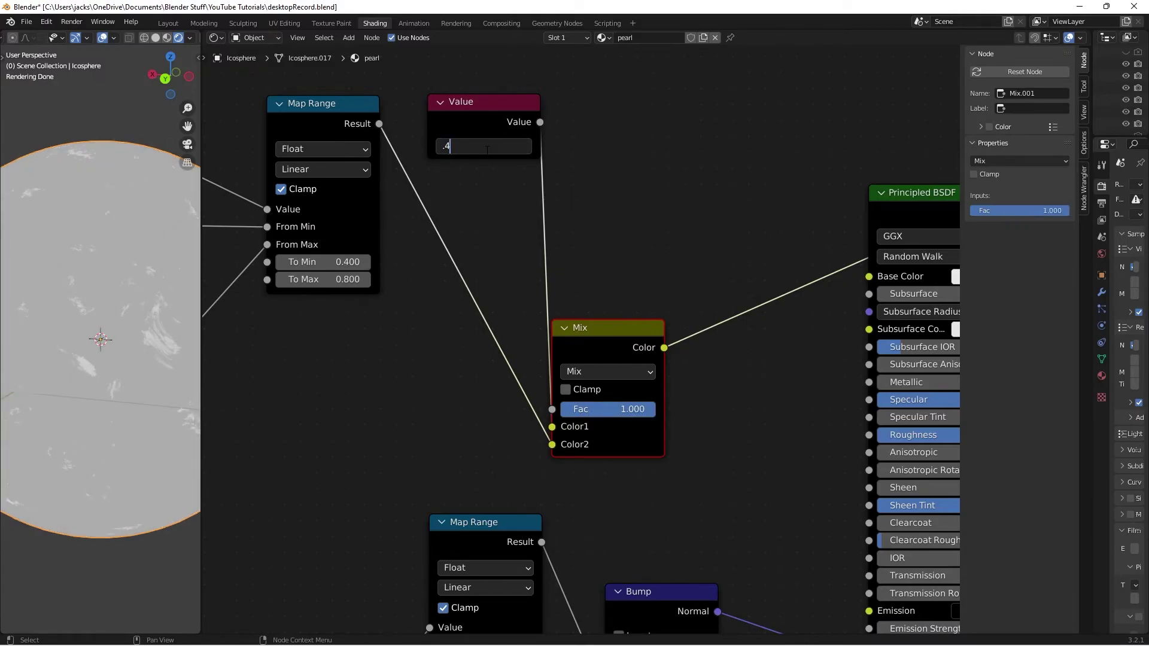
key(Return)
drag(641, 414, 539, 419)
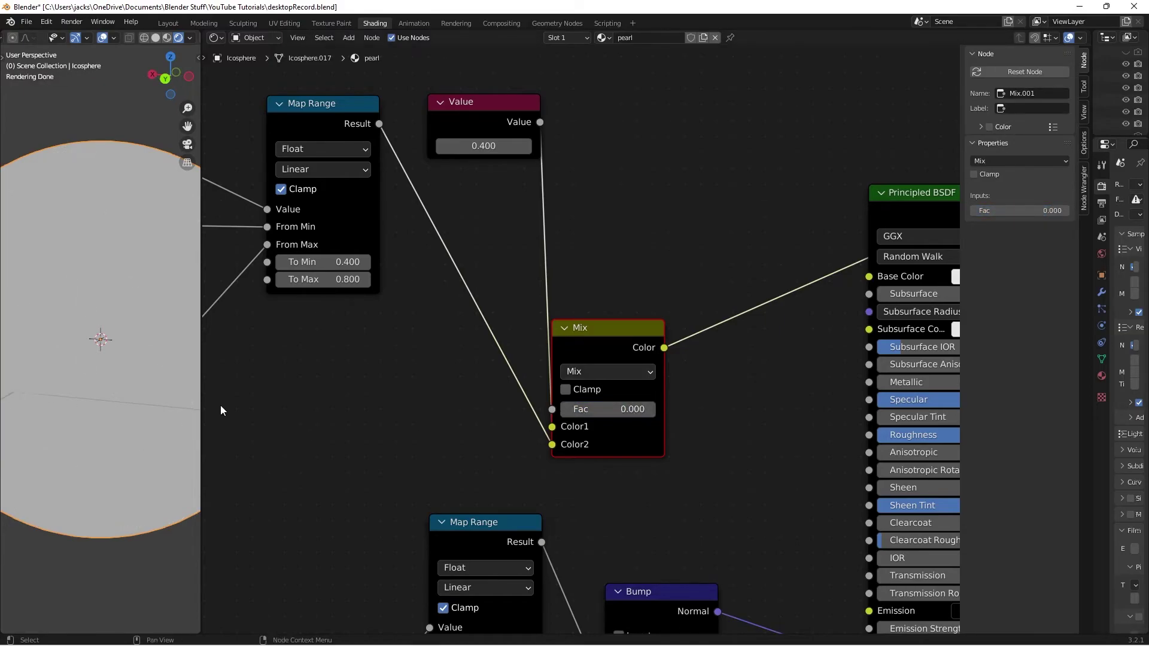
scroll(220, 405, down, 1)
scroll(51, 281, down, 3)
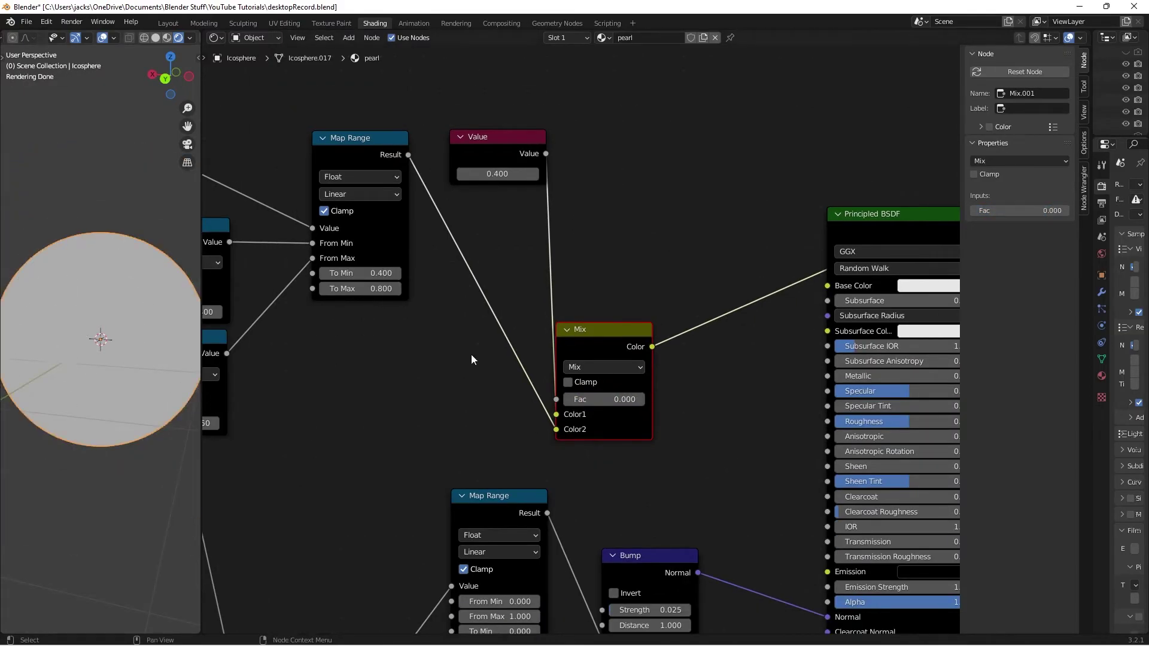
drag(569, 401, 653, 399)
Test a Mix Fac of 0.483, restore it to 1.000, and enable Clamp on the Mix node.
middle_drag(403, 326, 545, 360)
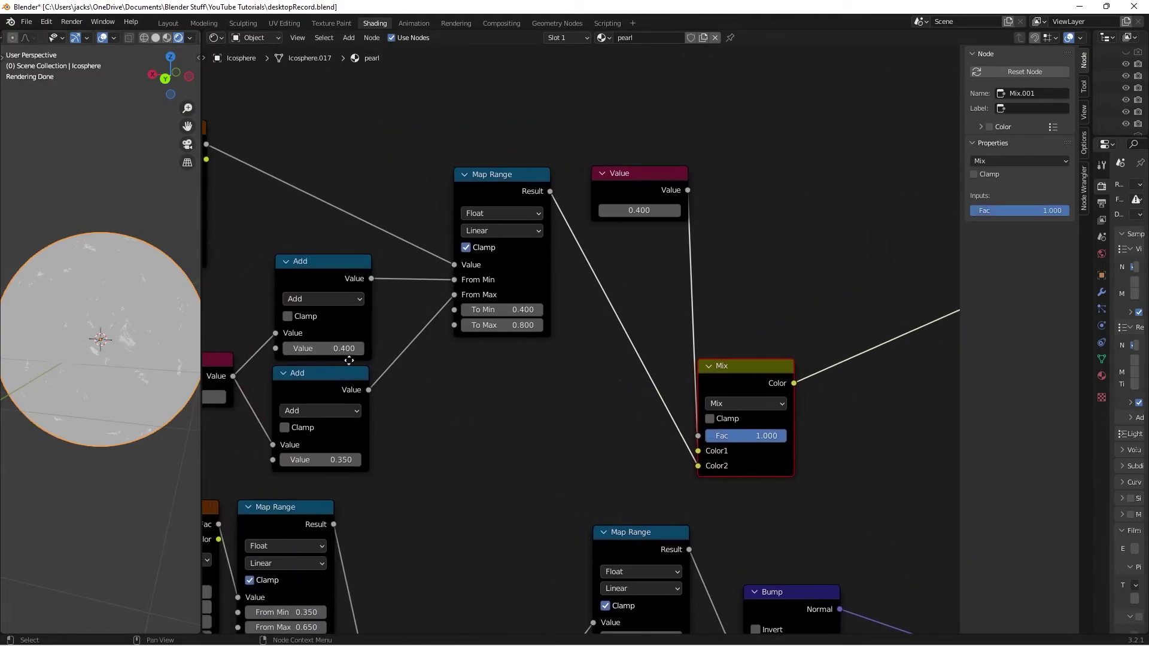
middle_drag(318, 372, 439, 373)
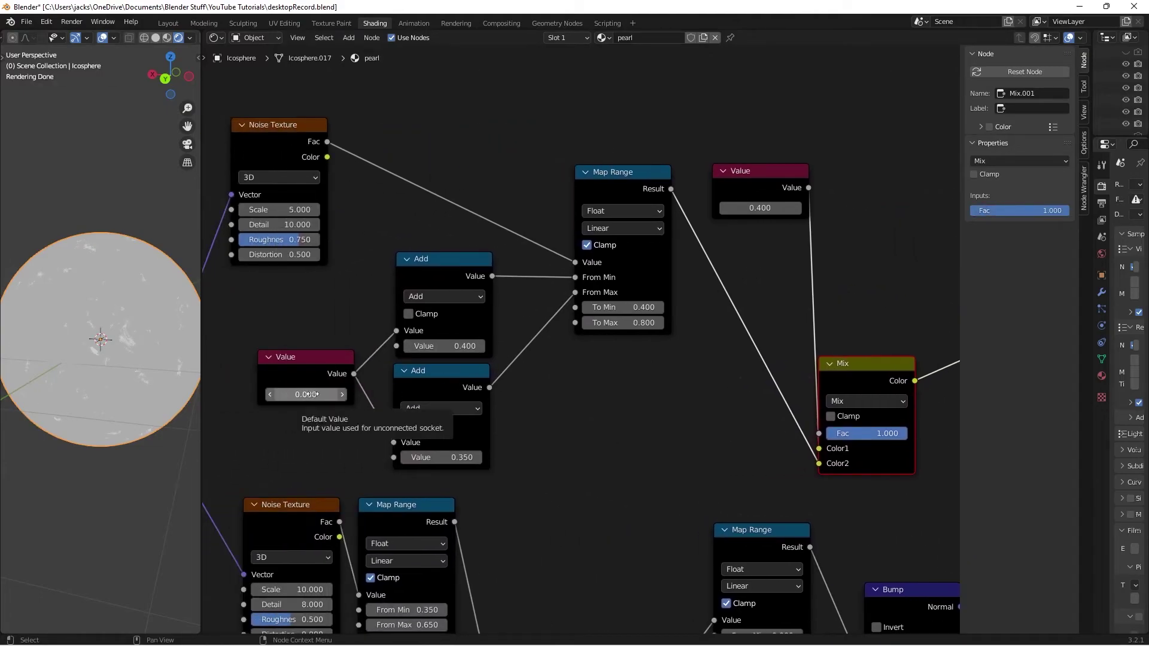
middle_drag(803, 417, 677, 399)
drag(770, 421, 728, 422)
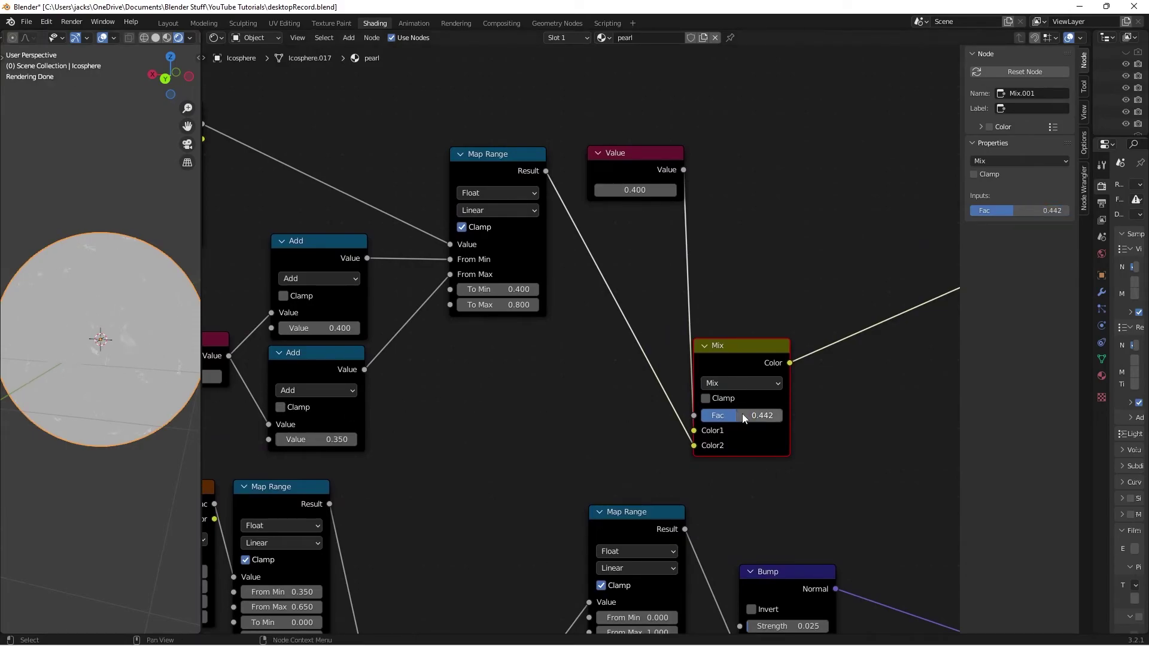
drag(743, 416, 793, 416)
middle_drag(784, 413, 694, 375)
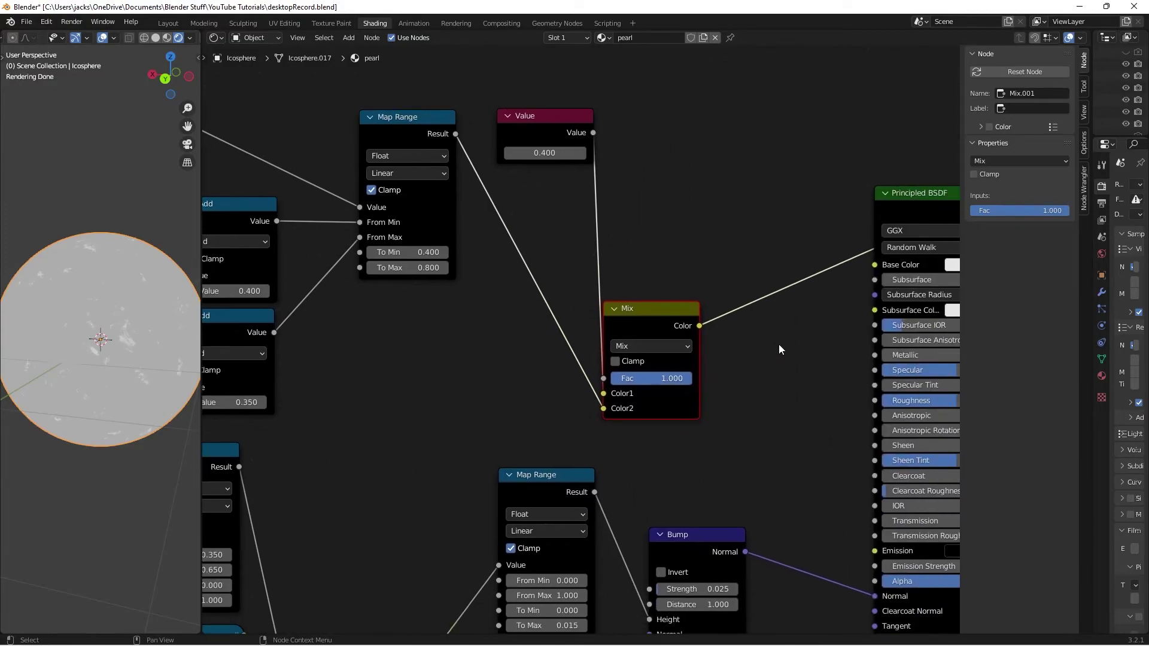
click(530, 150)
click(622, 230)
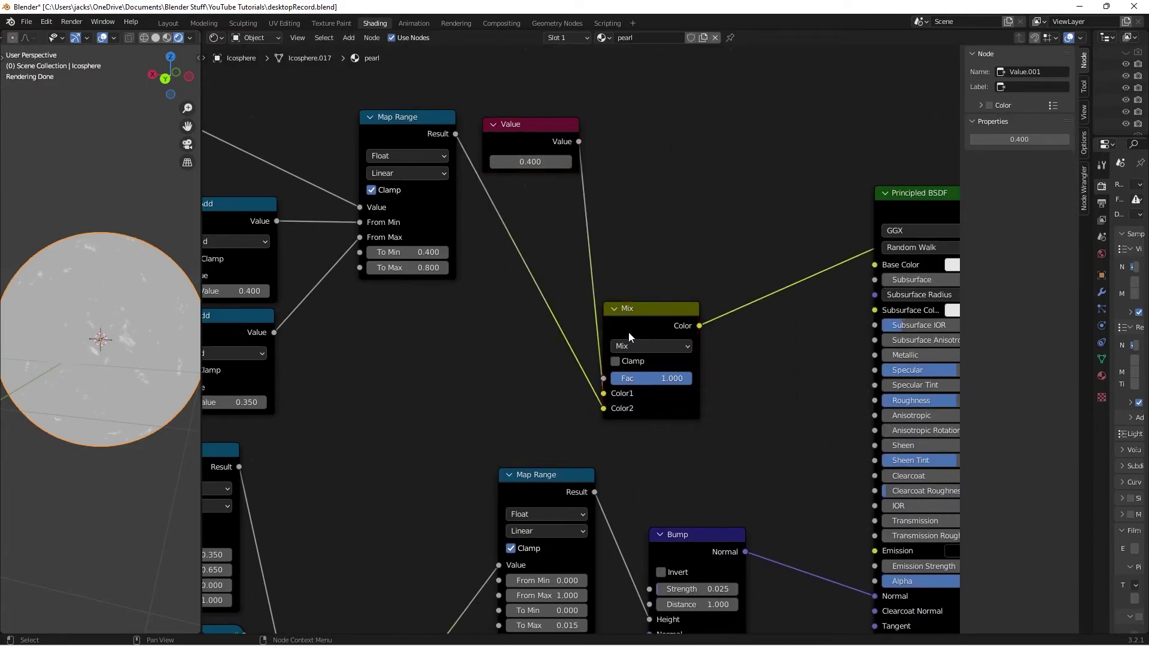
click(625, 362)
Connect the Mix output to Roughness, preview the BSDF through the camera, and save.
middle_drag(698, 332, 481, 239)
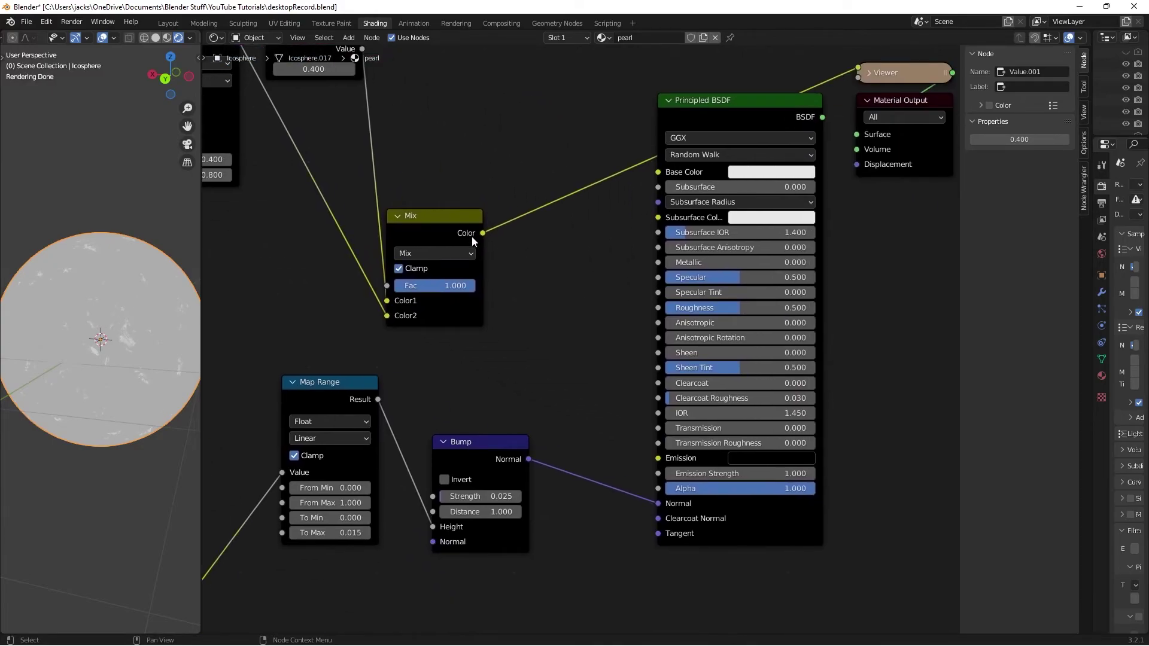
drag(484, 231, 663, 309)
drag(409, 237, 424, 272)
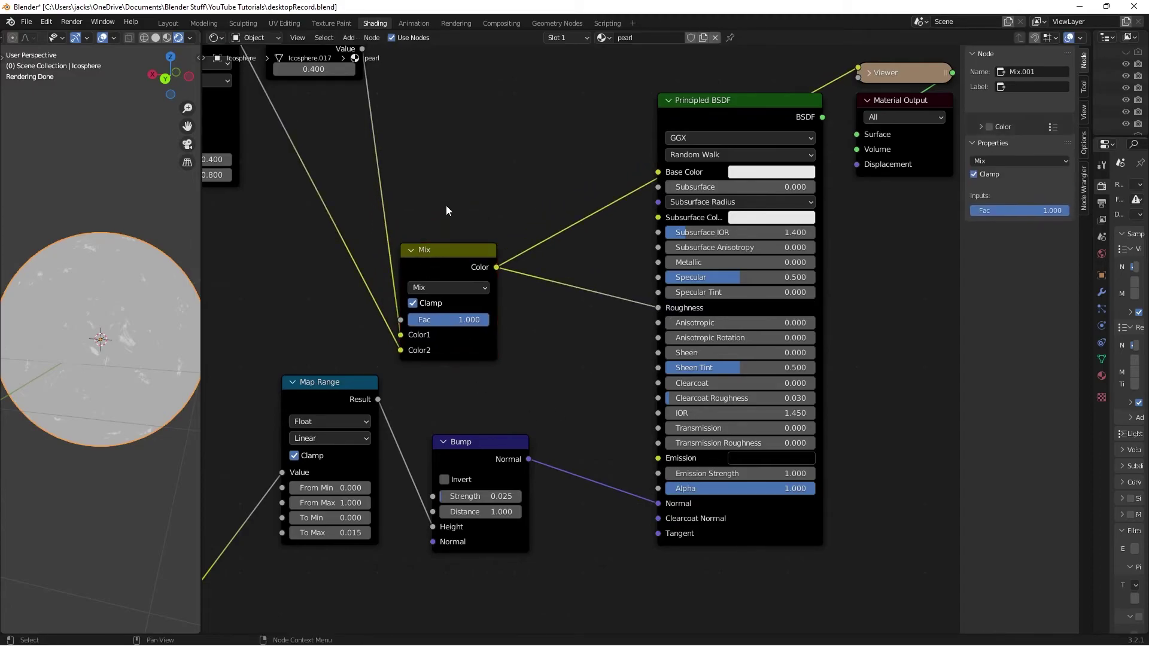
middle_drag(562, 200, 476, 219)
ctrl+shift+click(677, 142)
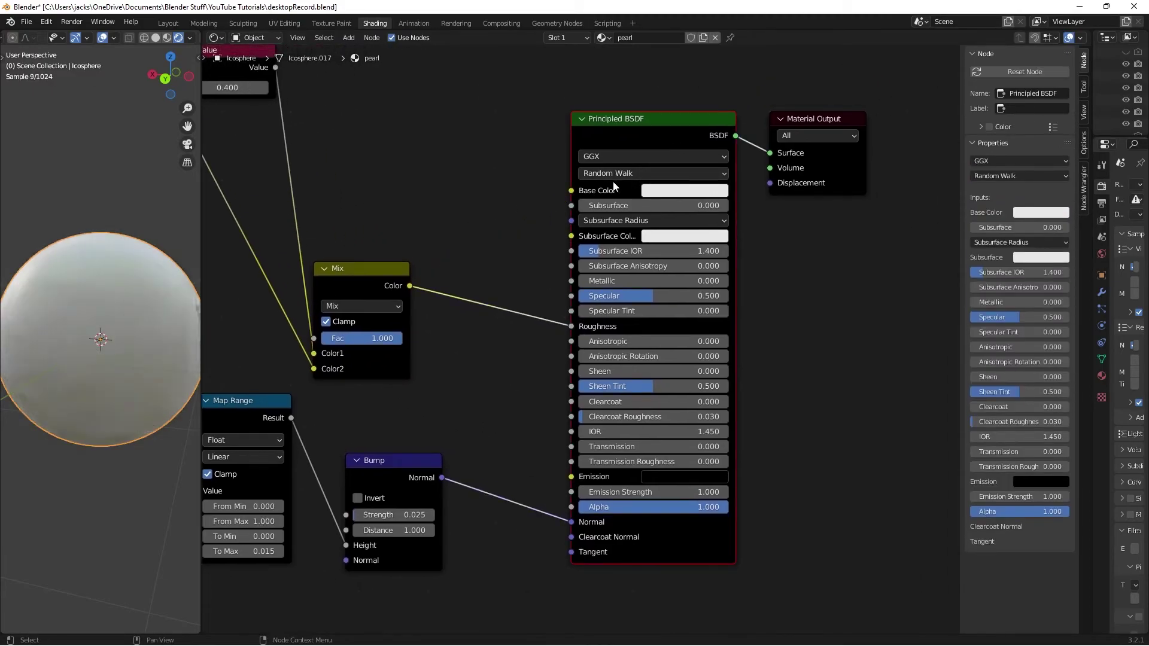
key(KP_0)
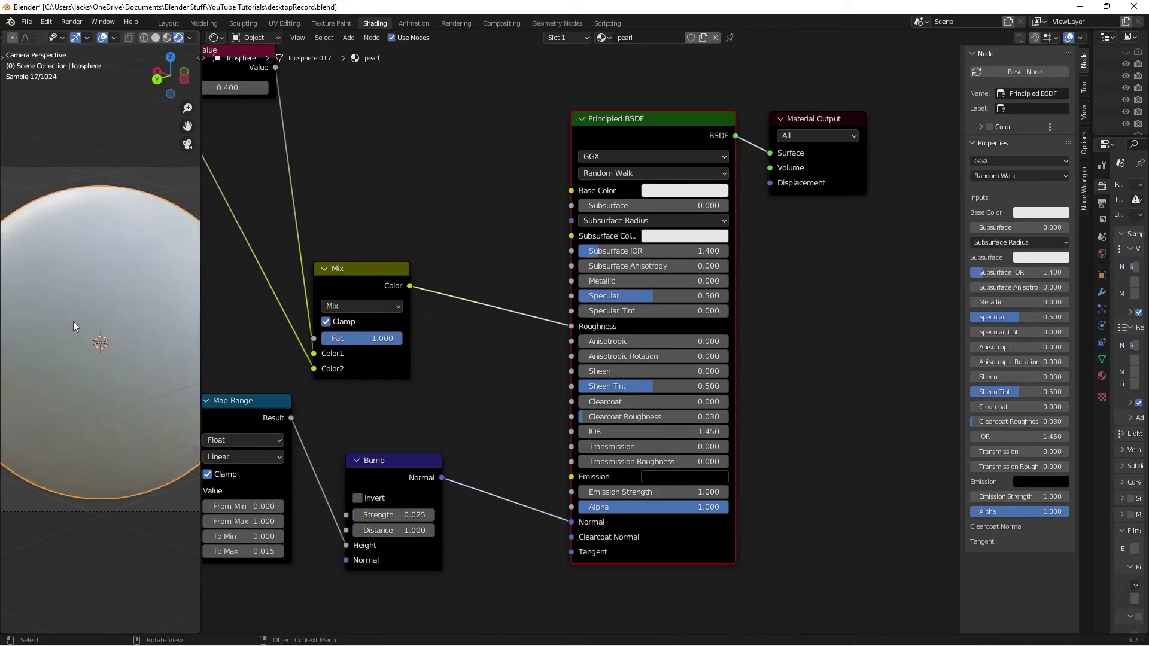
key(ctrl+s)
Set the Principled BSDF Metallic to 1.000 and check the Mix factor's effect on roughness.
middle_drag(463, 210, 399, 290)
click(466, 383)
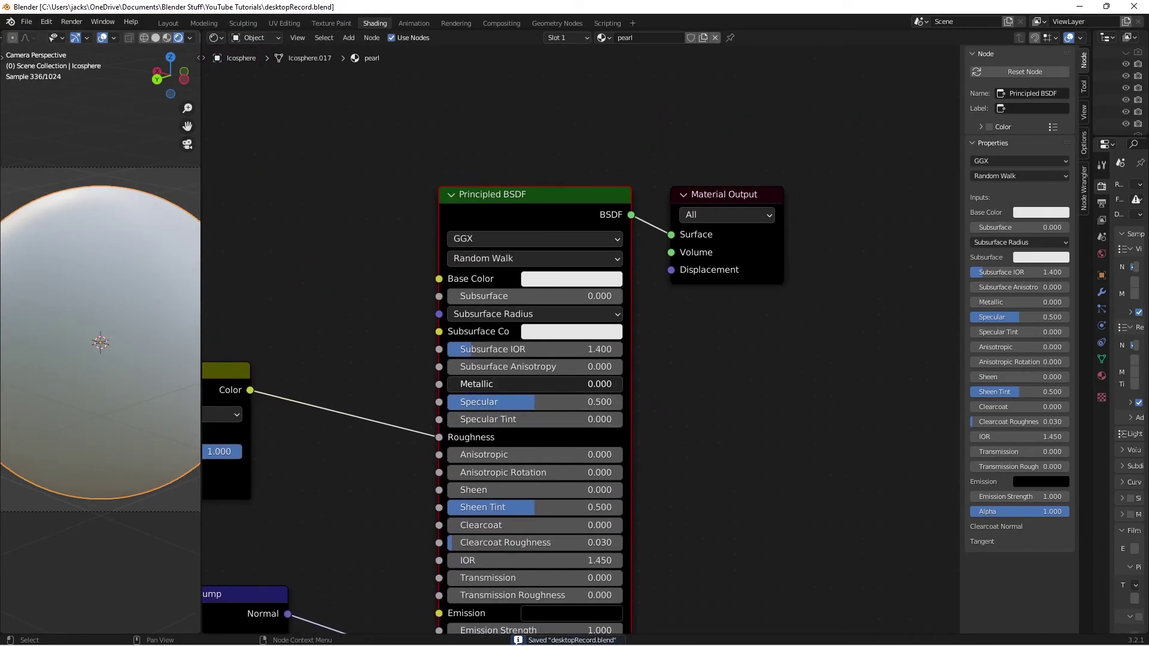
text(1)
key(Return)
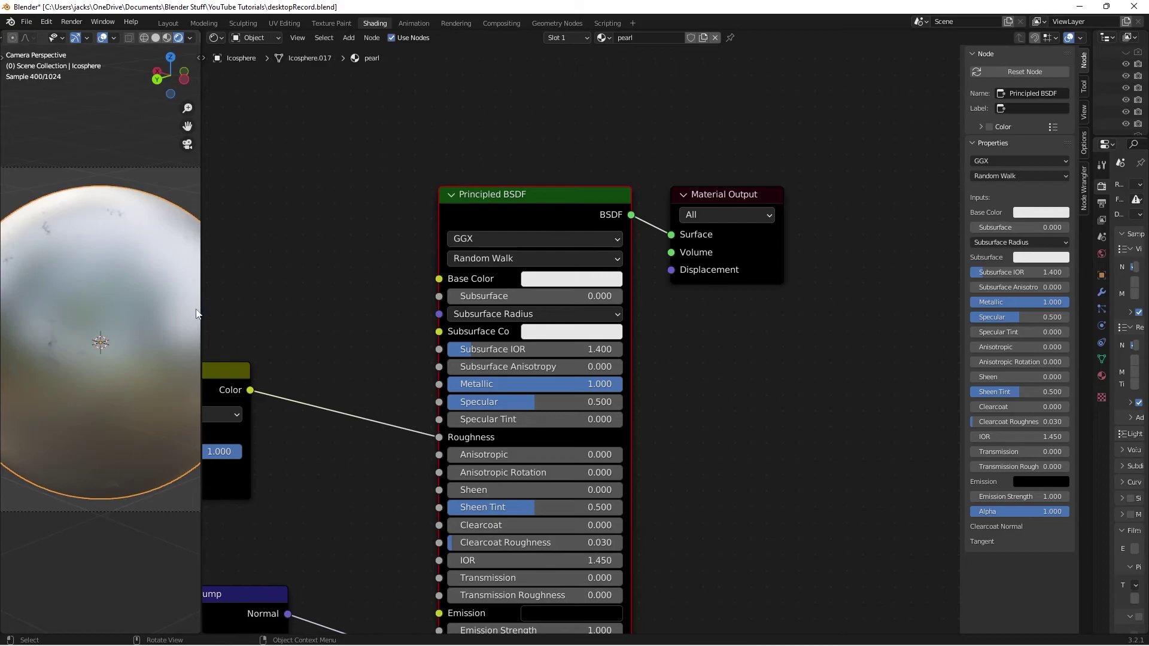
middle_drag(279, 315, 372, 286)
mouse_move(328, 422)
mouse_down()
mouse_move(279, 422)
mouse_move(333, 422)
mouse_up()
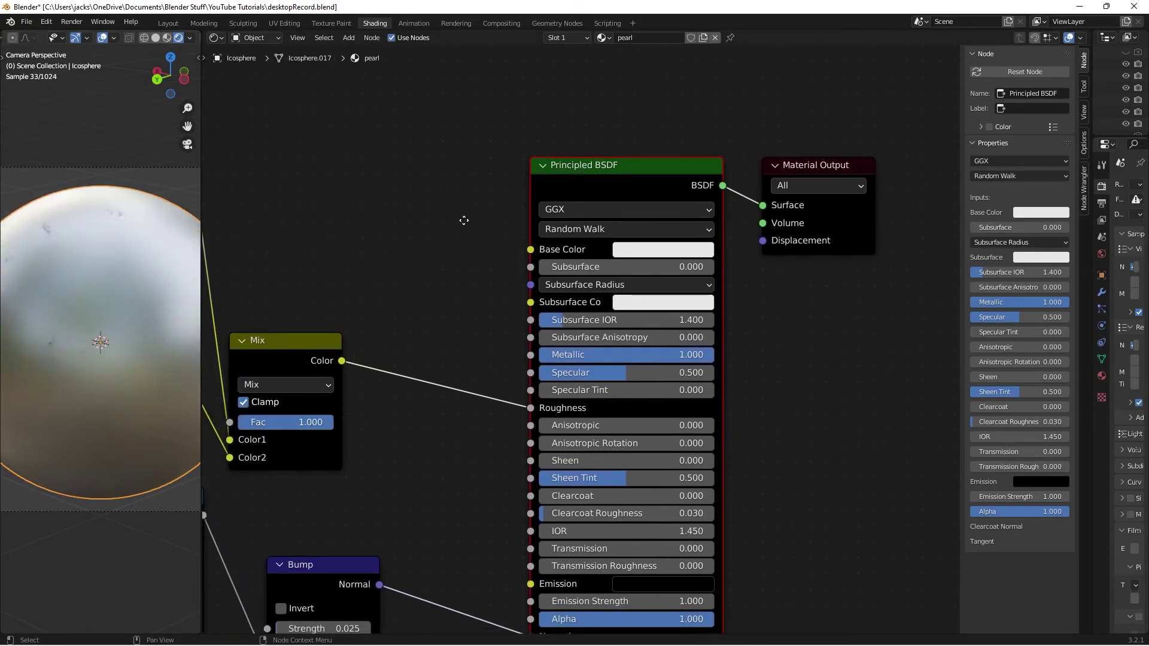
middle_drag(463, 220, 376, 256)
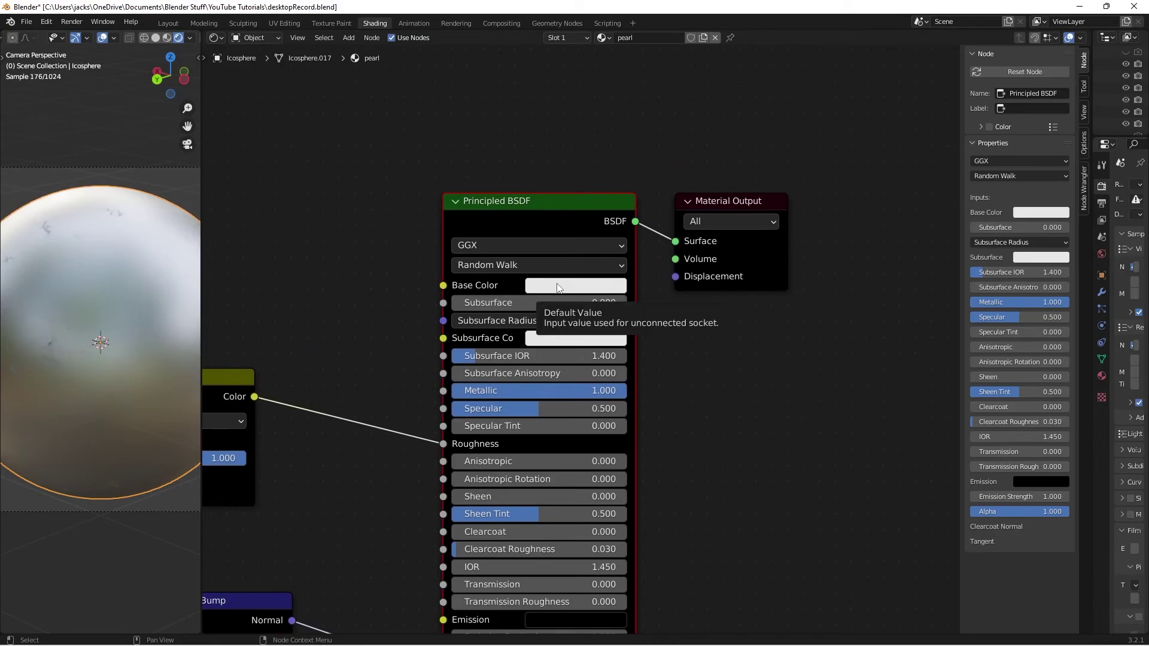
Enter hex E7CAC1 as the Principled BSDF Base Color in the Hex colour field.
click(560, 287)
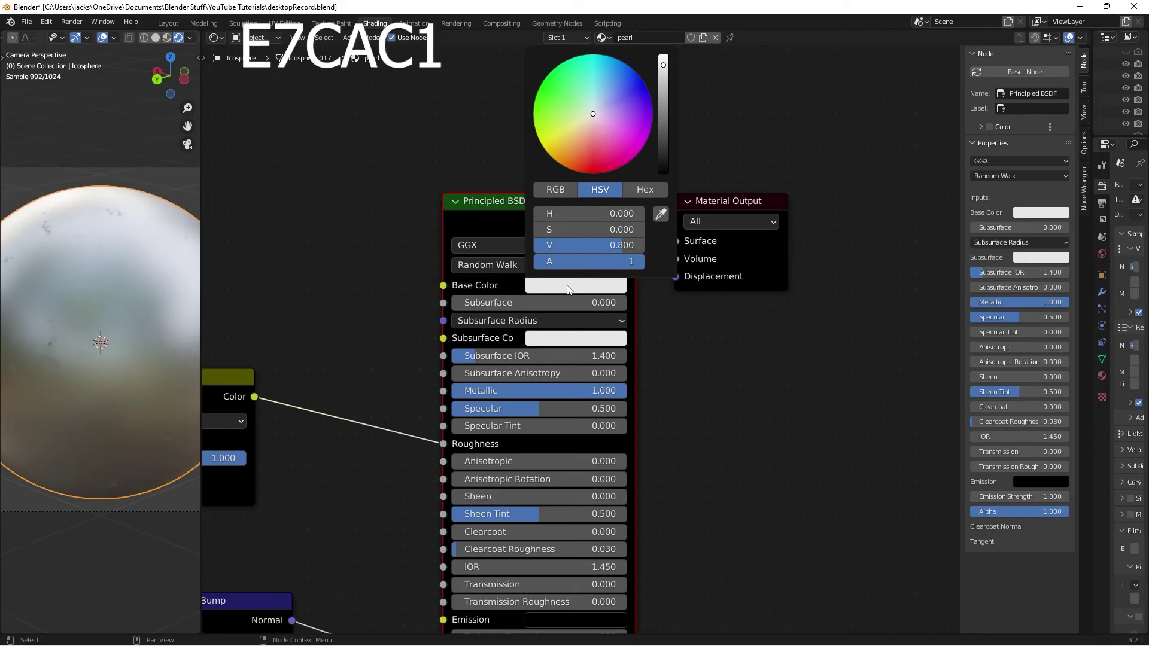
click(645, 189)
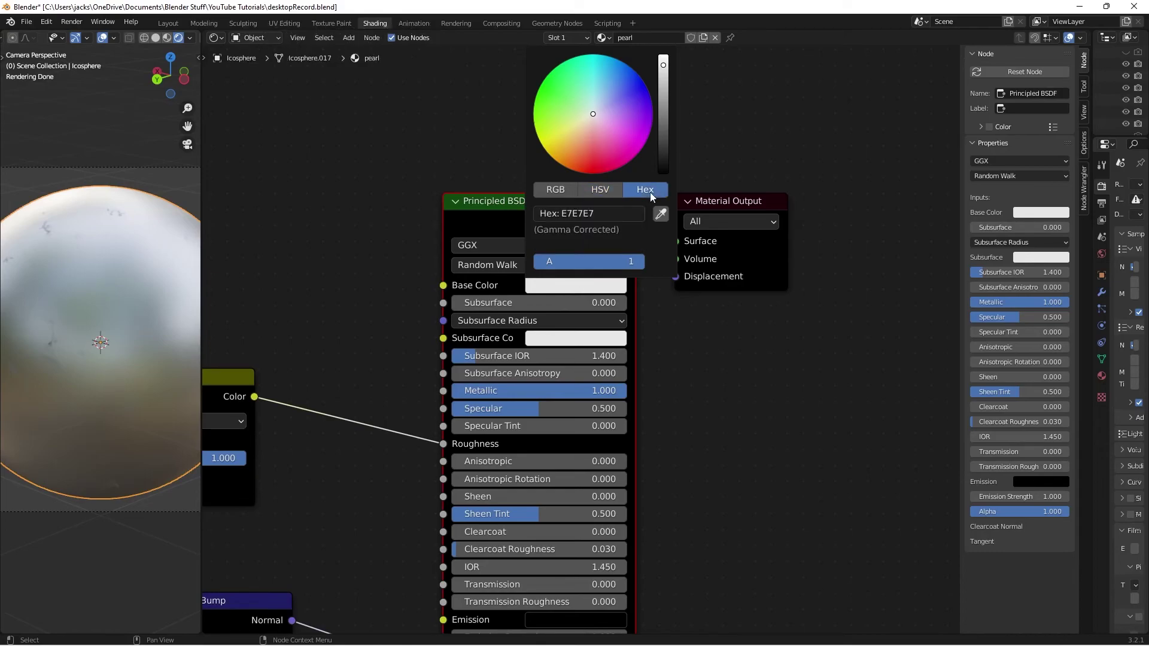
click(592, 286)
click(623, 210)
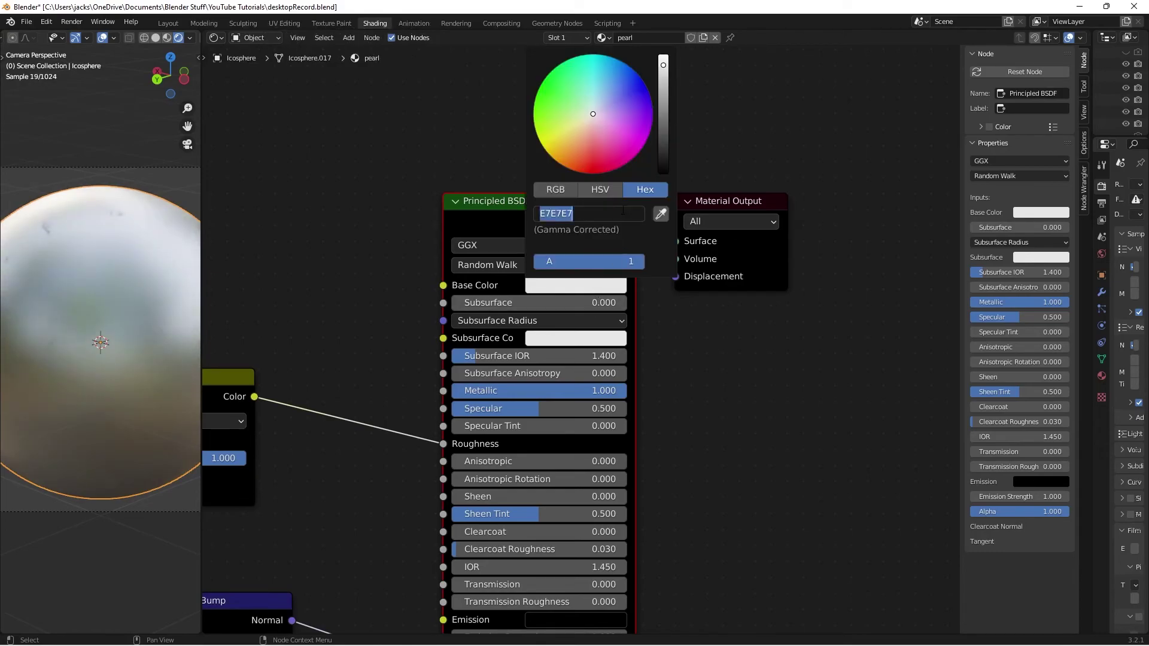
text(e7cac1)
key(Return)
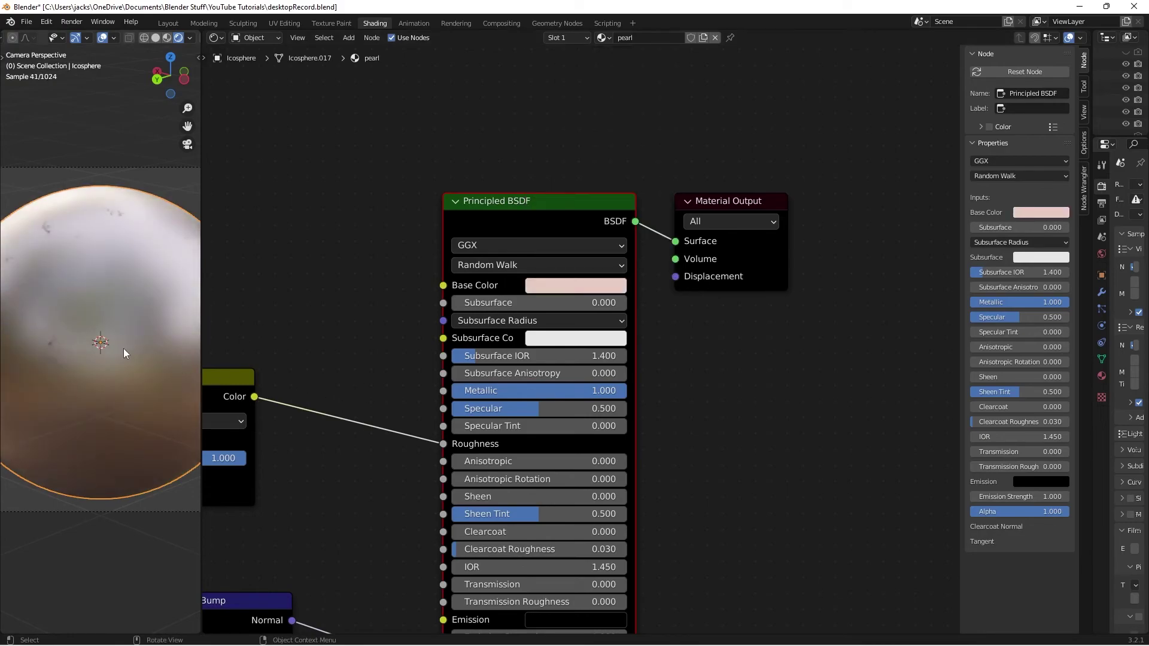
scroll(123, 348, down, 1)
scroll(124, 348, down, 1)
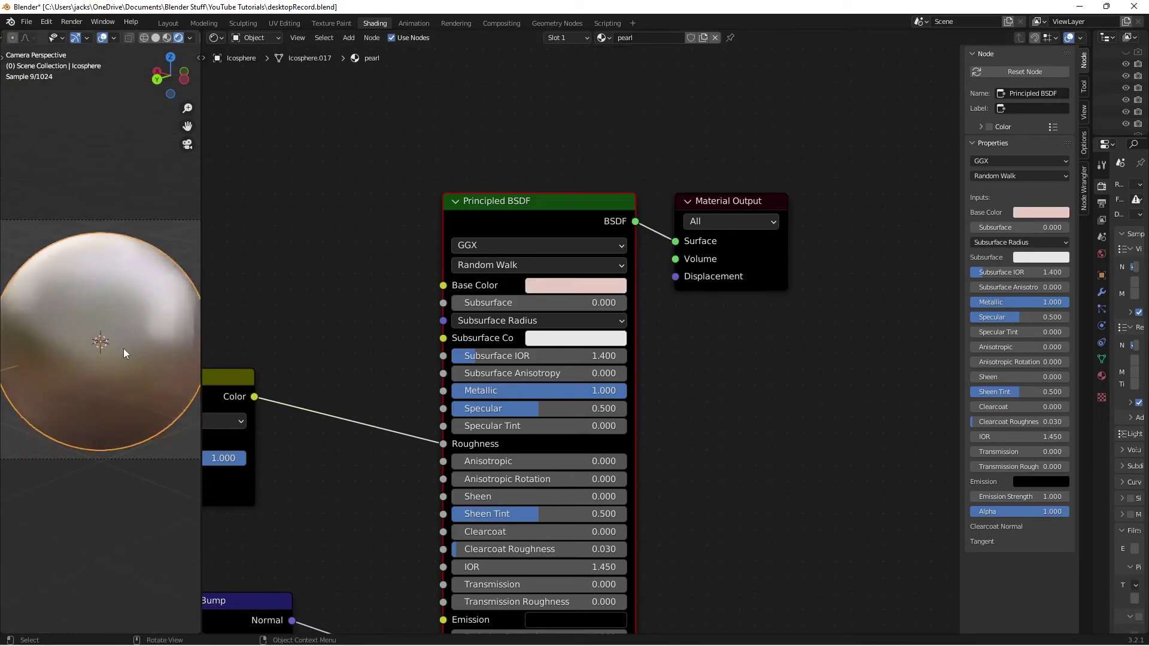
Return the roughness Mix factor to 0.000 after a brief 0.525 trial, and save desktopRecord.blend.
click(367, 341)
middle_drag(400, 344, 626, 311)
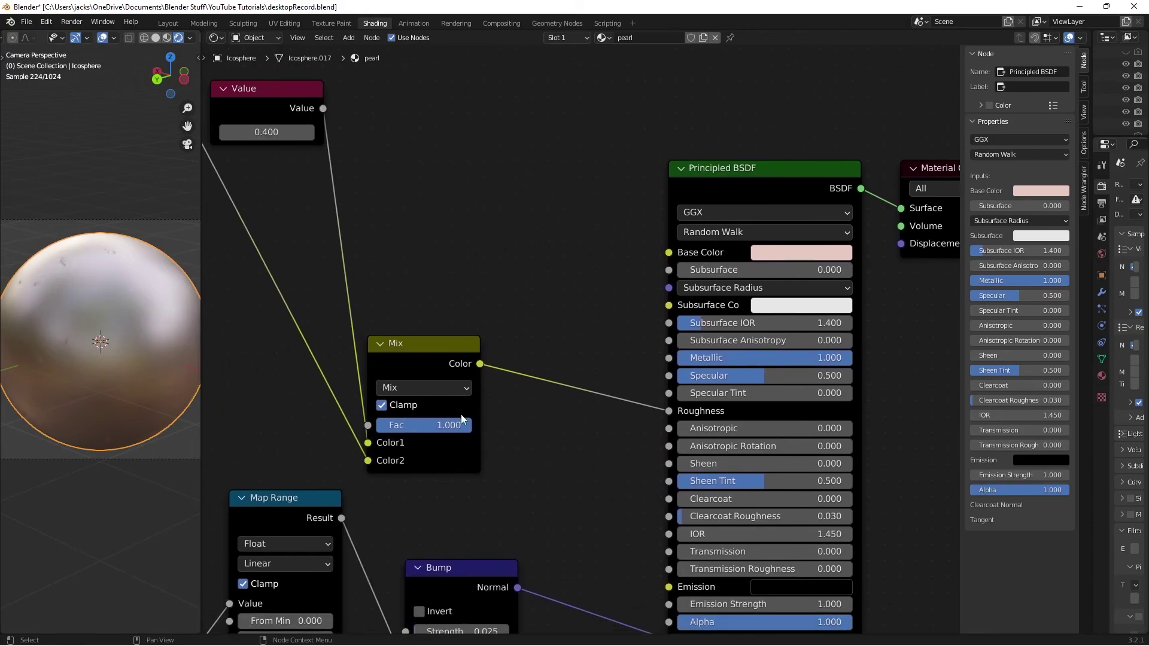
drag(449, 425, 370, 425)
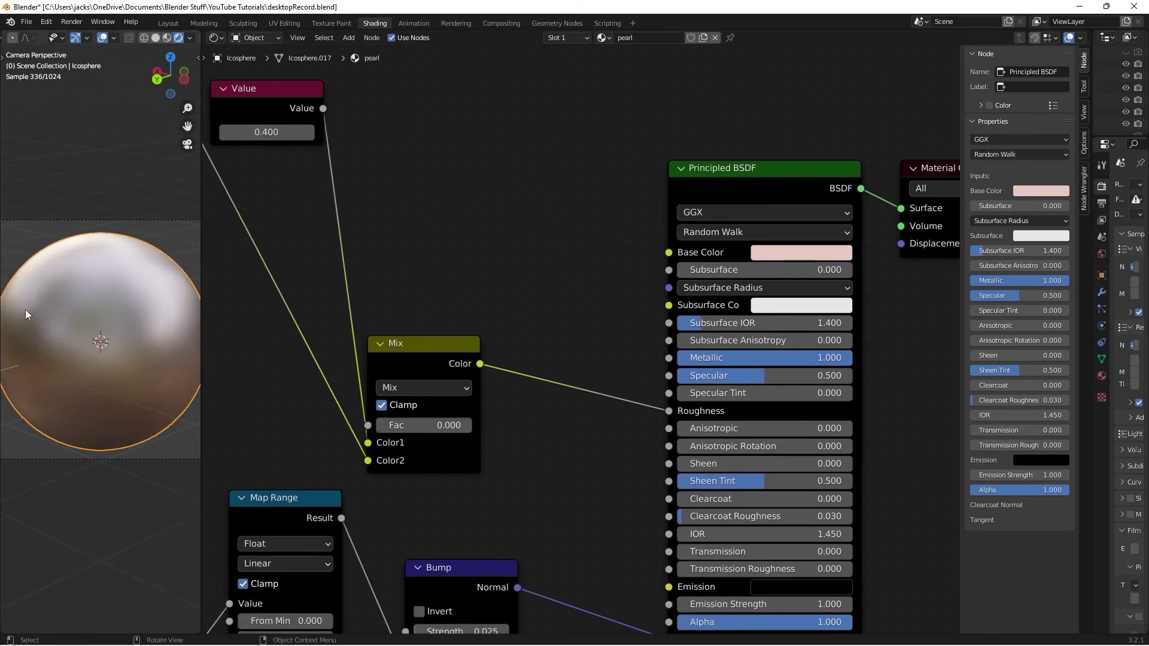
scroll(41, 311, down, 1)
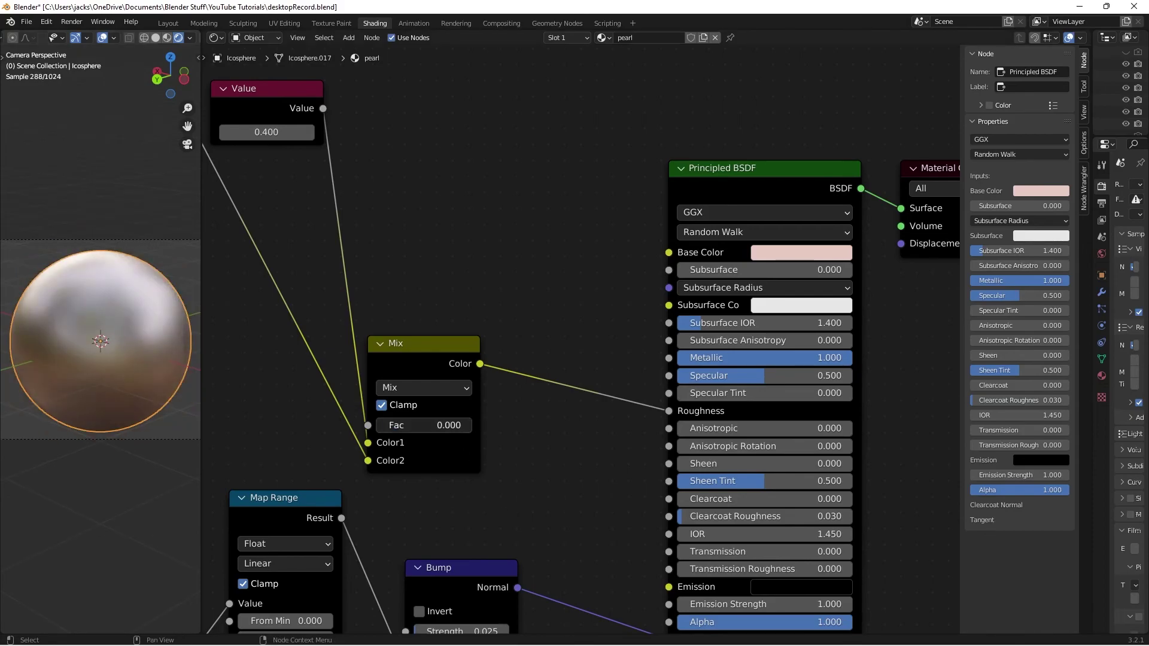
drag(392, 425, 426, 426)
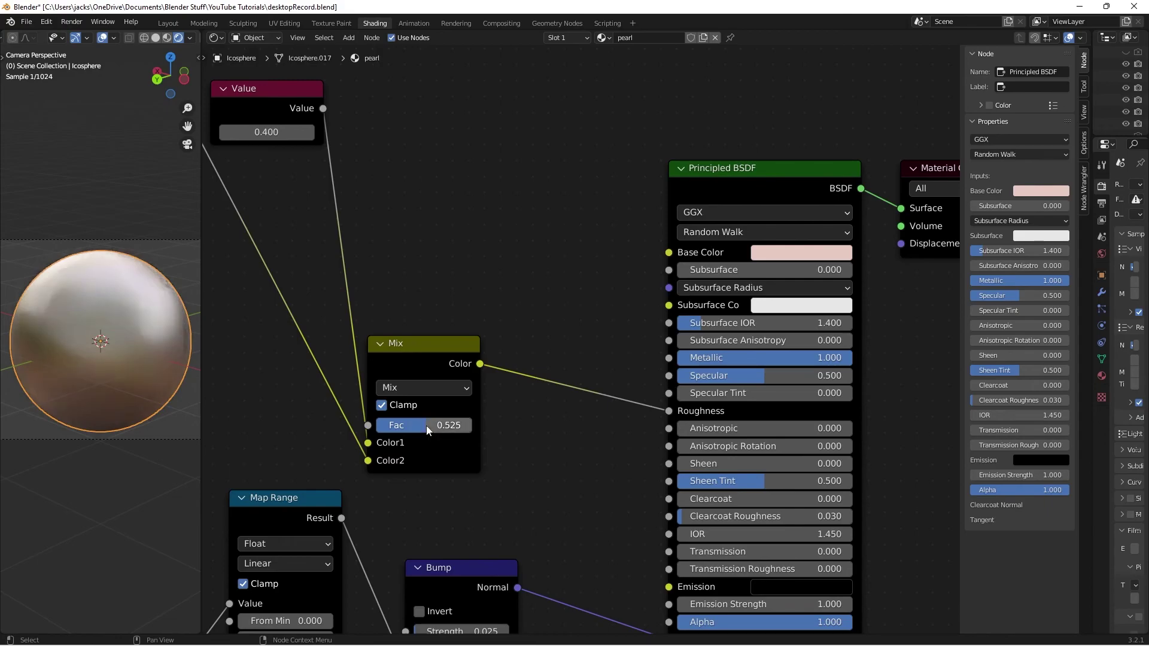
key(ctrl+z)
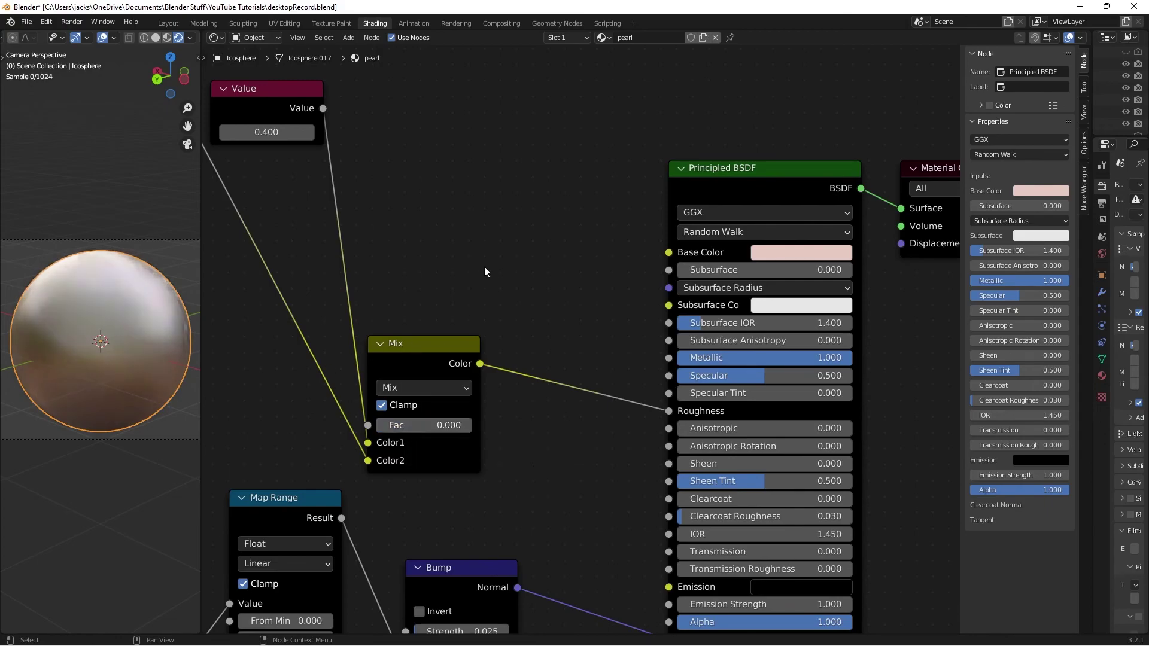
key(ctrl+s)
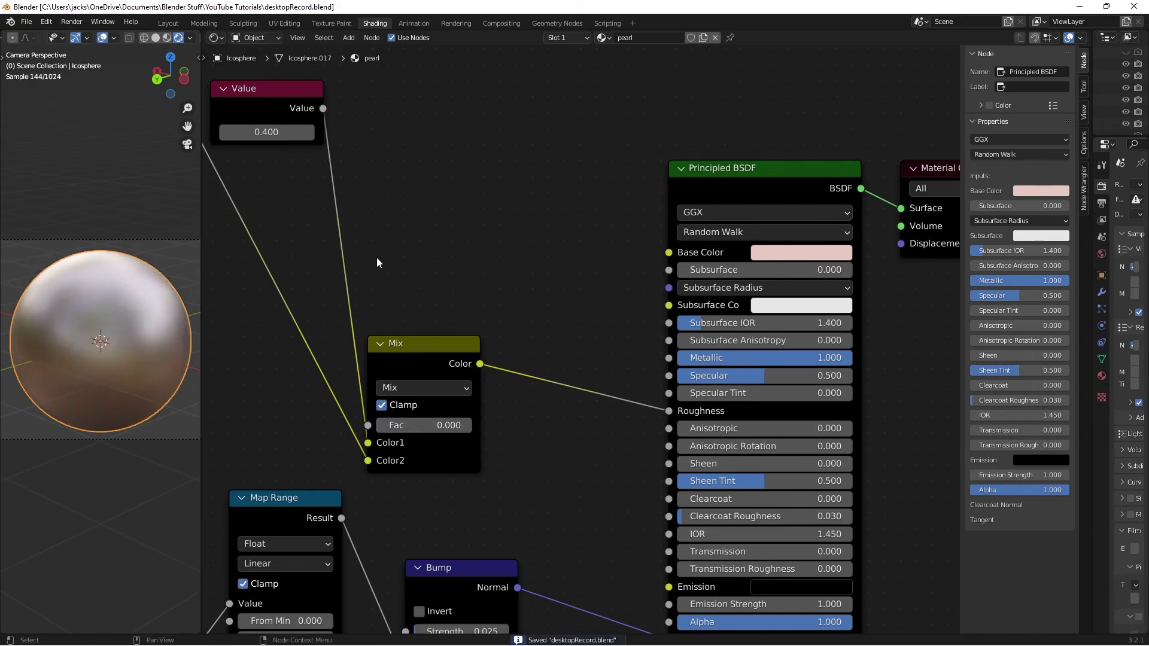
scroll(376, 257, down, 2)
drag(376, 178, 381, 192)
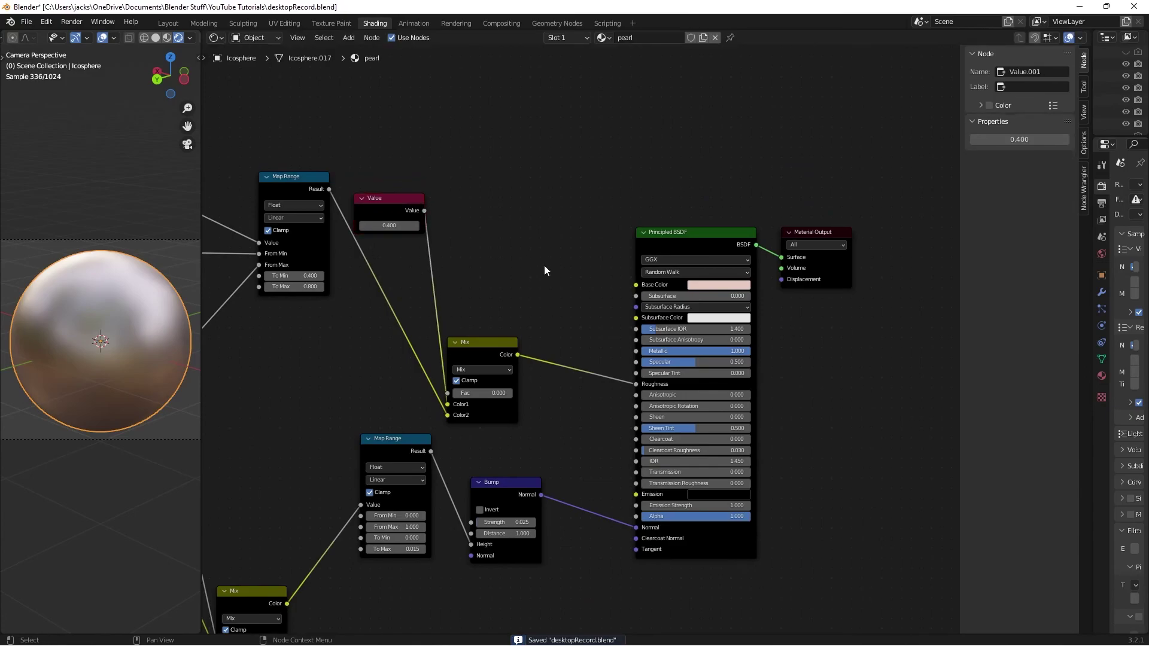
middle_drag(432, 368, 472, 324)
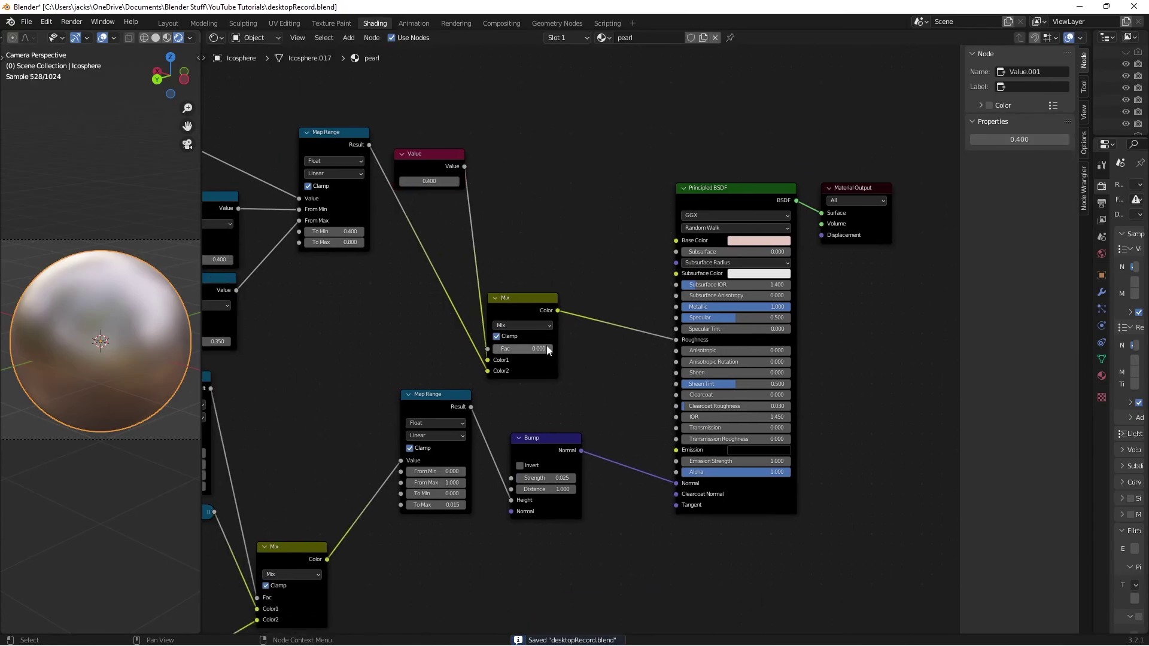
click(546, 477)
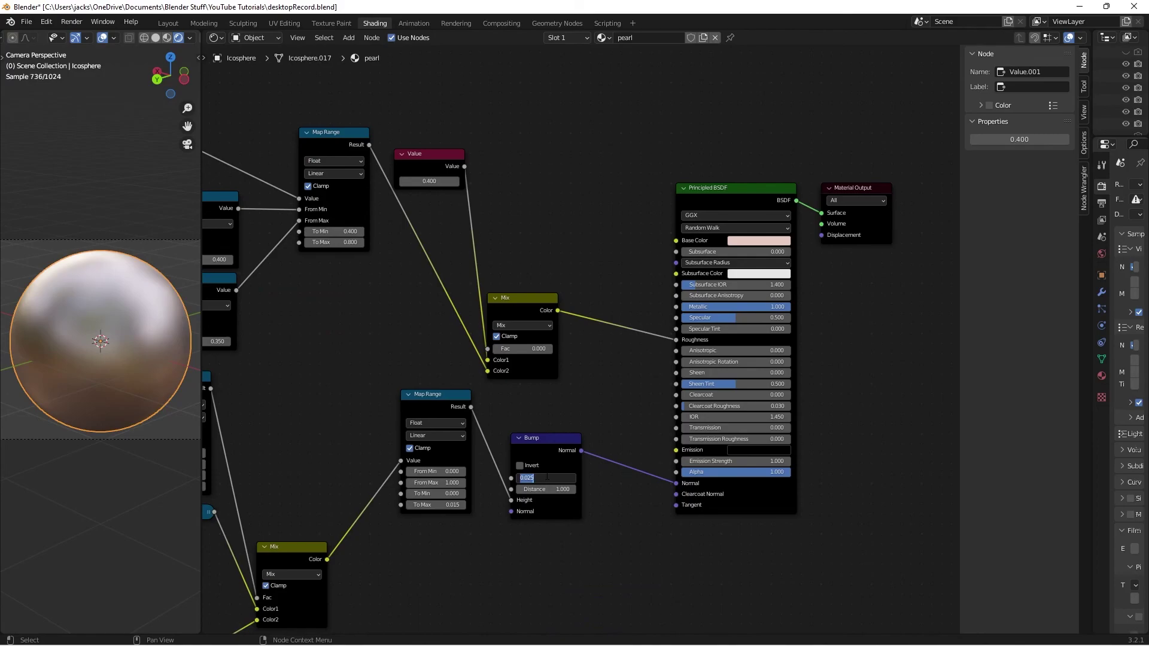
text(0)
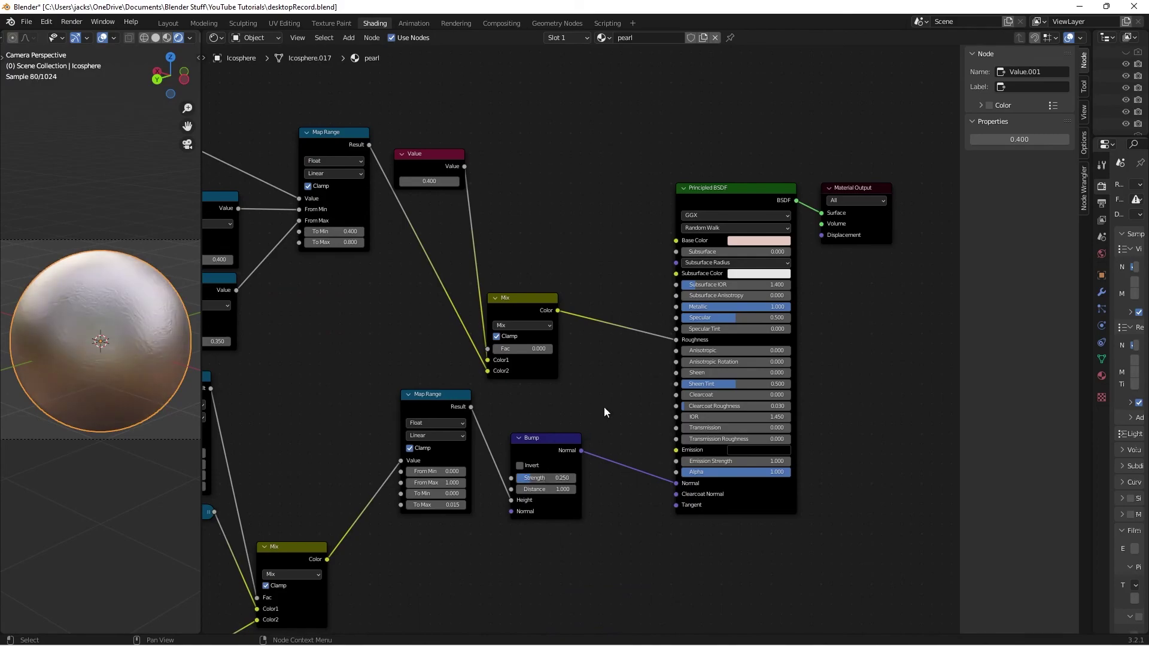
middle_drag(604, 407, 584, 416)
scroll(584, 417, up, 3)
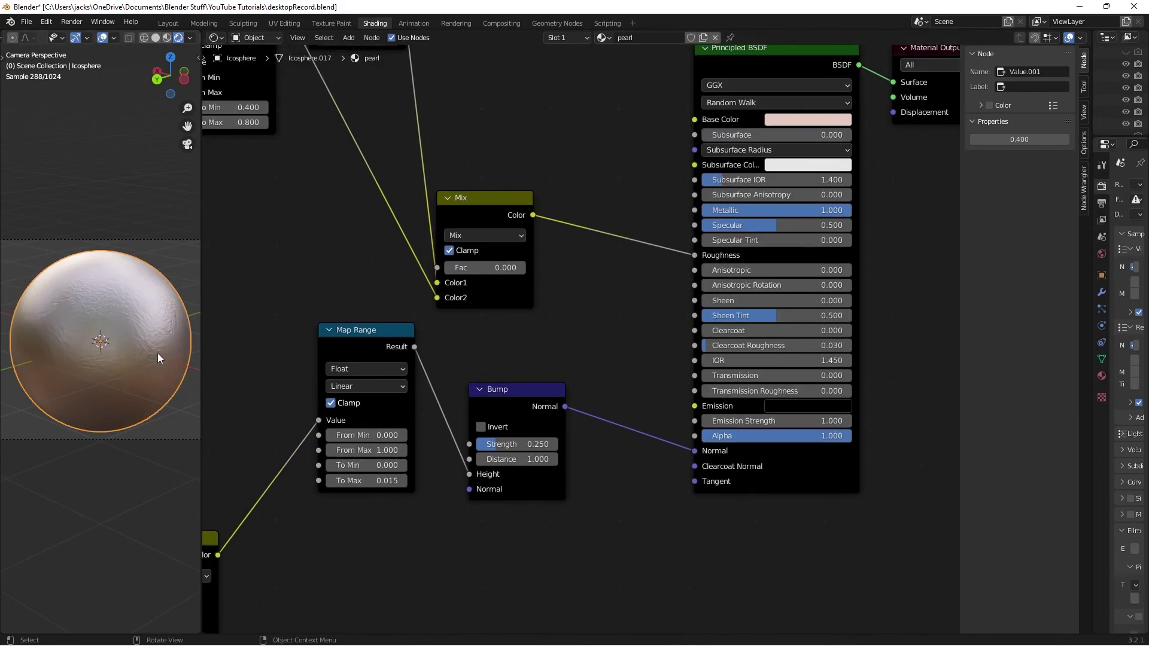
click(506, 444)
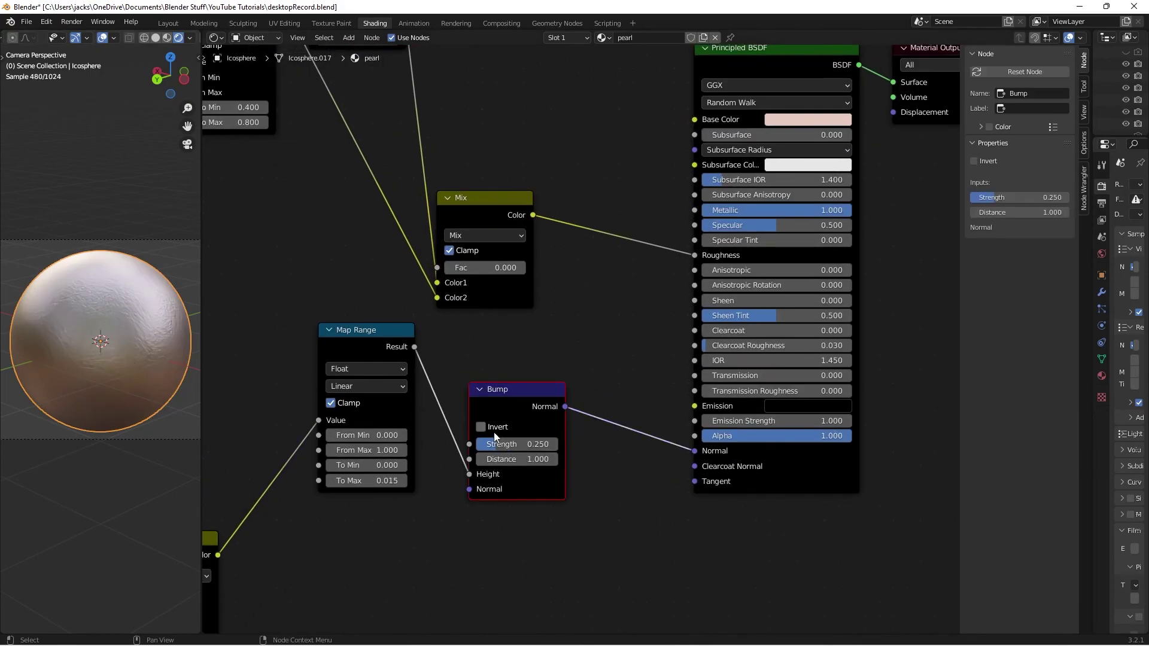
click(513, 443)
text(.025)
key(Return)
key(ctrl+s)
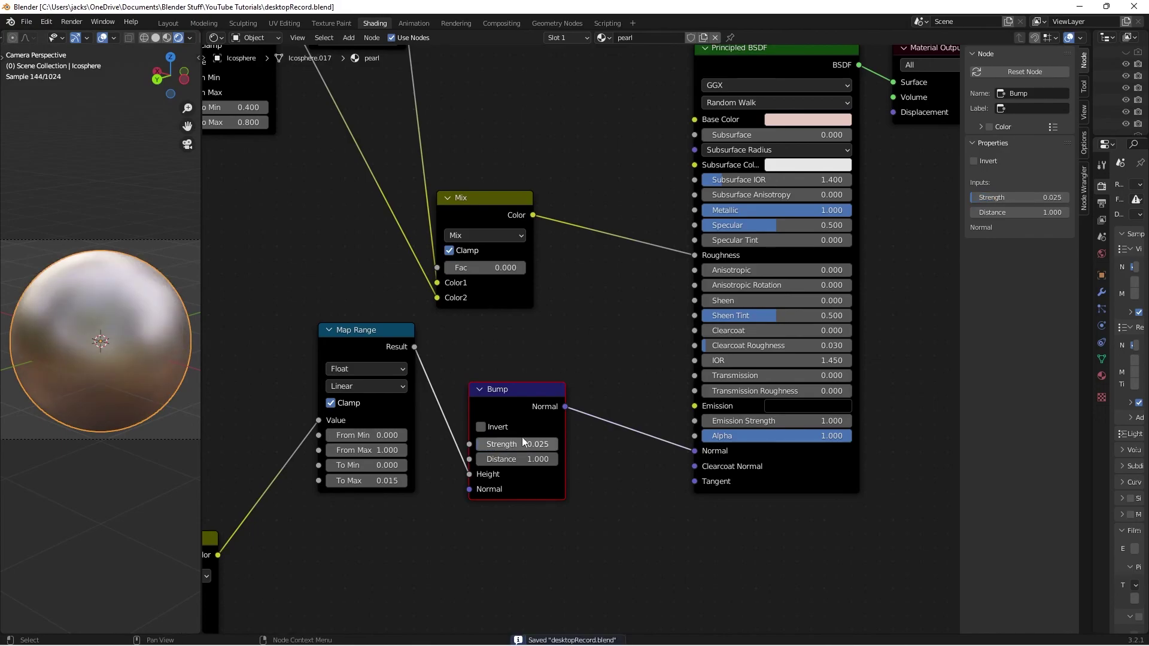
click(677, 350)
scroll(676, 350, down, 3)
drag(678, 159, 656, 154)
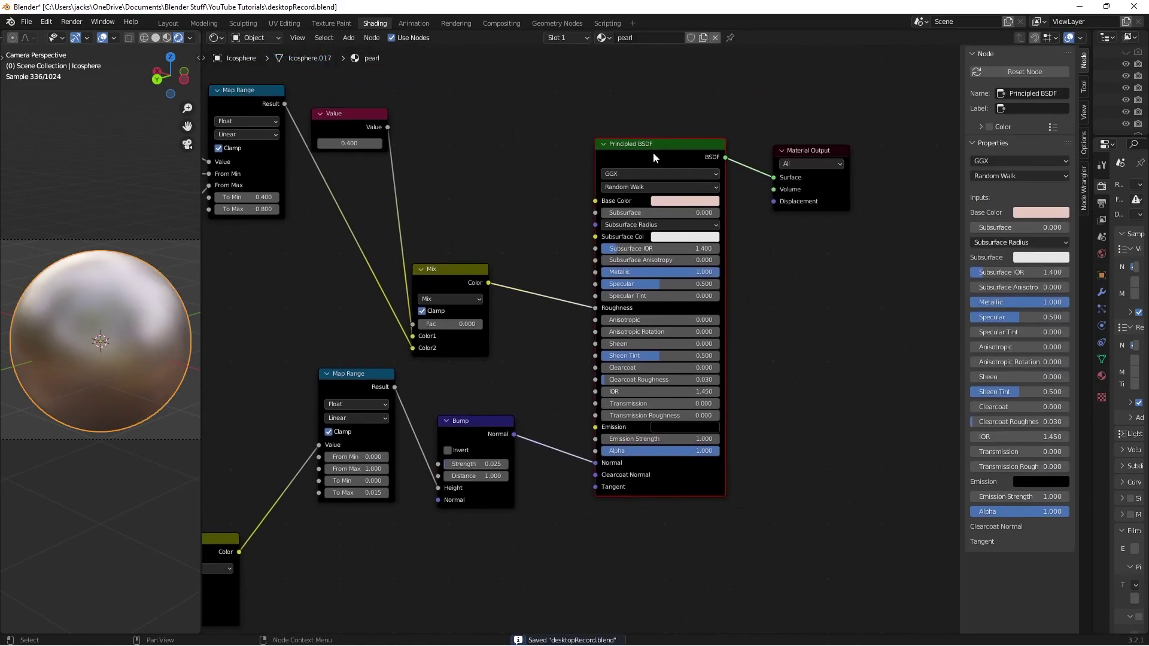